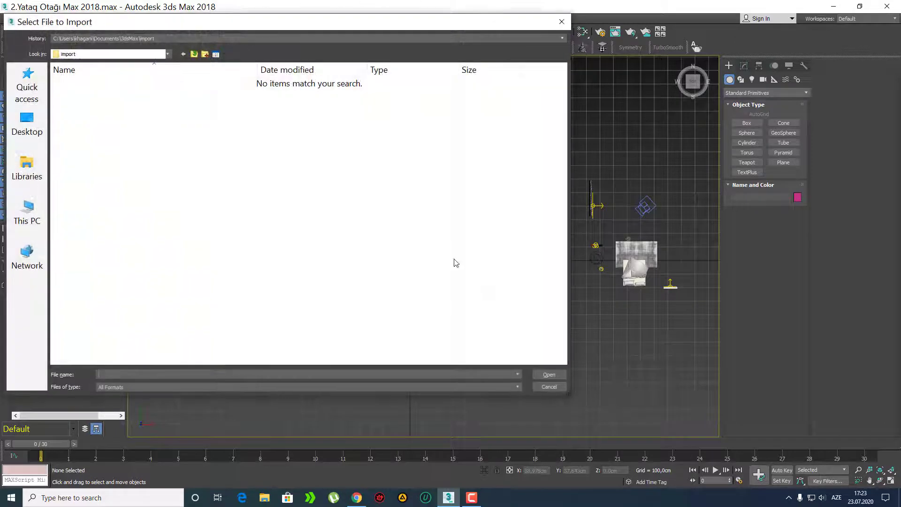
# Step: Choose Home.dwg in the desktop's Levent MTK / AutoCad Files folder as the file to import
pyautogui.click(544, 384)
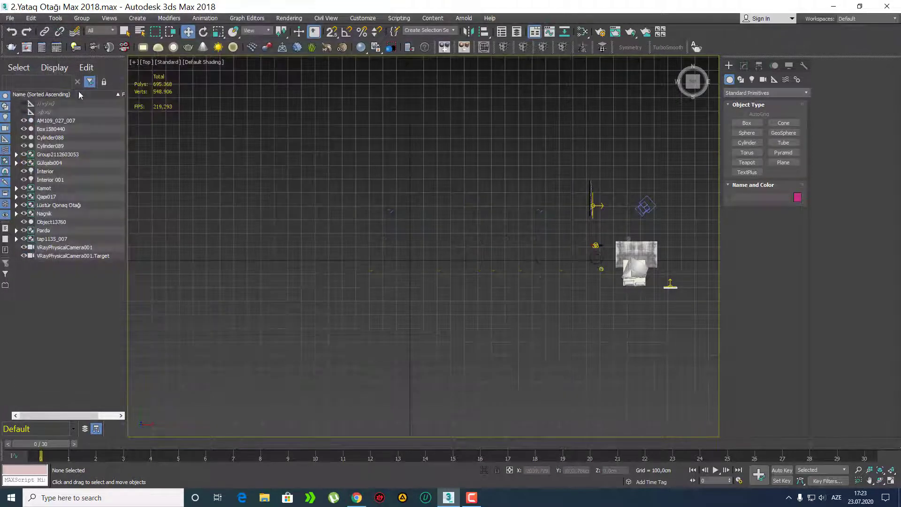
pyautogui.click(10, 18)
pyautogui.moveTo(51, 146)
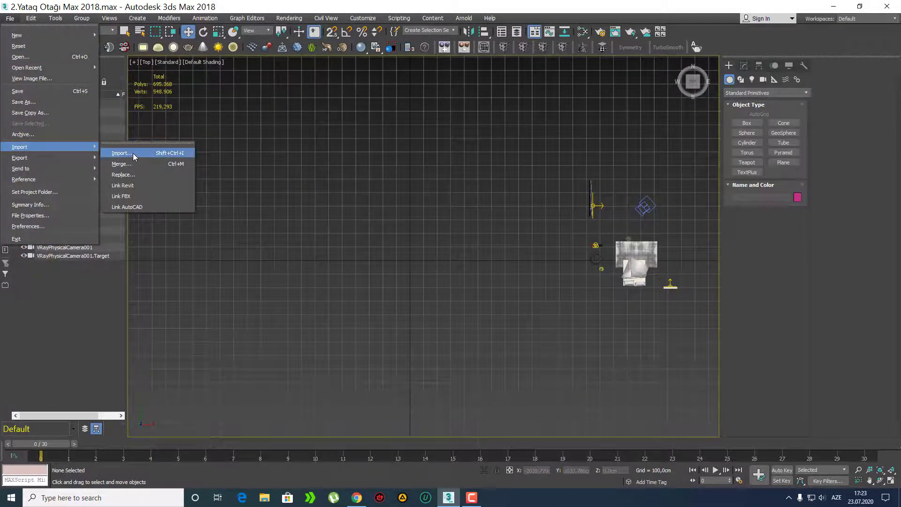
pyautogui.click(133, 153)
pyautogui.click(26, 121)
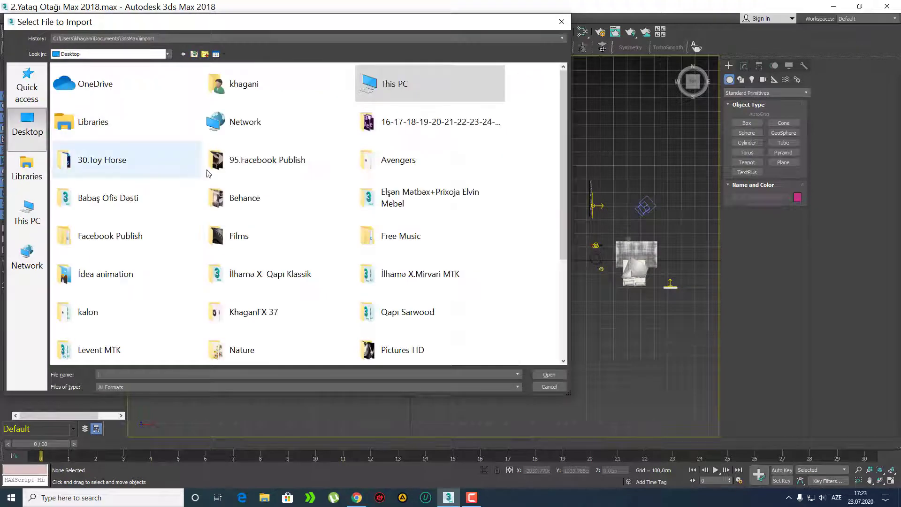
pyautogui.click(126, 177)
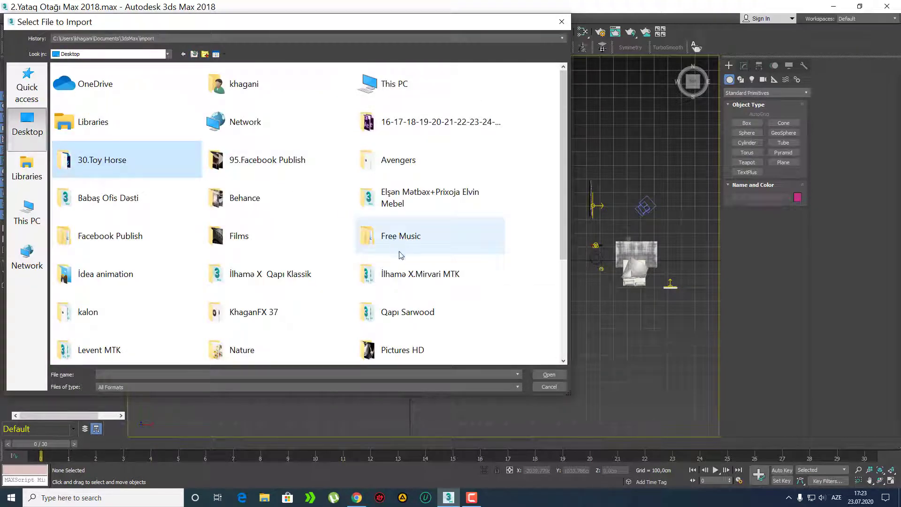
pyautogui.click(312, 242)
pyautogui.press('l')
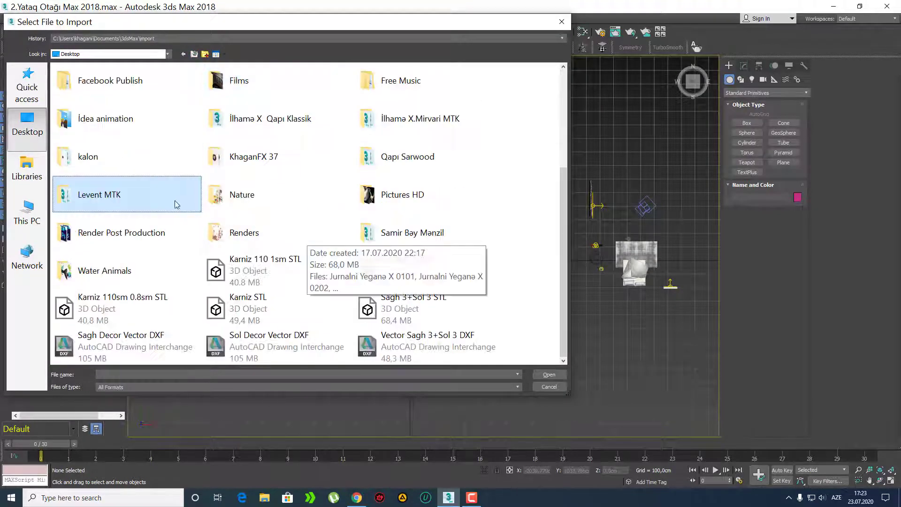
pyautogui.doubleClick(148, 190)
pyautogui.doubleClick(117, 85)
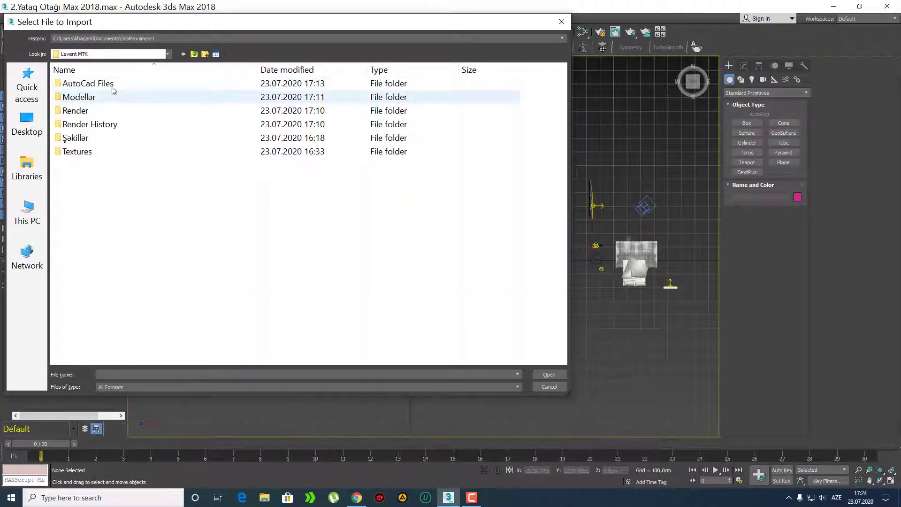
pyautogui.doubleClick(108, 85)
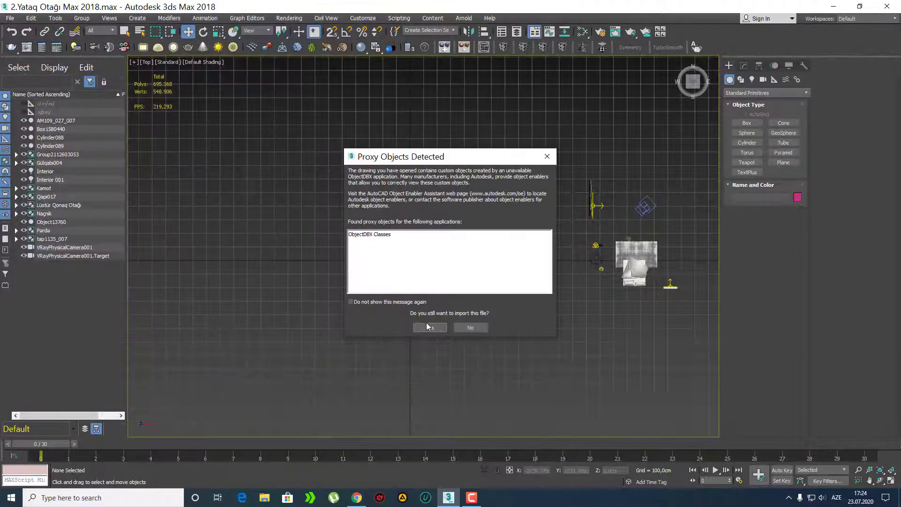
# Step: Accept the proxy objects and import the drawing with Rescale enabled and incoming file units set to Centimeters
pyautogui.click(429, 327)
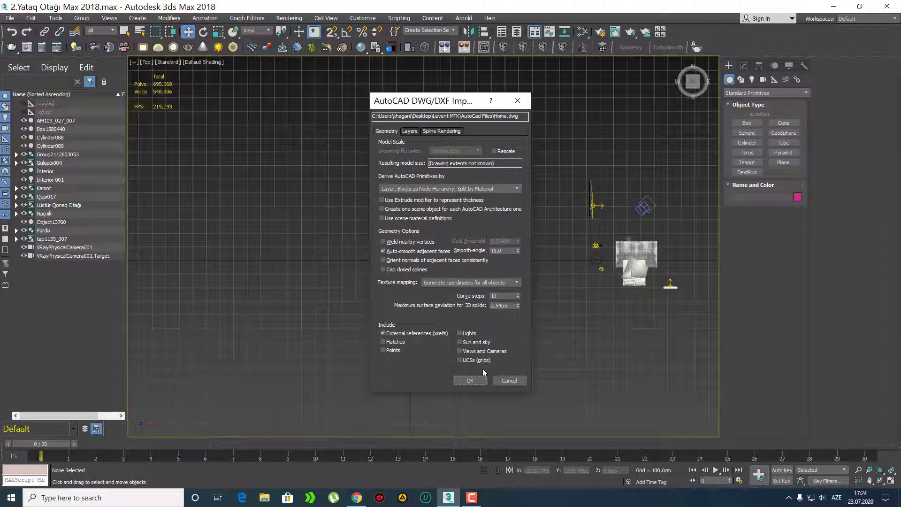
pyautogui.click(498, 152)
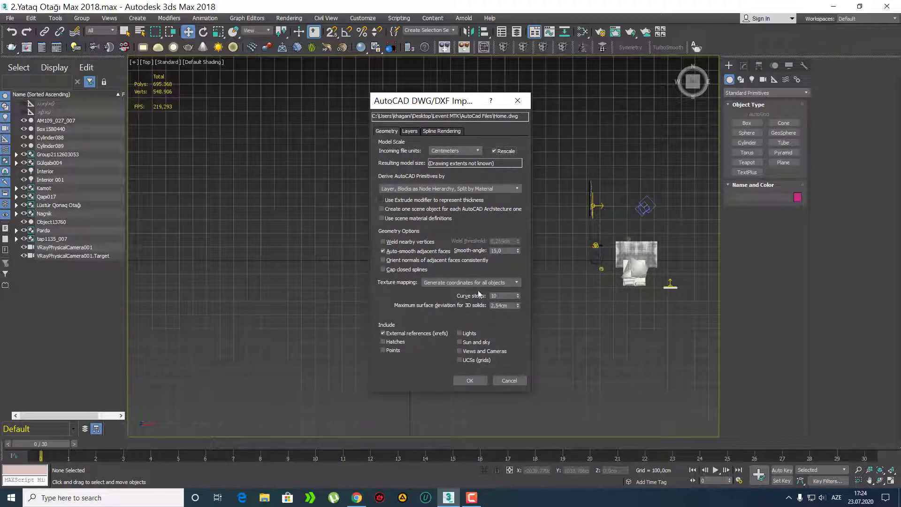
pyautogui.click(471, 380)
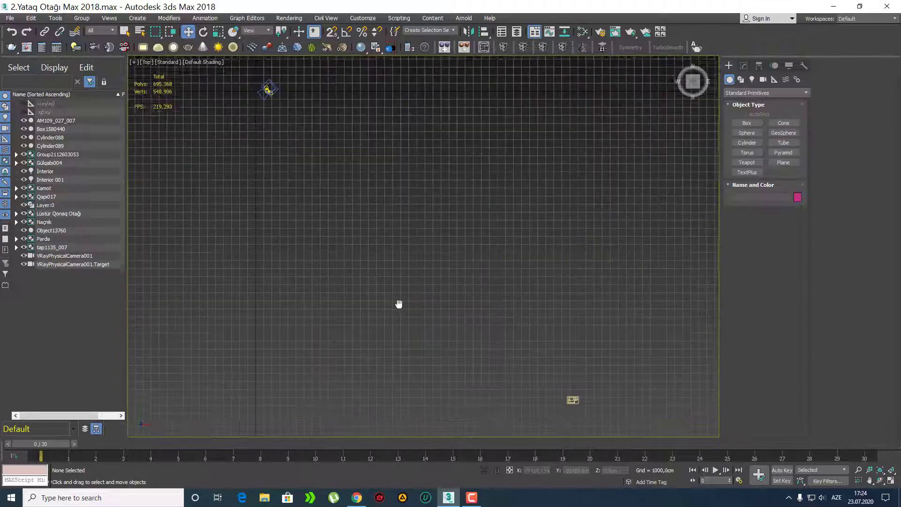
# Step: Select the imported floor plan in the top view and move it along X toward the bedroom furniture
pyautogui.moveTo(538, 321); pyautogui.dragTo(321, 208)
pyautogui.scroll(5, 322, 125)
pyautogui.scroll(3, 321, 208)
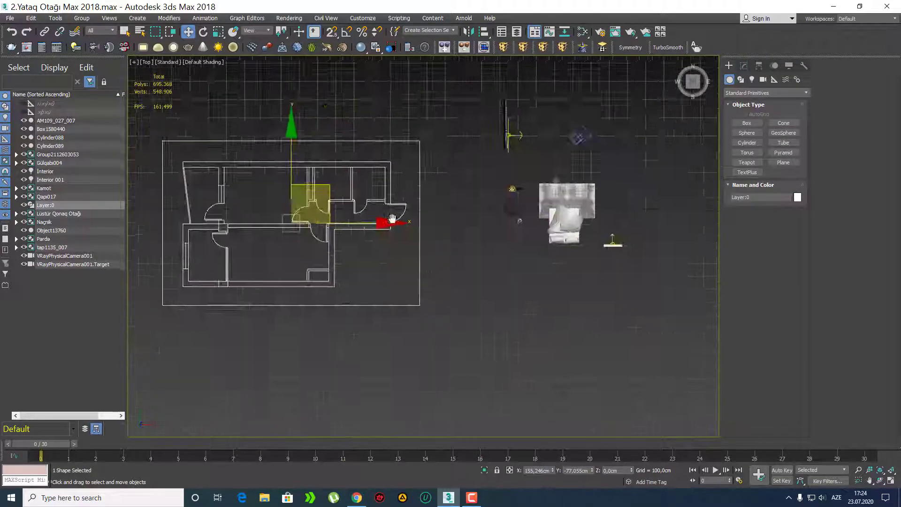
pyautogui.scroll(3, 332, 222)
pyautogui.scroll(-3, 332, 222)
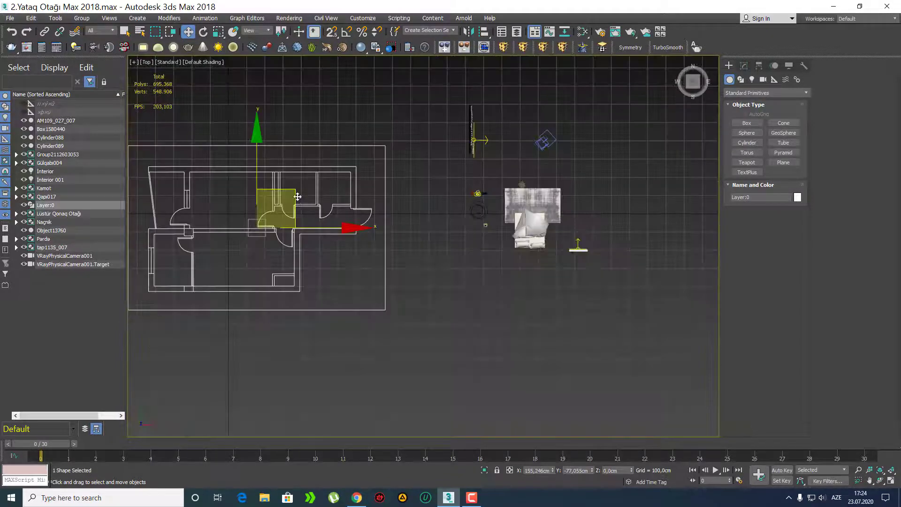
pyautogui.moveTo(299, 196); pyautogui.dragTo(352, 197)
pyautogui.moveTo(341, 196); pyautogui.dragTo(398, 207, button='middle')
# Step: Try to rotate the floor plan freely, cancel the rotation, and turn on angle snapping
pyautogui.press('e')
pyautogui.moveTo(441, 188); pyautogui.dragTo(389, 126)
pyautogui.rightClick(390, 127)
pyautogui.press('a')
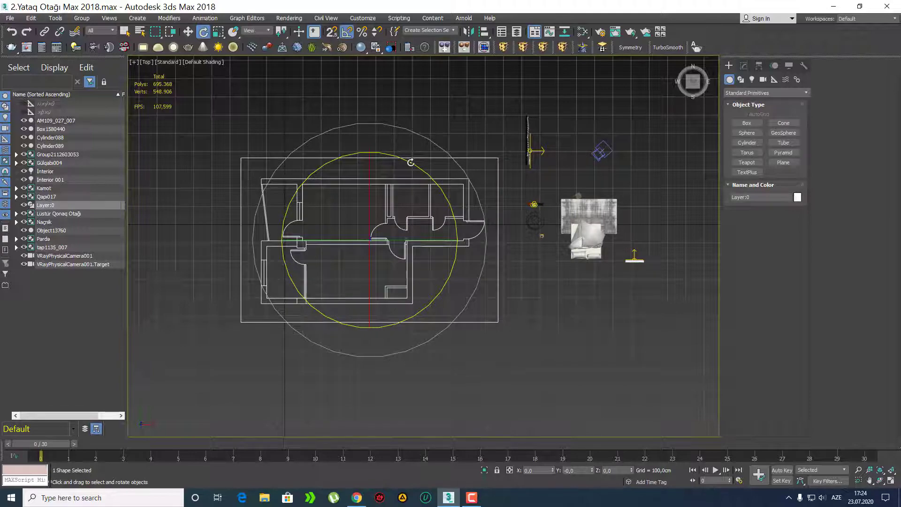
# Step: Reposition the floor plan along the X axis, back toward the world origin
pyautogui.scroll(5, 356, 236)
pyautogui.press('w')
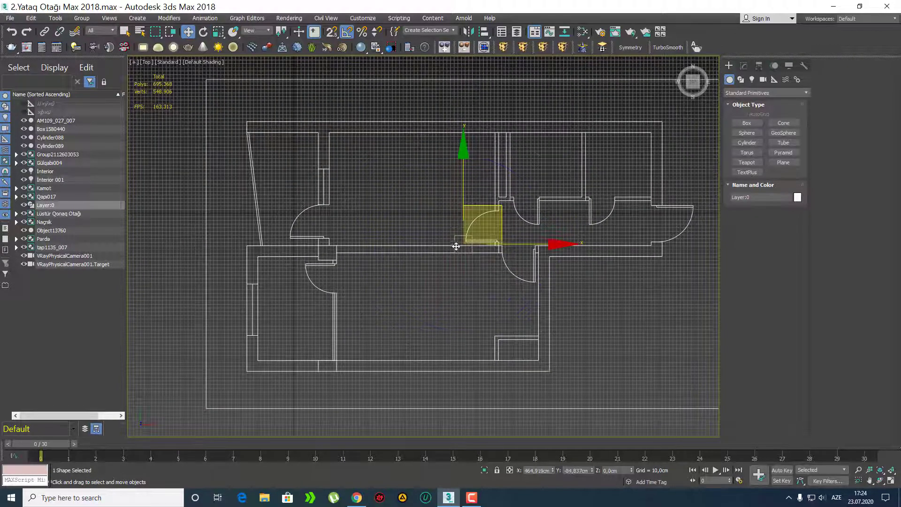
pyautogui.moveTo(397, 244); pyautogui.dragTo(412, 249)
pyautogui.moveTo(364, 258); pyautogui.dragTo(405, 253, button='middle')
pyautogui.scroll(-2, 405, 254)
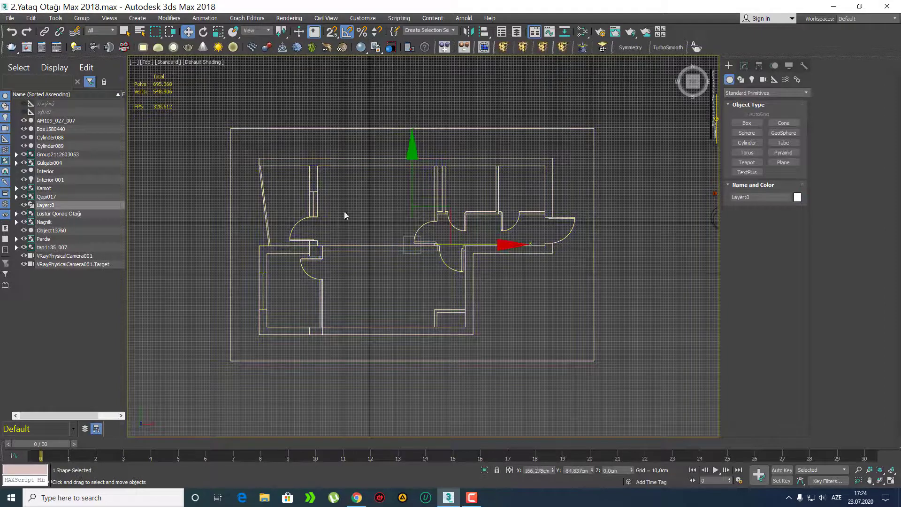
# Step: Set the floor plan's absolute position to X 0, Y 0 and Z -50 cm
pyautogui.rightClick(188, 31)
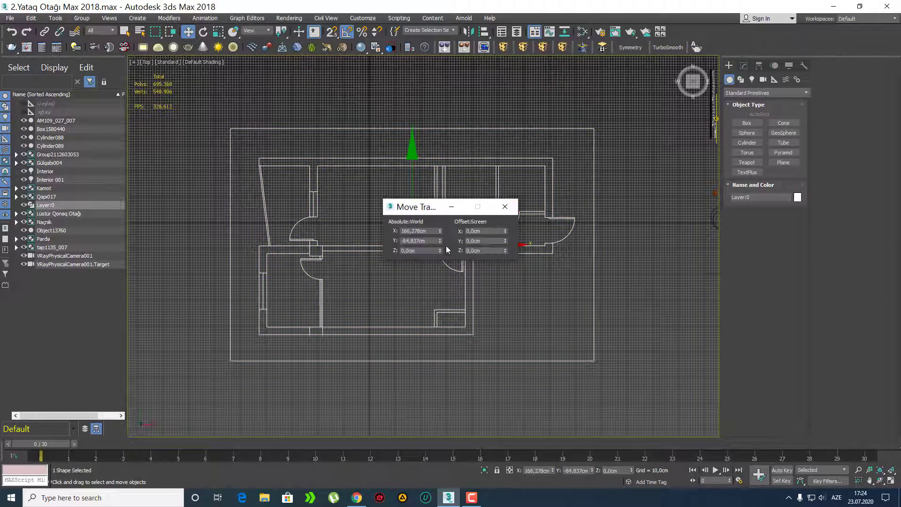
pyautogui.rightClick(440, 233)
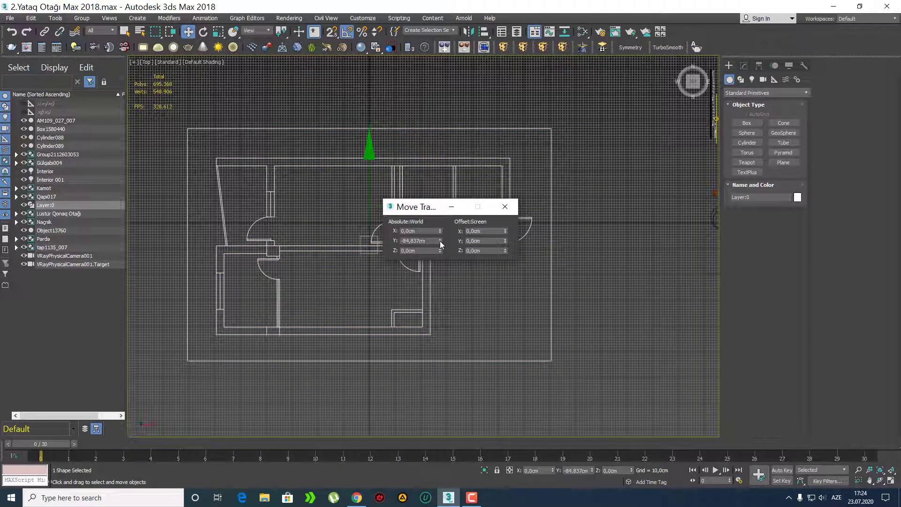
pyautogui.rightClick(440, 243)
pyautogui.doubleClick(423, 249)
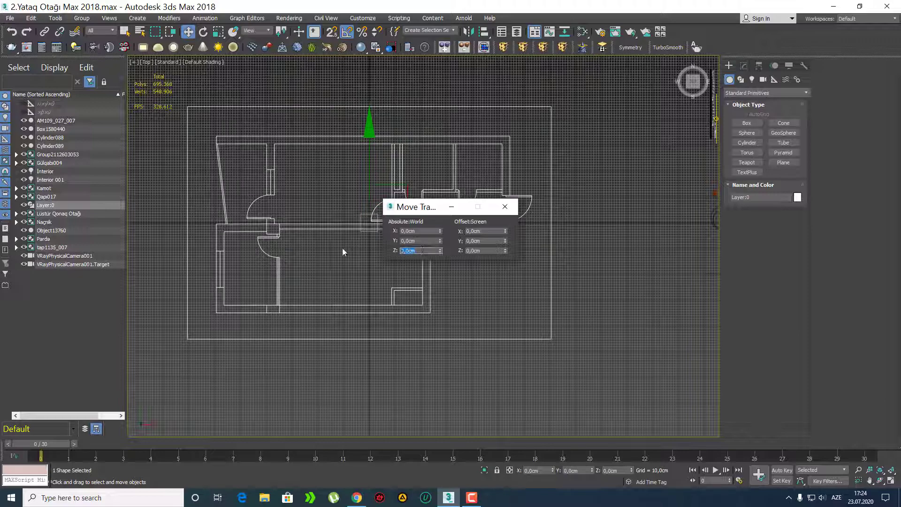
pyautogui.write('-50')
pyautogui.press('Return')
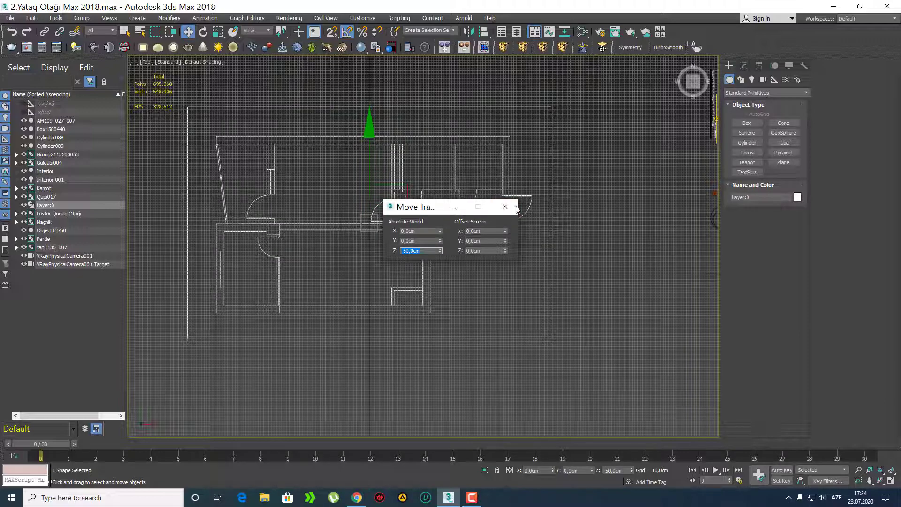
pyautogui.click(503, 206)
# Step: Deselect the floor plan and hide the grid in the top view
pyautogui.scroll(5, 346, 207)
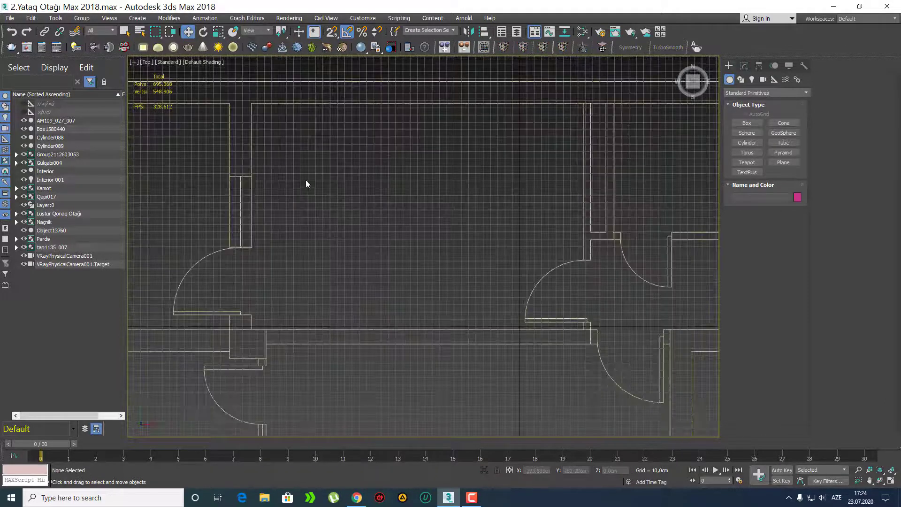
pyautogui.scroll(-1, 339, 201)
pyautogui.press('g')
pyautogui.click(337, 194)
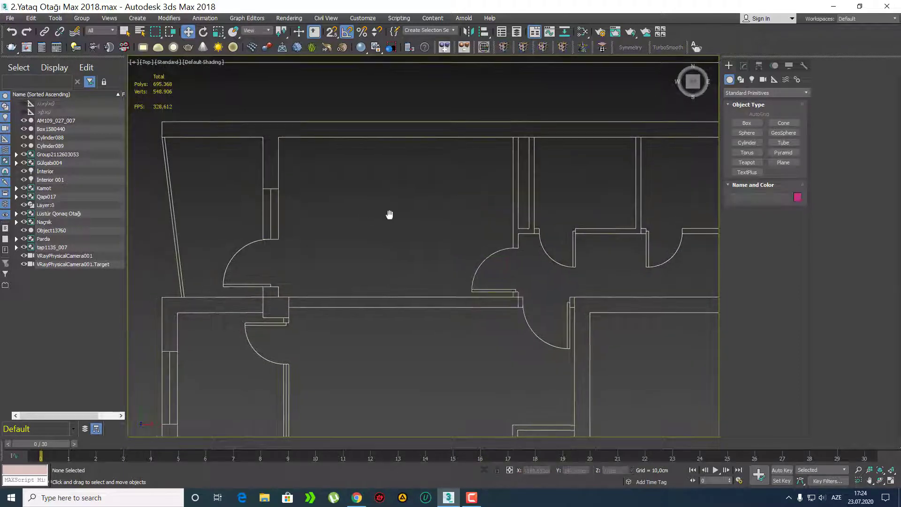
# Step: Activate the Line spline tool and turn on snapping, clearing the existing snap types and using Vertex
pyautogui.click(740, 79)
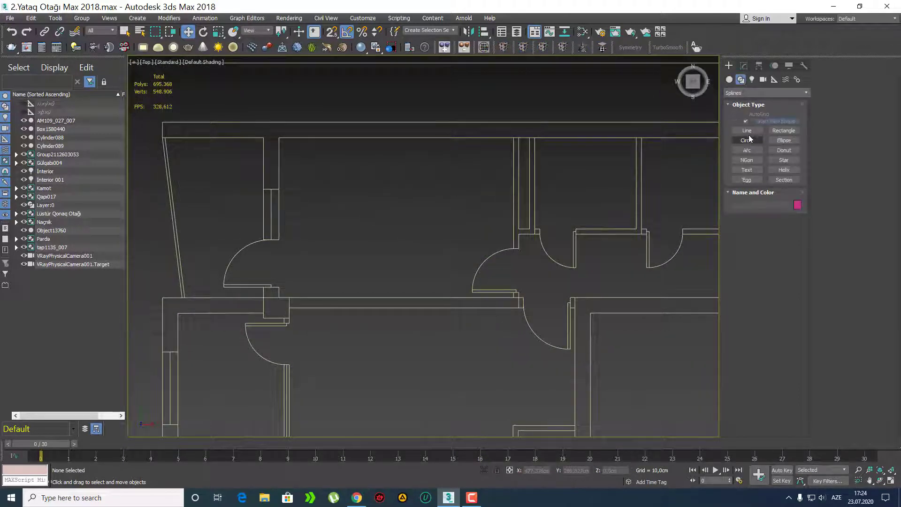
pyautogui.click(747, 130)
pyautogui.scroll(2, 372, 268)
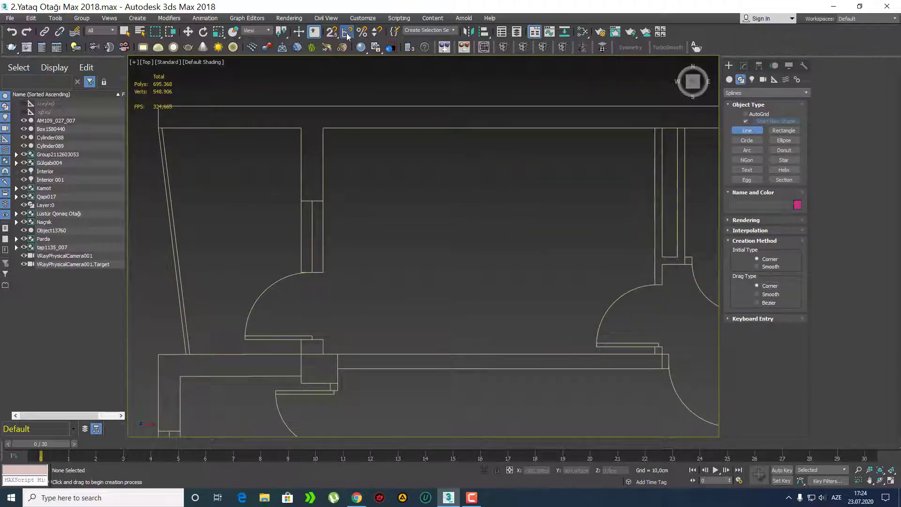
pyautogui.click(332, 32)
pyautogui.rightClick(332, 31)
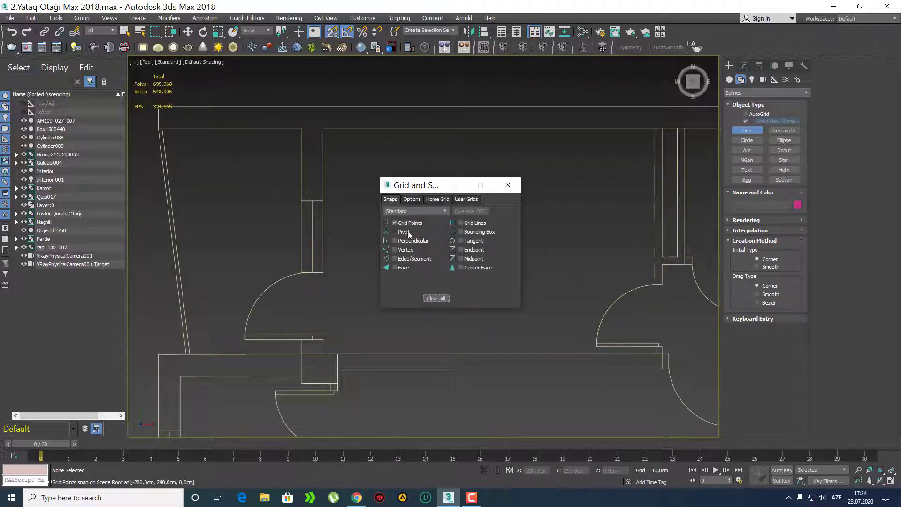
pyautogui.click(436, 299)
pyautogui.click(508, 185)
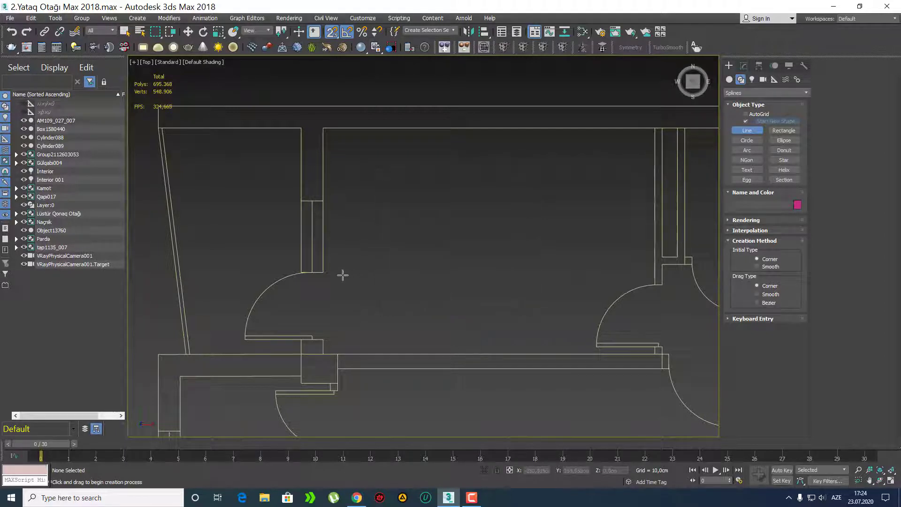
# Step: Trace the upper room's inner wall from the window's upper corner through both top corners to the right doorway's upper jamb
pyautogui.click(326, 198)
pyautogui.click(325, 129)
pyautogui.moveTo(604, 165); pyautogui.dragTo(417, 173, button='middle')
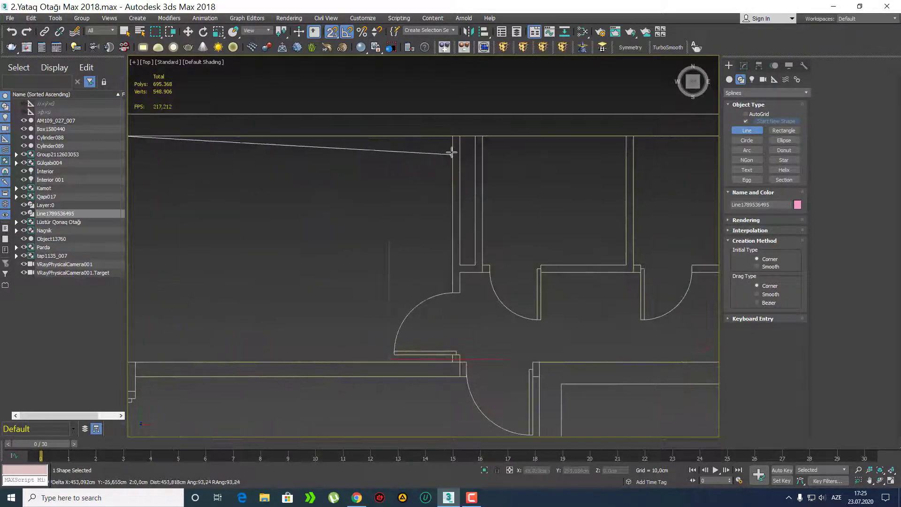
pyautogui.click(452, 136)
pyautogui.scroll(5, 437, 308)
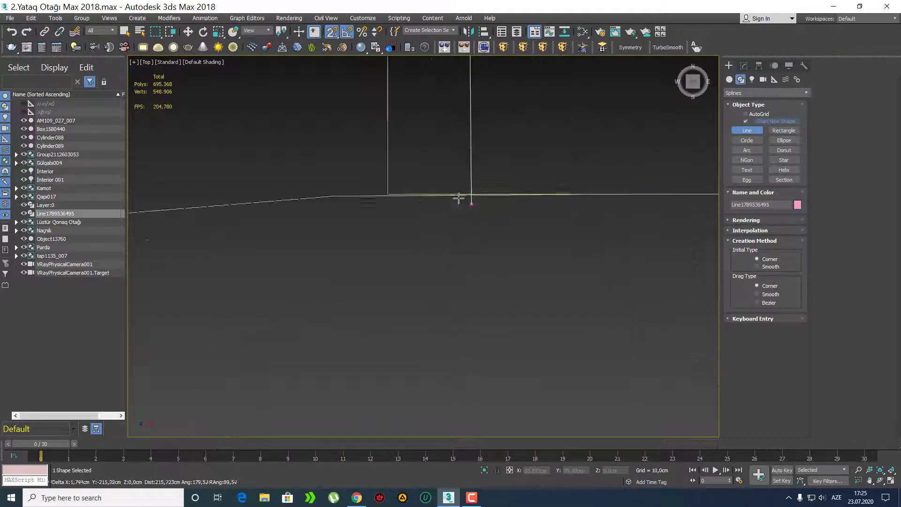
pyautogui.scroll(5, 459, 198)
pyautogui.click(329, 209)
# Step: Continue the line down past the right doorway to the room's lower right corner
pyautogui.scroll(-8, 362, 242)
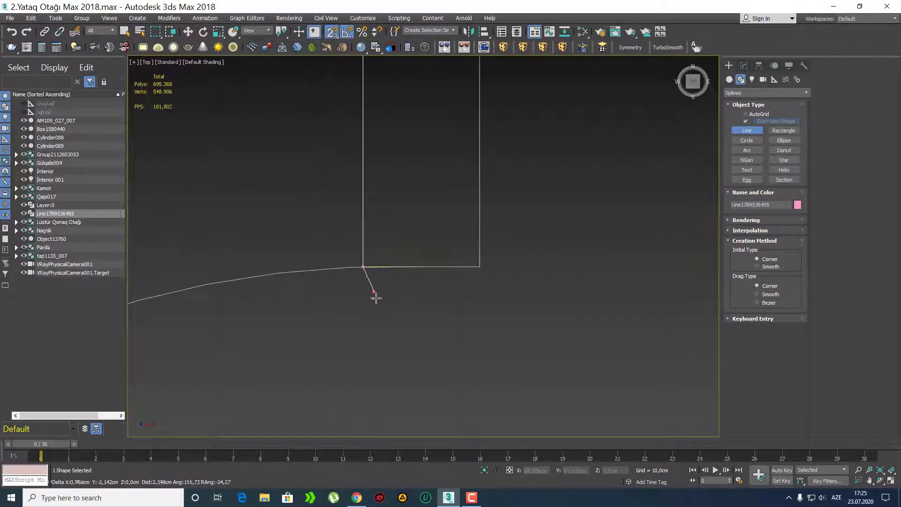
pyautogui.scroll(-6, 389, 329)
pyautogui.moveTo(402, 362); pyautogui.dragTo(410, 216, button='middle')
pyautogui.scroll(6, 392, 240)
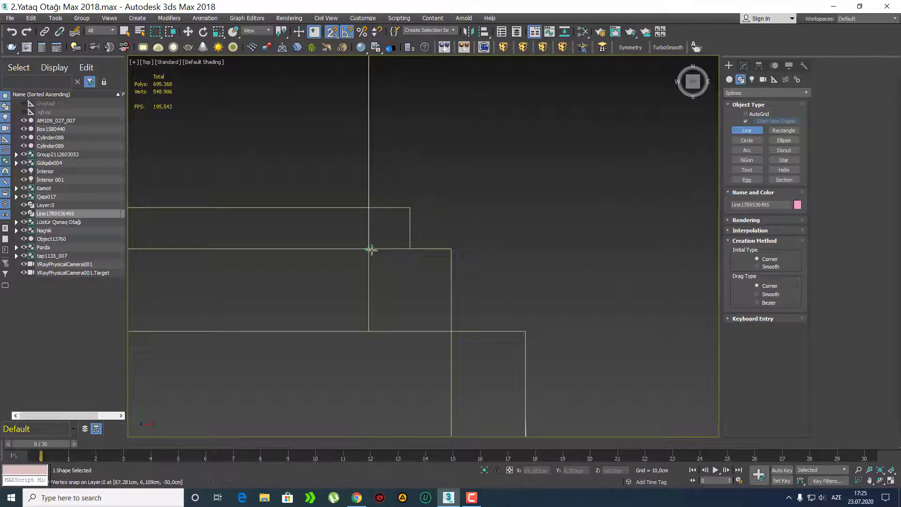
pyautogui.click(369, 331)
pyautogui.scroll(-3, 538, 277)
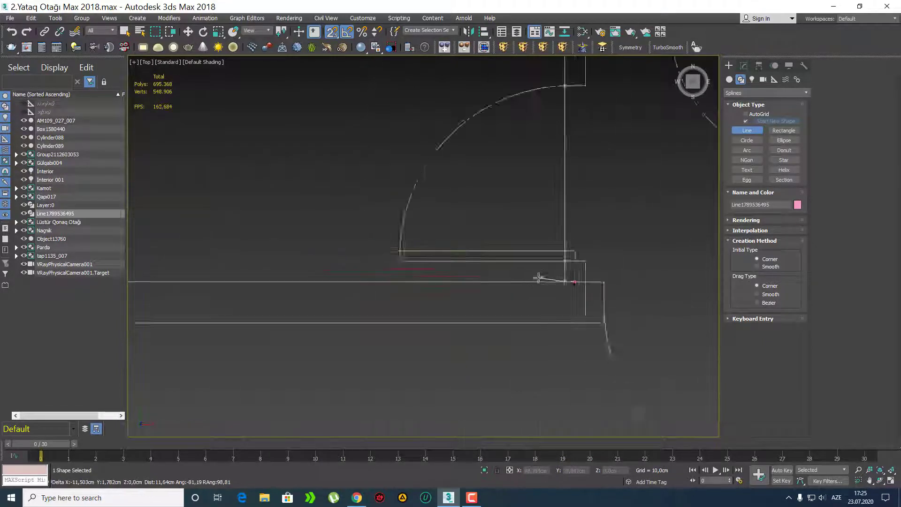
pyautogui.moveTo(259, 284); pyautogui.dragTo(467, 251, button='middle')
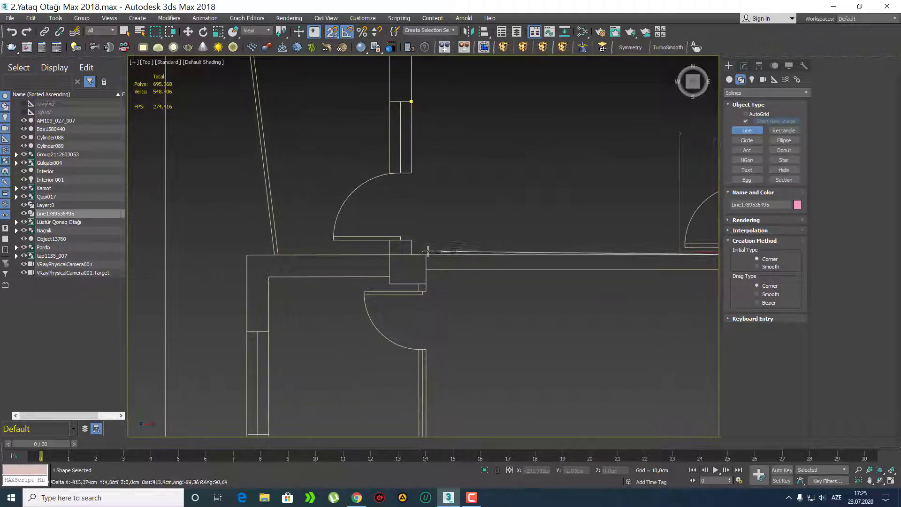
# Step: Trace the room's lower left corner, balcony door jambs and window's lower corner, then close the spline at its starting point
pyautogui.scroll(5, 424, 250)
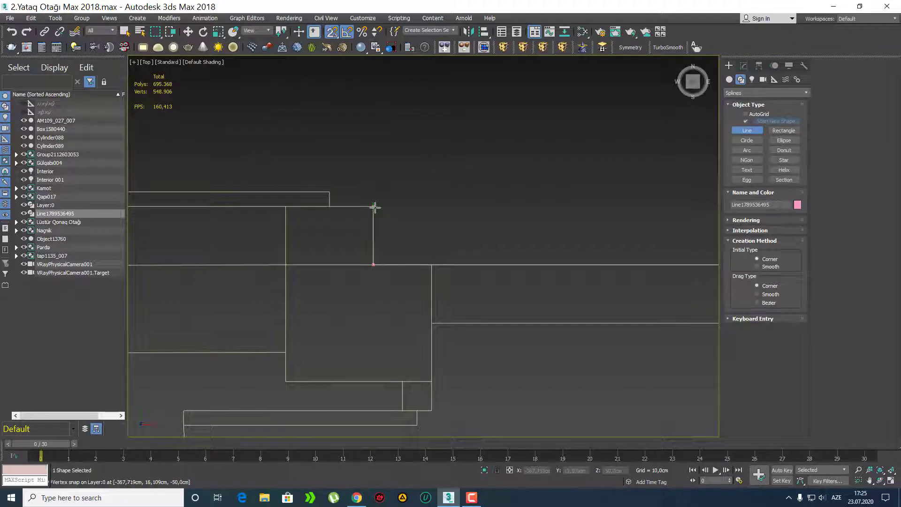
pyautogui.scroll(-4, 346, 308)
pyautogui.scroll(5, 341, 246)
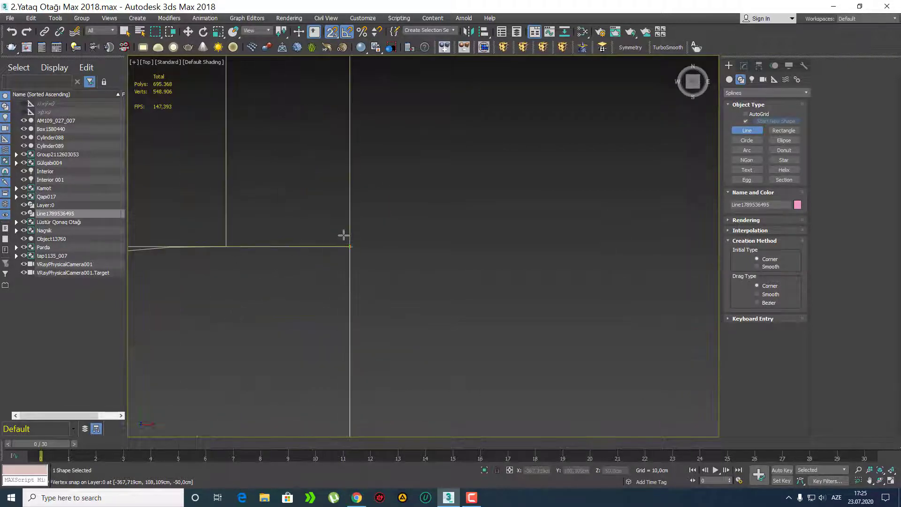
pyautogui.click(351, 246)
pyautogui.scroll(-4, 311, 302)
pyautogui.click(303, 126)
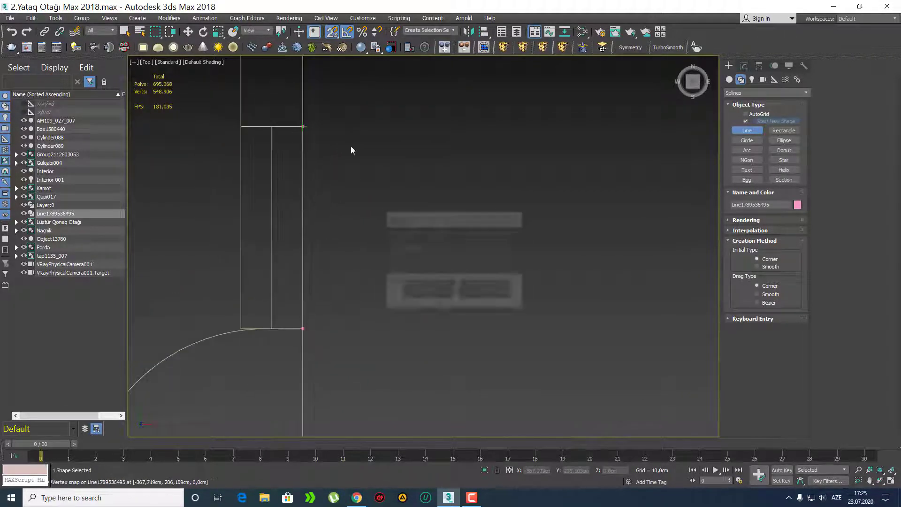
pyautogui.click(428, 292)
pyautogui.scroll(-6, 306, 238)
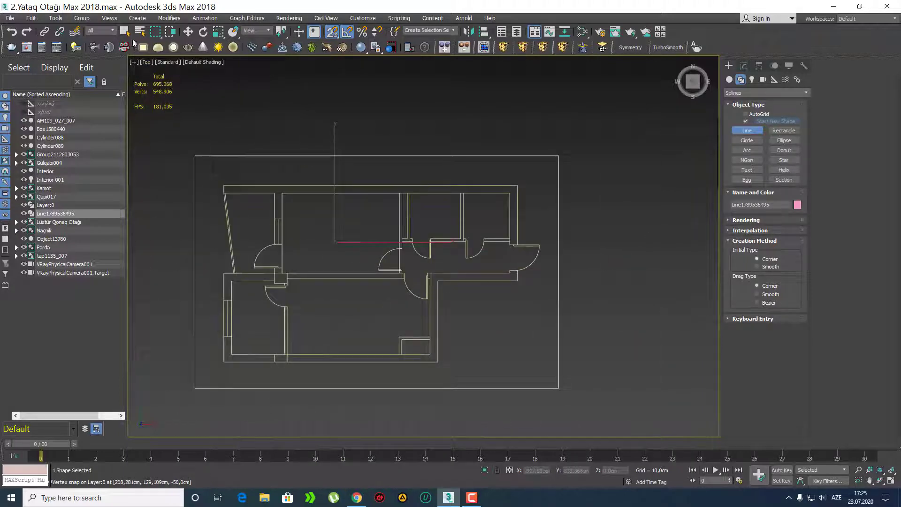
# Step: Finish the line command and delete the imported floor plan drawing, keeping only the traced room outline
pyautogui.rightClick(212, 101)
pyautogui.scroll(-4, 269, 189)
pyautogui.press('w')
pyautogui.moveTo(292, 208); pyautogui.dragTo(378, 276)
pyautogui.click(294, 201)
pyautogui.press('Delete')
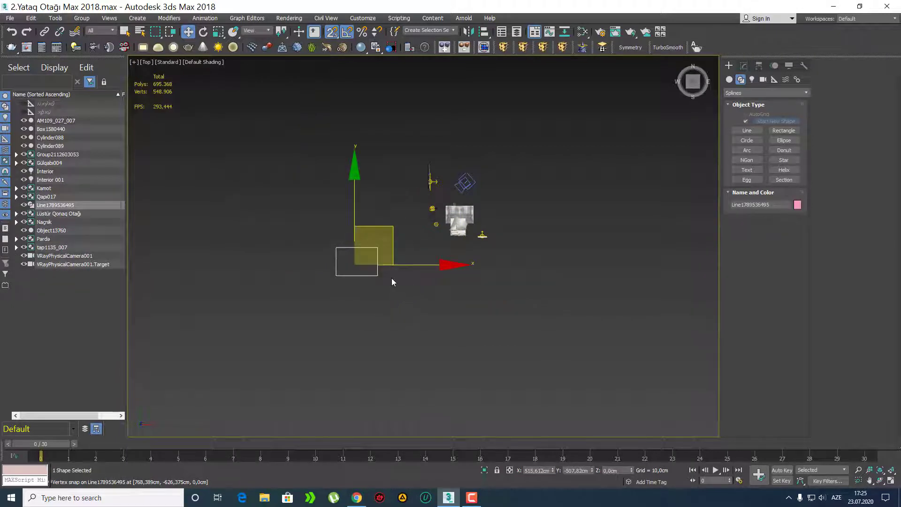
# Step: Turn off snapping, show the grid, and move the traced outline to world X 0 and Y 0 cm
pyautogui.scroll(3, 388, 258)
pyautogui.moveTo(399, 243); pyautogui.dragTo(403, 261, button='middle')
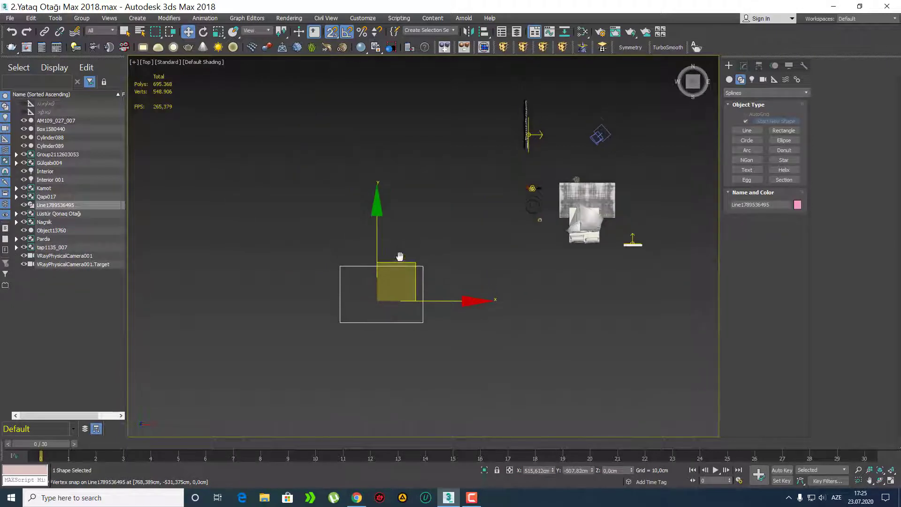
pyautogui.press('s')
pyautogui.press('g')
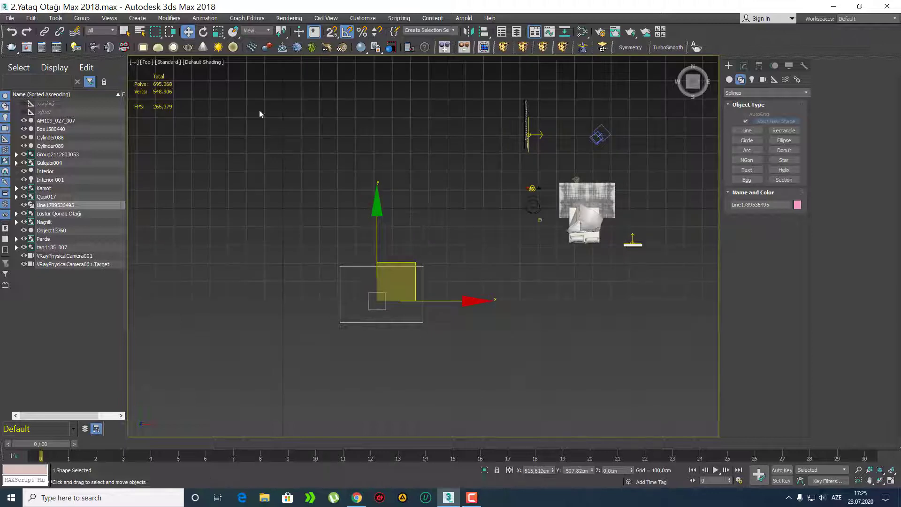
pyautogui.rightClick(189, 31)
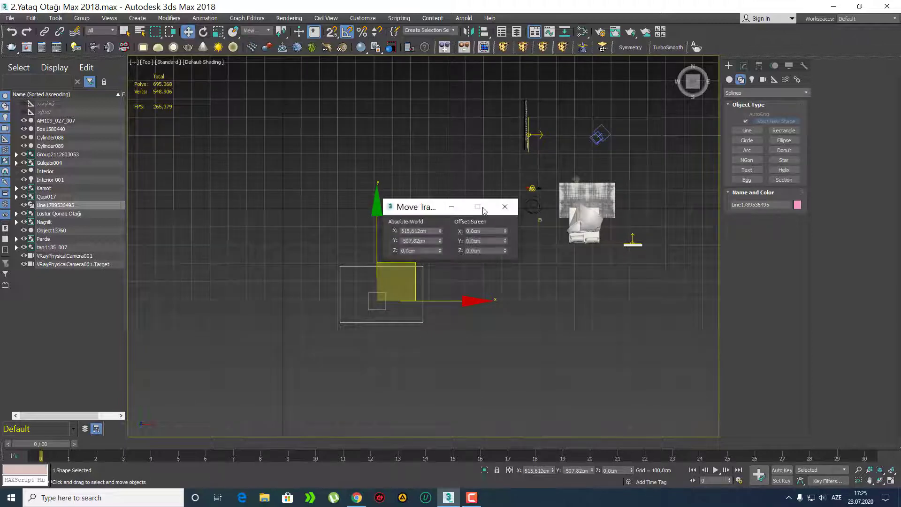
pyautogui.rightClick(441, 232)
pyautogui.rightClick(441, 241)
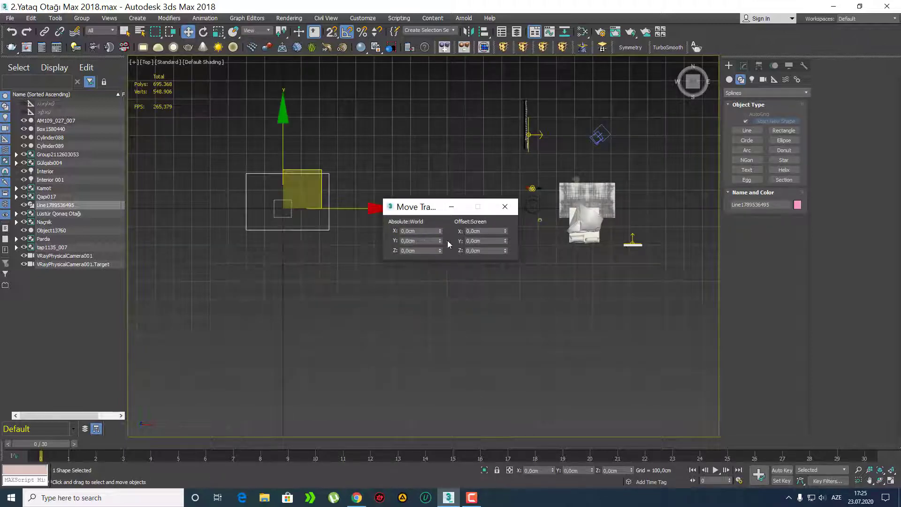
pyautogui.click(505, 206)
# Step: Center the traced outline's pivot to the object
pyautogui.press('q')
pyautogui.moveTo(366, 191); pyautogui.dragTo(396, 221, button='middle')
pyautogui.scroll(3, 366, 278)
pyautogui.moveTo(367, 278); pyautogui.dragTo(480, 267, button='middle')
pyautogui.scroll(2, 481, 266)
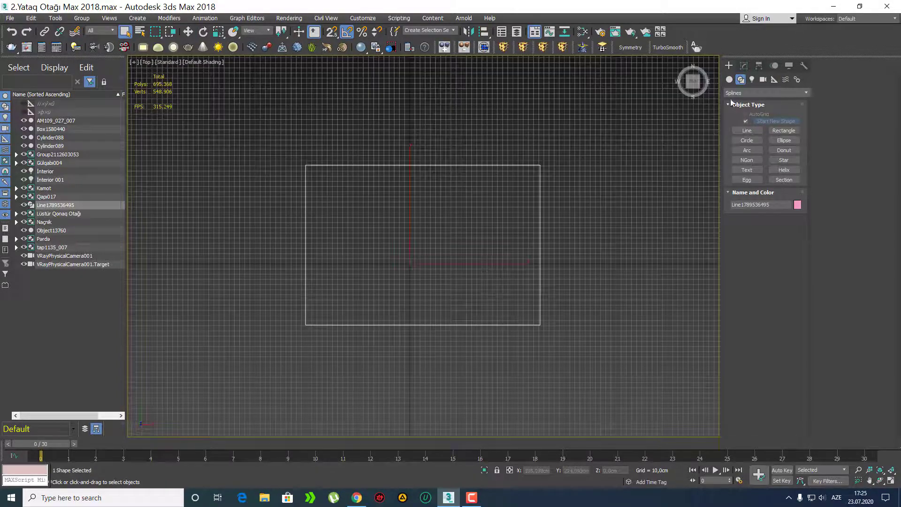
pyautogui.click(759, 66)
pyautogui.click(765, 130)
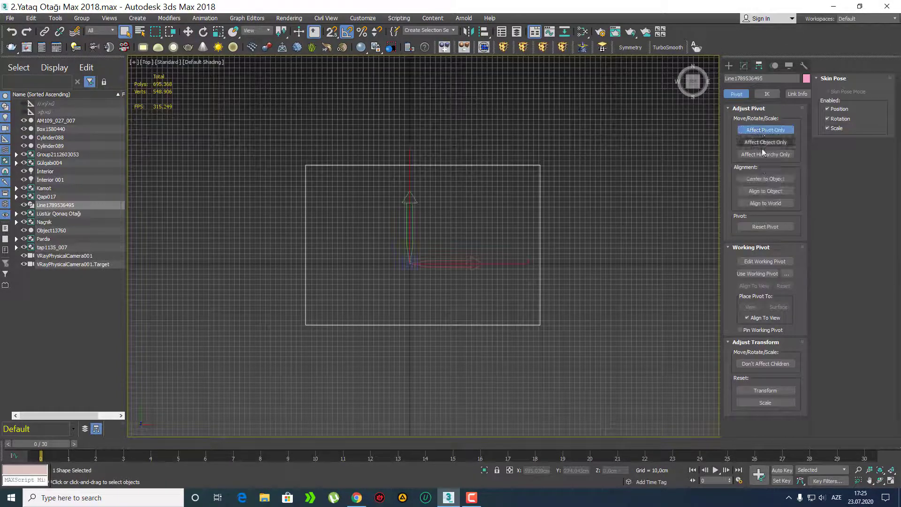
pyautogui.click(767, 179)
pyautogui.click(729, 66)
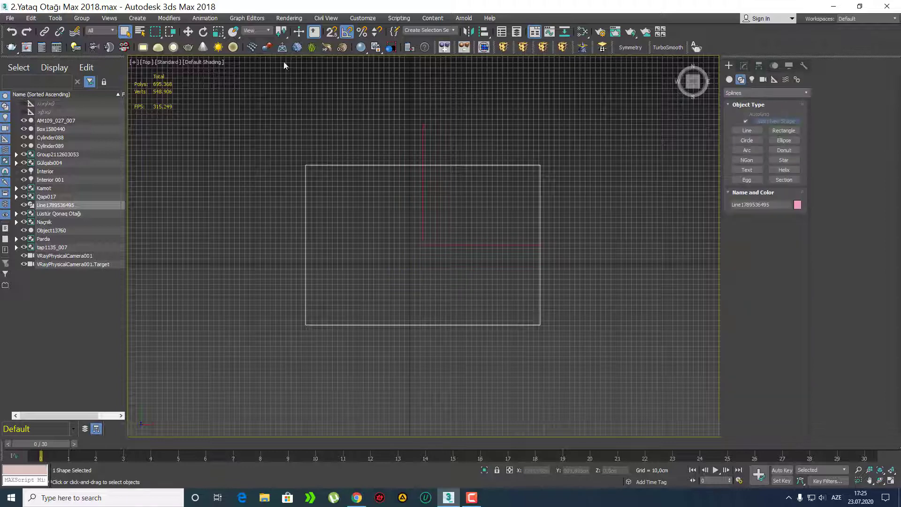
# Step: Realign the outline's centered pivot with the world origin at X 0 and Y 0 cm
pyautogui.rightClick(188, 32)
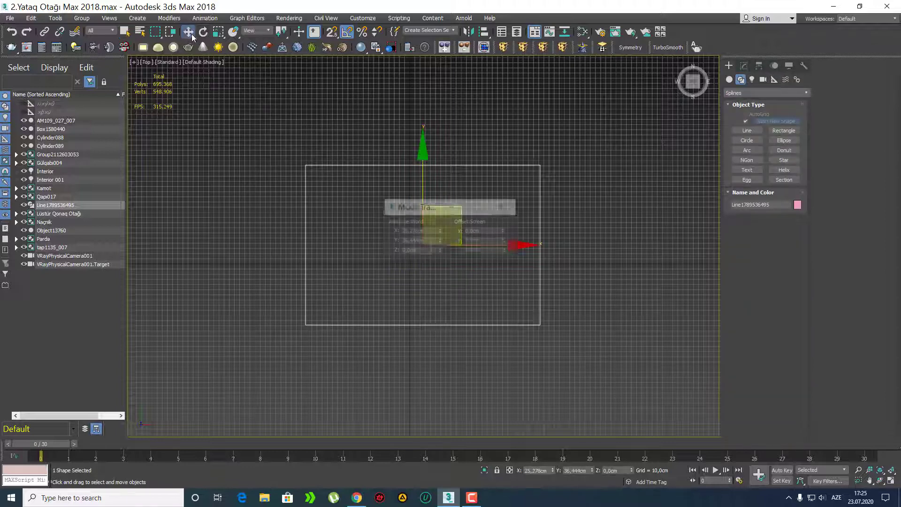
pyautogui.rightClick(440, 232)
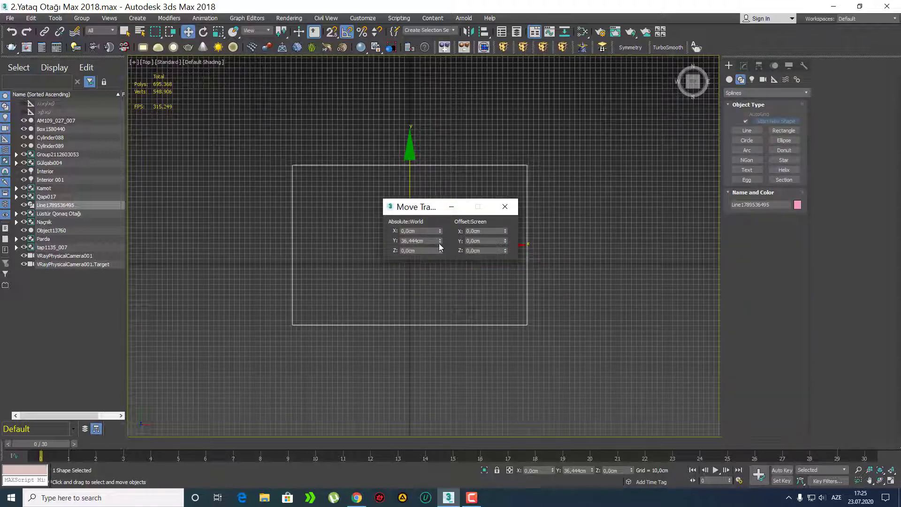
pyautogui.rightClick(440, 241)
pyautogui.click(516, 210)
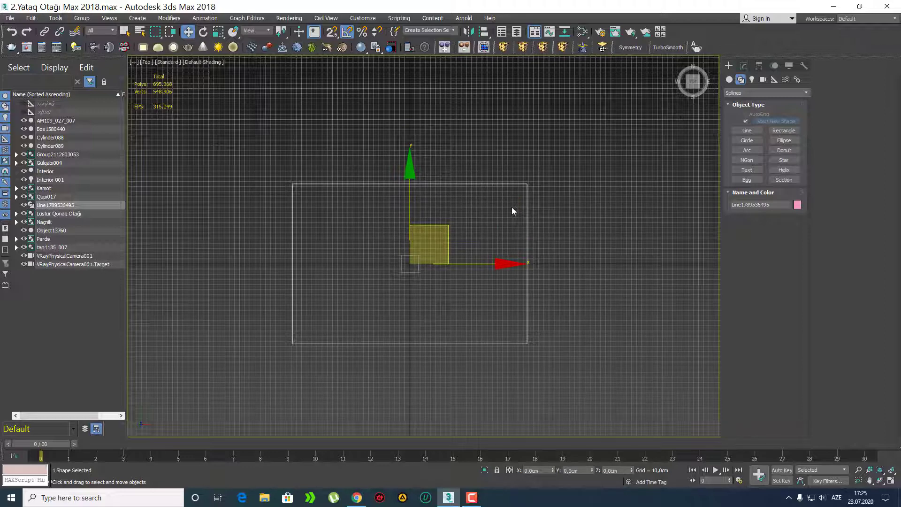
# Step: Lower the outline to an absolute world Z of -50 cm
pyautogui.scroll(-3, 489, 226)
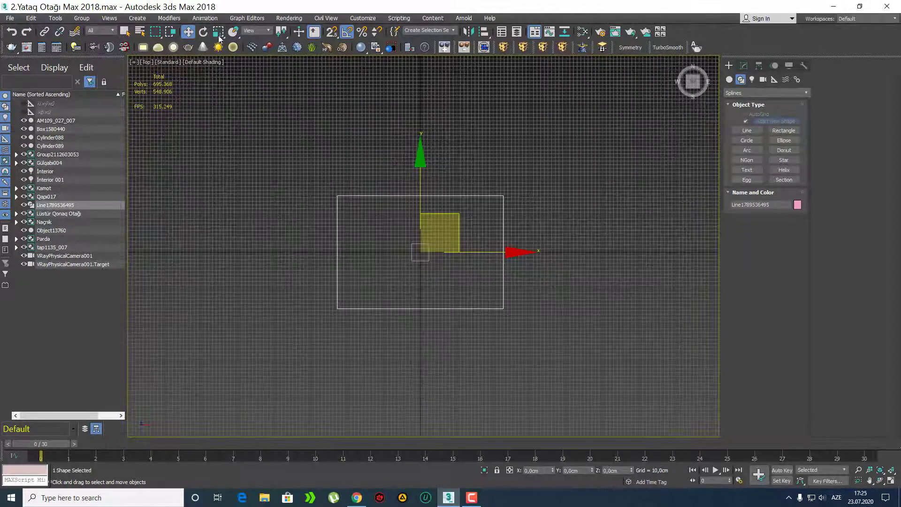
pyautogui.rightClick(189, 31)
pyautogui.click(433, 250)
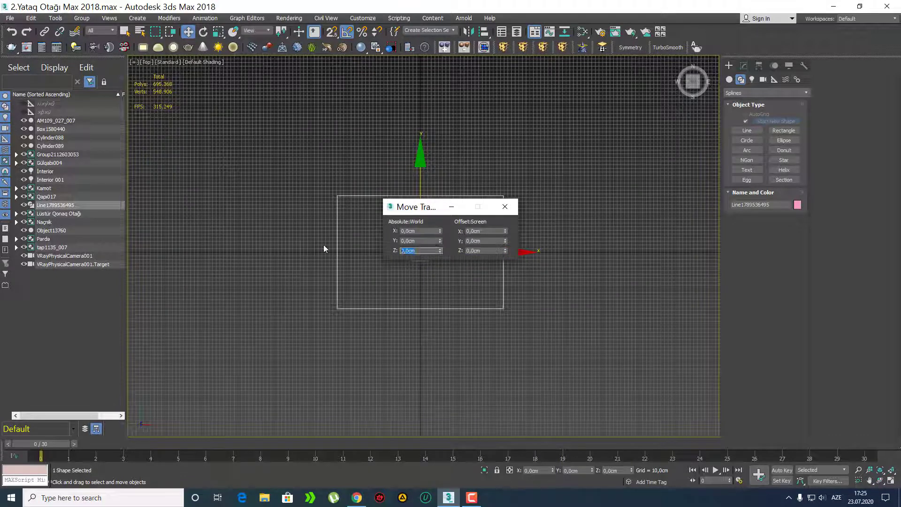
pyautogui.write('-50')
pyautogui.press('Return')
pyautogui.click(505, 207)
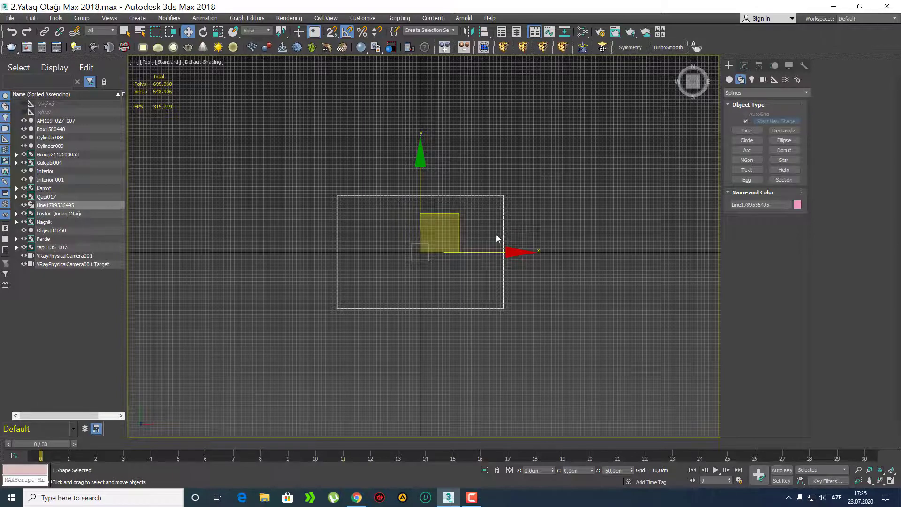
# Step: Clone the outline upward in the Front view and place the copy at world Z 0 cm
pyautogui.press('f')
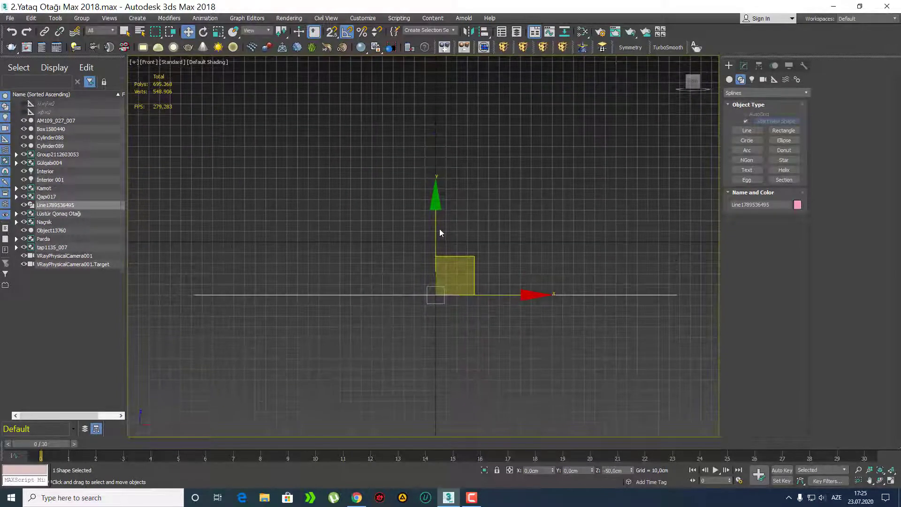
pyautogui.keyDown('shift'); pyautogui.moveTo(440, 232); pyautogui.dragTo(439, 165); pyautogui.keyUp('shift')
pyautogui.click(461, 291)
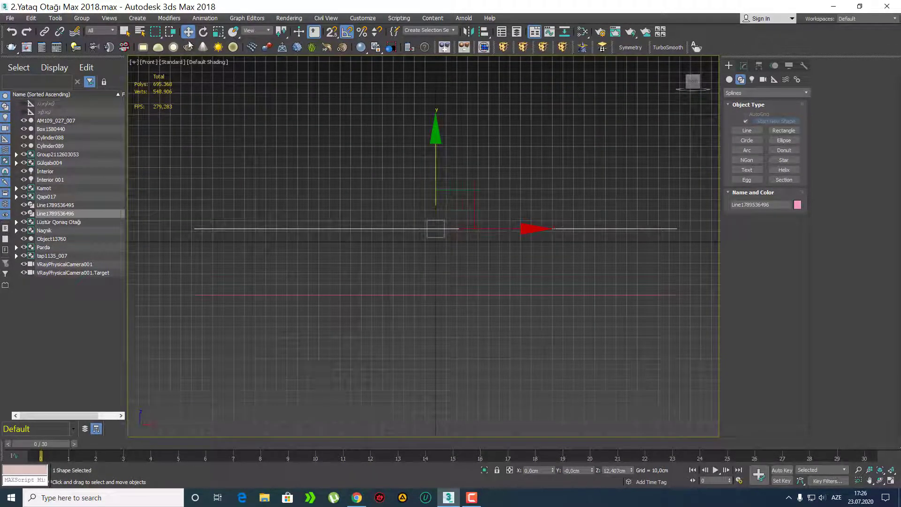
pyautogui.rightClick(188, 31)
pyautogui.rightClick(440, 251)
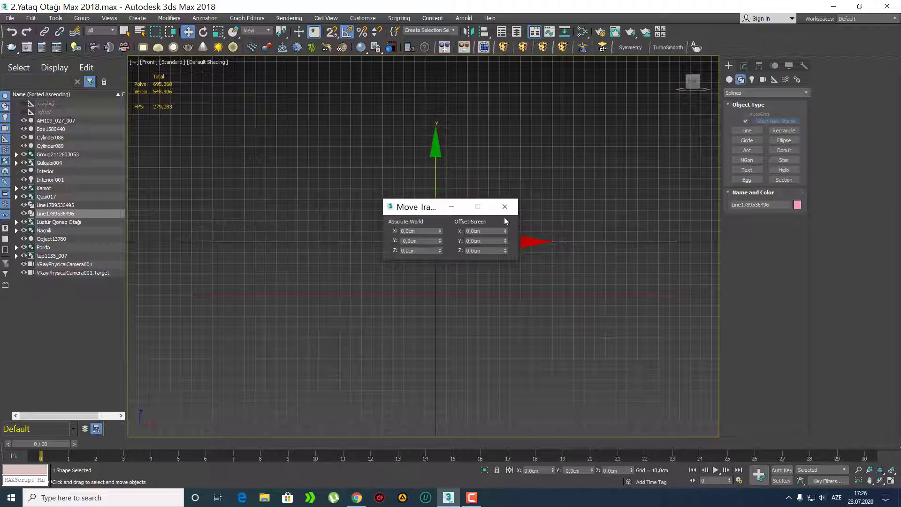
pyautogui.click(504, 207)
# Step: In the Perspective view, apply an Extrude modifier to the copied outline with an amount of 300 cm
pyautogui.press('p')
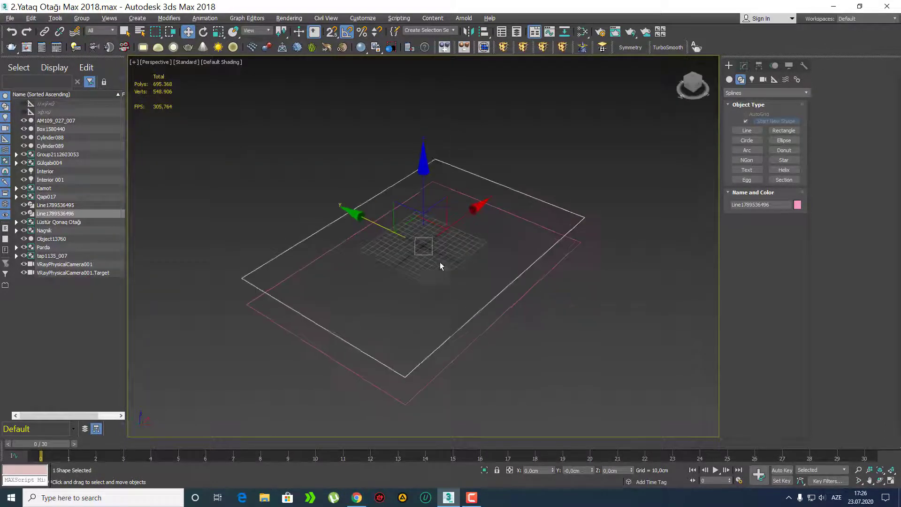
pyautogui.click(744, 65)
pyautogui.click(765, 94)
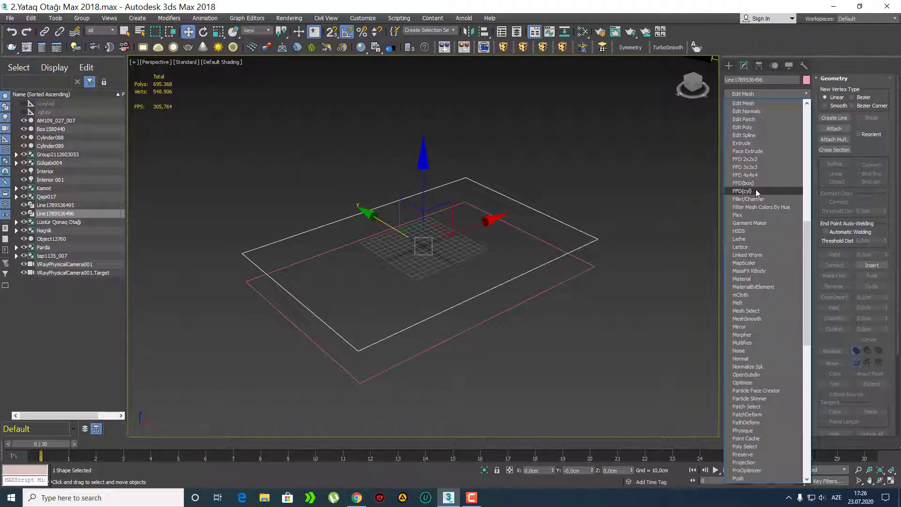
pyautogui.click(765, 143)
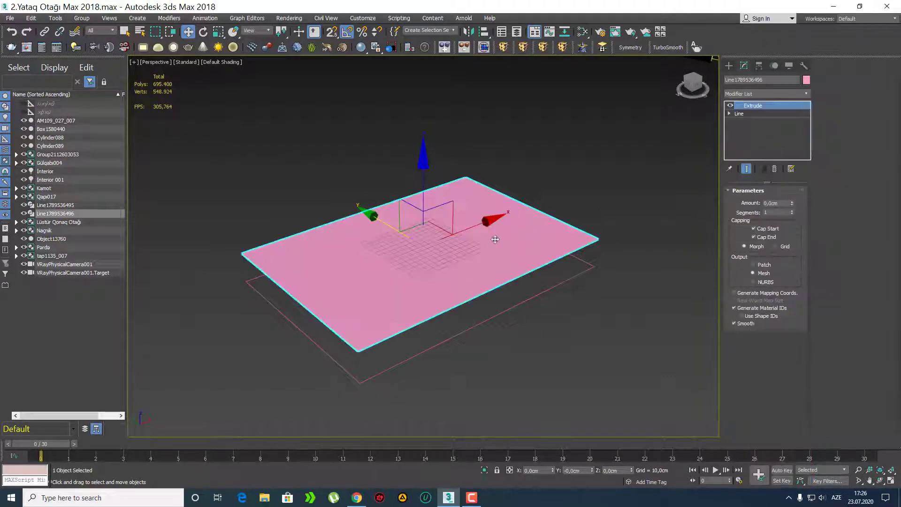
pyautogui.doubleClick(789, 205)
pyautogui.write('300')
pyautogui.press('Return')
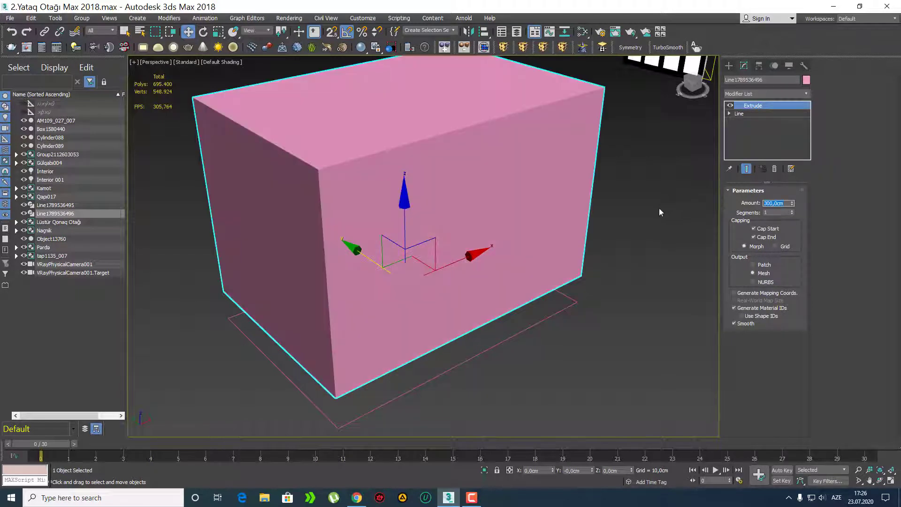
# Step: Divide the extrusion's height into 3 segments and display edged faces in the viewport
pyautogui.keyDown('alt'); pyautogui.moveTo(660, 213); pyautogui.dragTo(540, 226, button='middle'); pyautogui.keyUp('alt')
pyautogui.press('q')
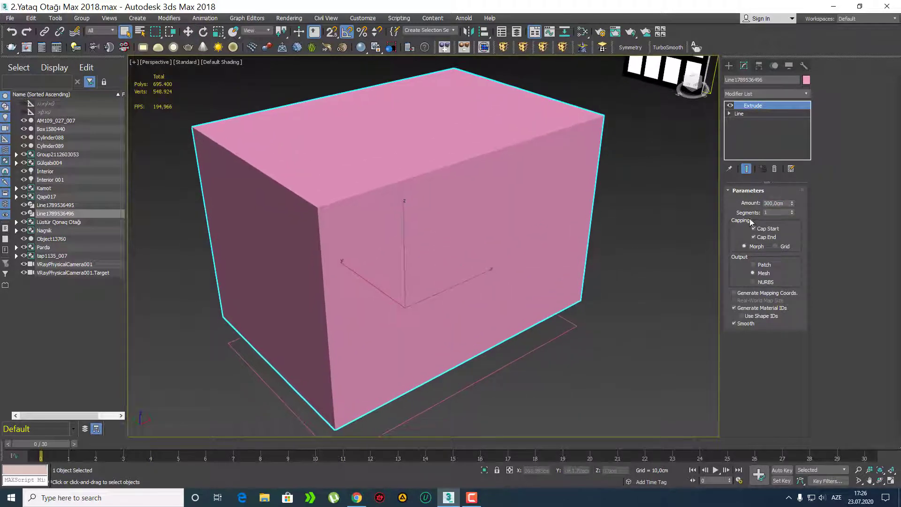
pyautogui.doubleClick(776, 213)
pyautogui.write('3')
pyautogui.press('Return')
pyautogui.moveTo(544, 215); pyautogui.dragTo(509, 209, button='middle')
pyautogui.press('F4')
pyautogui.moveTo(491, 241)
pyautogui.keyDown('alt'); pyautogui.mouseDown(button='middle')
pyautogui.moveTo(519, 238)
pyautogui.moveTo(505, 237)
pyautogui.mouseUp(button='middle'); pyautogui.keyUp('alt')
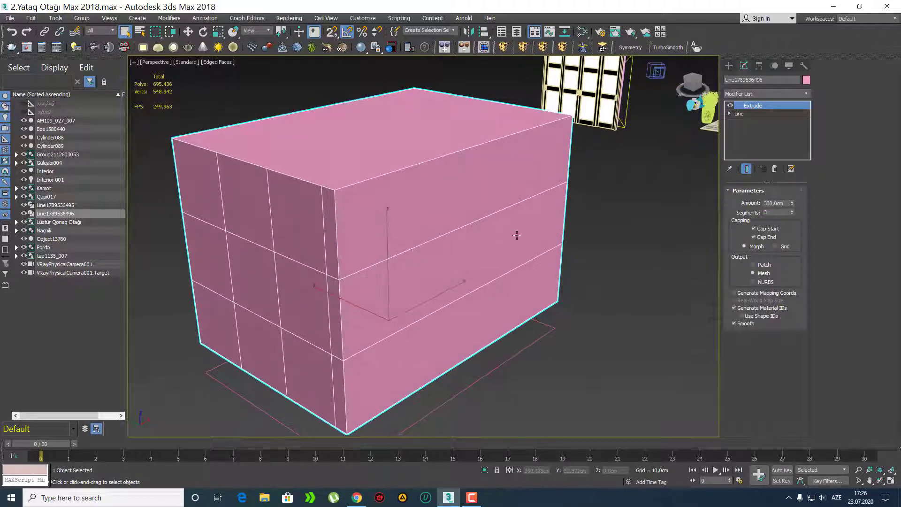
pyautogui.rightClick(793, 212)
pyautogui.click(793, 211)
pyautogui.click(793, 211)
pyautogui.keyDown('alt'); pyautogui.moveTo(383, 280); pyautogui.dragTo(366, 275, button='middle'); pyautogui.keyUp('alt')
# Step: Disable both Cap Start and Cap End so the extruded room is open above and below
pyautogui.click(754, 229)
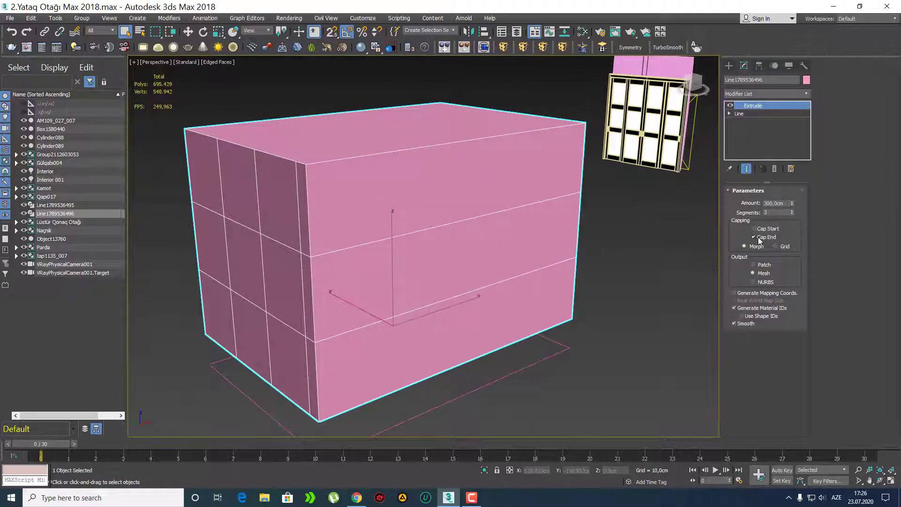
pyautogui.click(755, 237)
pyautogui.keyDown('alt'); pyautogui.moveTo(603, 263); pyautogui.dragTo(425, 277, button='middle'); pyautogui.keyUp('alt')
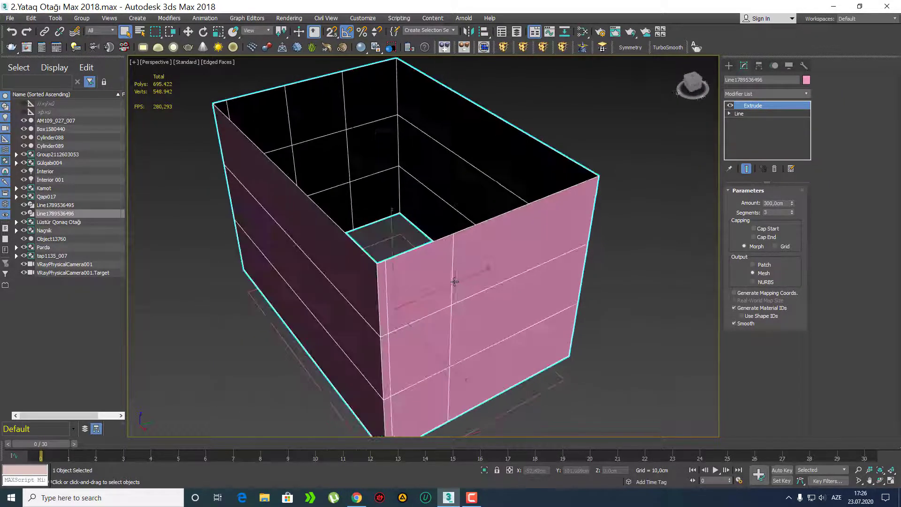
# Step: Add an Edit Poly modifier to the extruded room and rename the object Divarlar
pyautogui.click(765, 93)
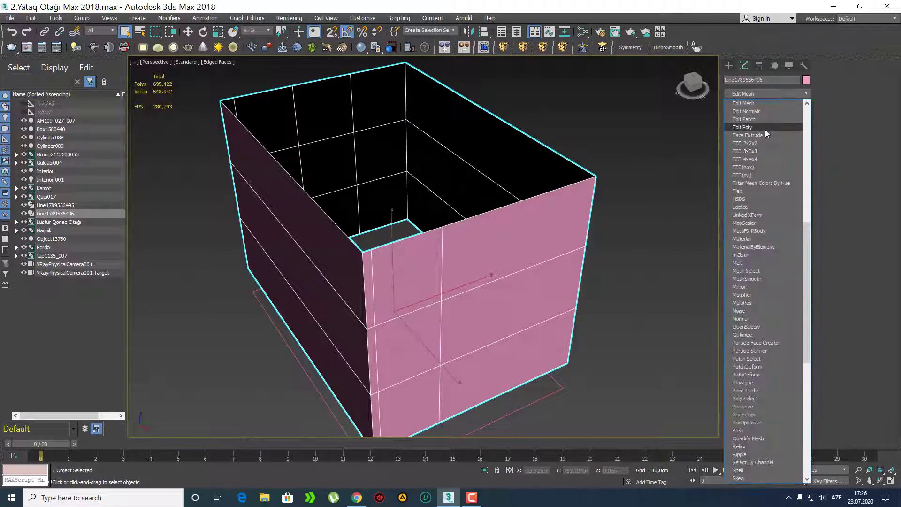
pyautogui.click(746, 220)
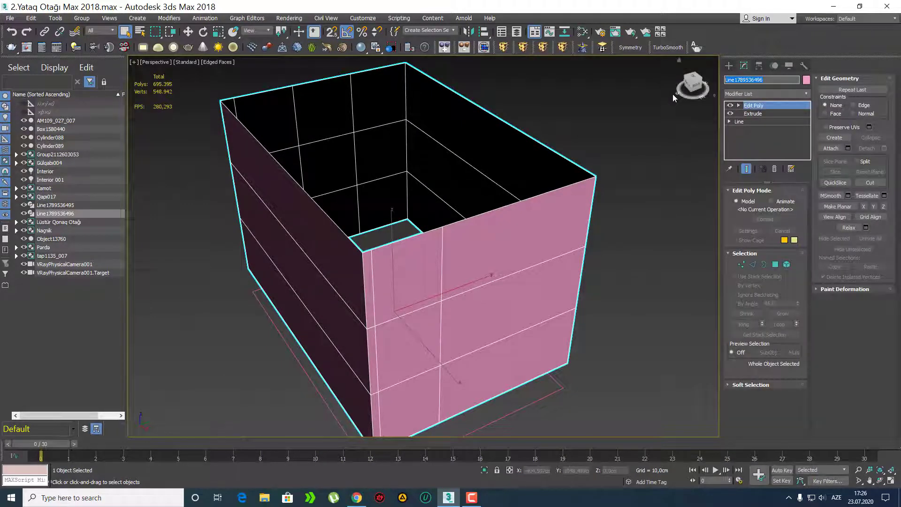
pyautogui.write('Dalls')
pyautogui.press('BackSpace')
pyautogui.press('BackSpace')
pyautogui.press('Return')
pyautogui.hotkey('alt', 'shift')
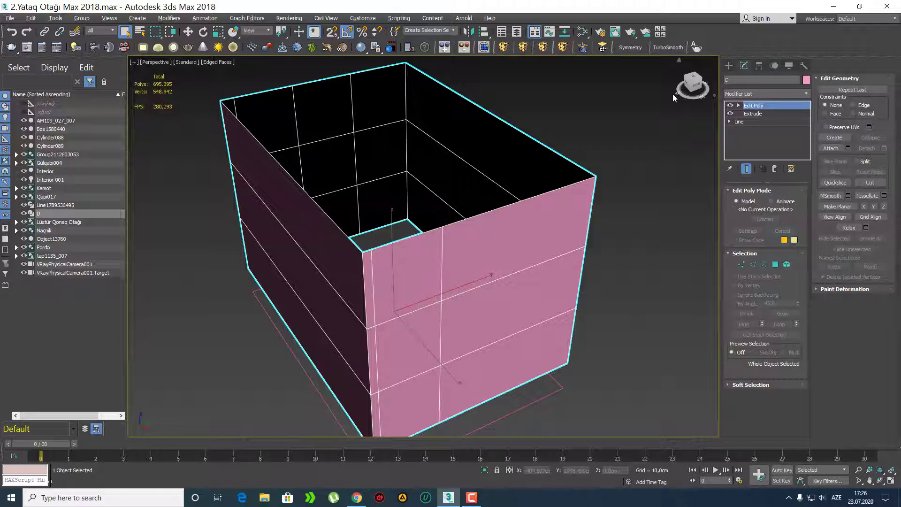
pyautogui.click(743, 80)
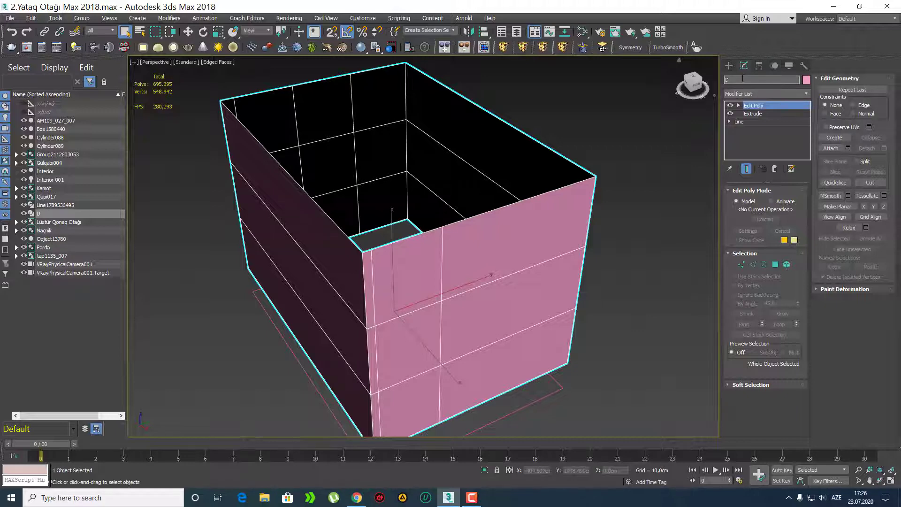
pyautogui.write('ivarlar')
pyautogui.press('Return')
# Step: In the Front view, select the upper inner row of wall vertices and set its world Z to 240 cm
pyautogui.keyDown('alt'); pyautogui.moveTo(533, 309); pyautogui.dragTo(493, 192, button='middle'); pyautogui.keyUp('alt')
pyautogui.scroll(-3, 491, 194)
pyautogui.press('f')
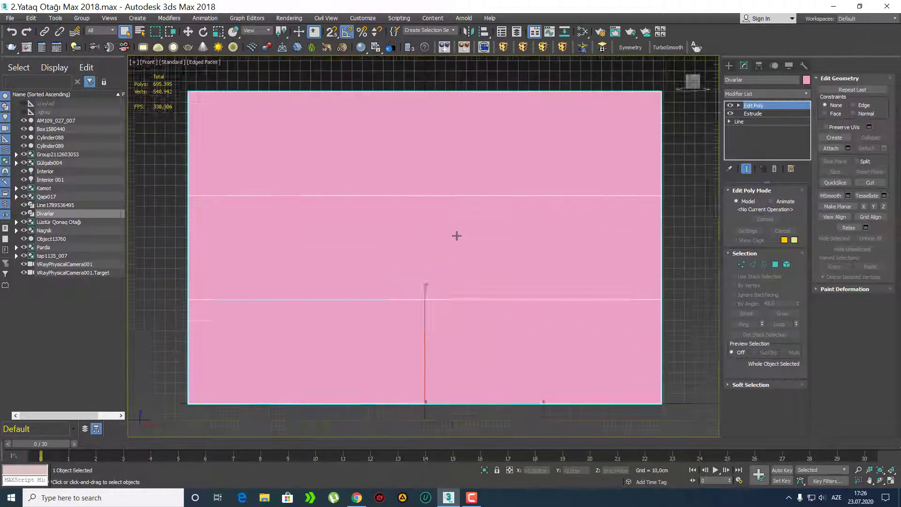
pyautogui.scroll(-3, 436, 277)
pyautogui.press('1')
pyautogui.moveTo(291, 209); pyautogui.dragTo(520, 234)
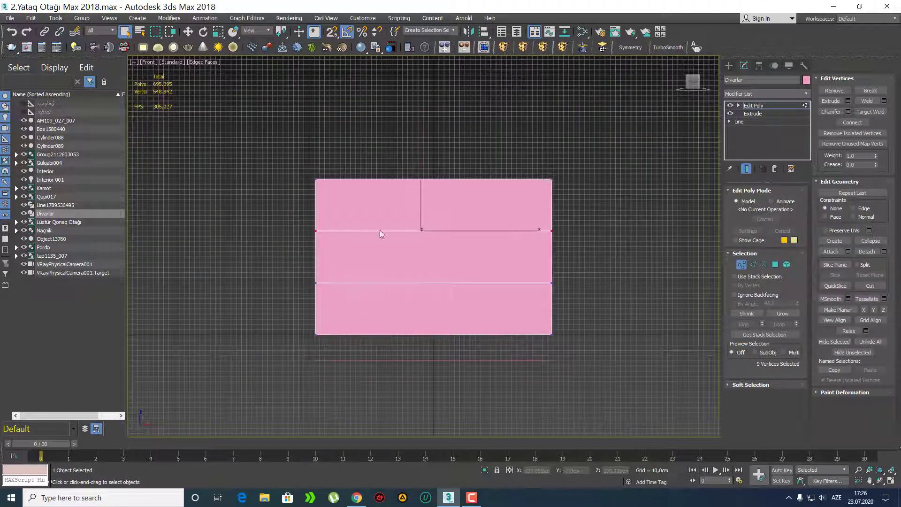
pyautogui.rightClick(188, 32)
pyautogui.moveTo(417, 250); pyautogui.dragTo(377, 252)
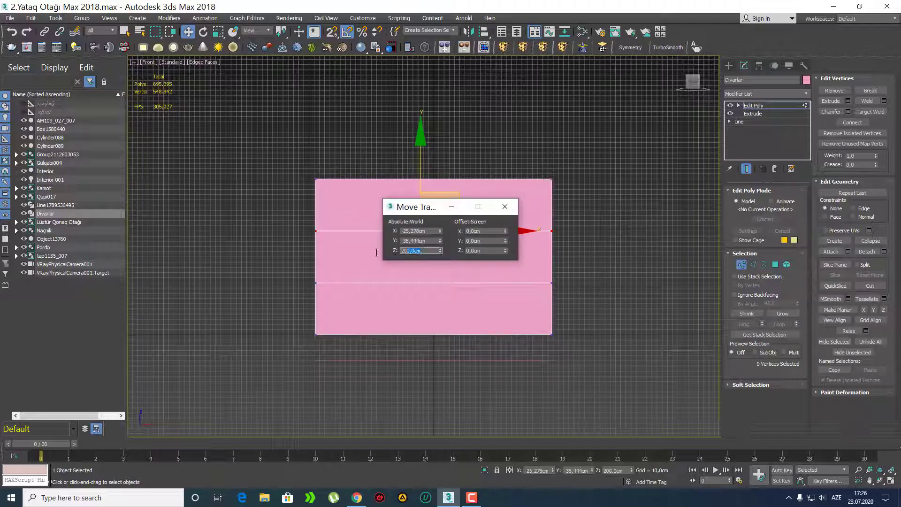
pyautogui.write('240')
pyautogui.press('Return')
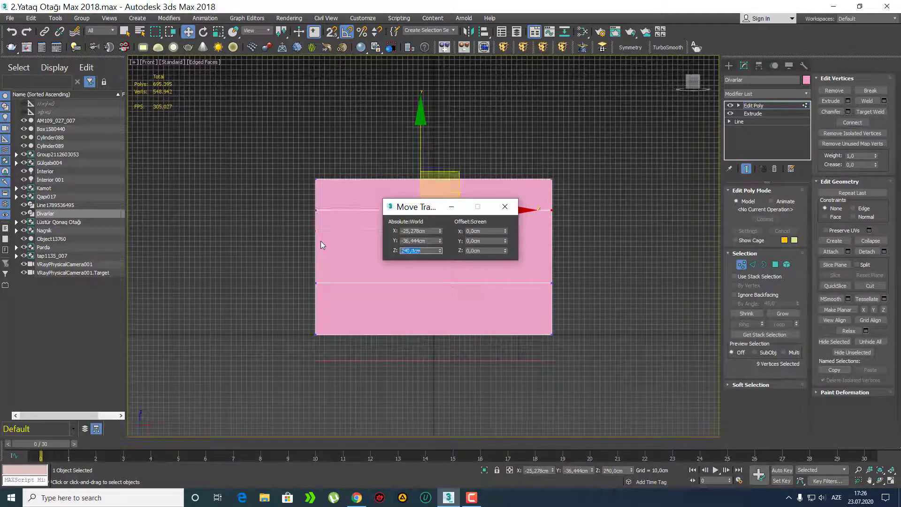
# Step: Select the lower inner row of wall vertices and set its world Z to 220 cm
pyautogui.moveTo(267, 282); pyautogui.dragTo(255, 328, button='middle')
pyautogui.moveTo(264, 315); pyautogui.dragTo(637, 336)
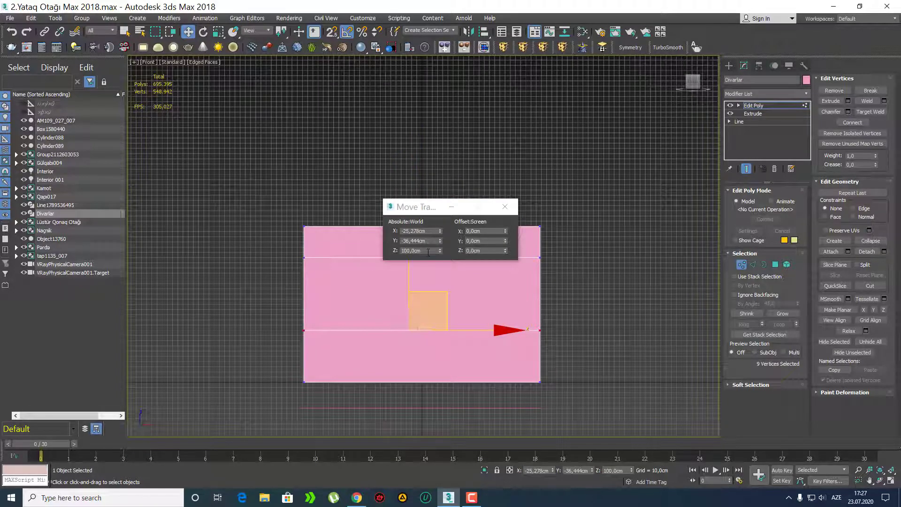
pyautogui.doubleClick(421, 251)
pyautogui.write('220')
pyautogui.press('Return')
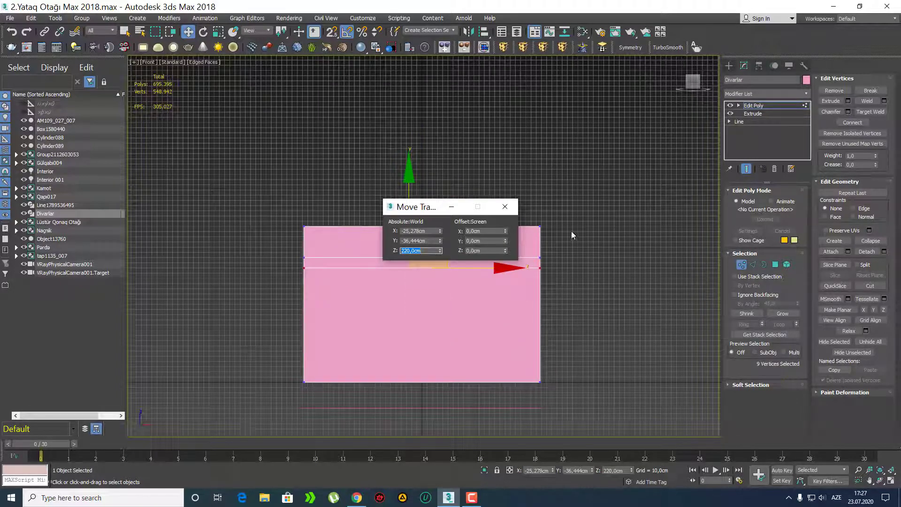
# Step: In the Front view, select the upper inner row of wall vertices and set its world Z to 260 cm
pyautogui.click(505, 206)
pyautogui.press('q')
pyautogui.scroll(5, 506, 238)
pyautogui.press('p')
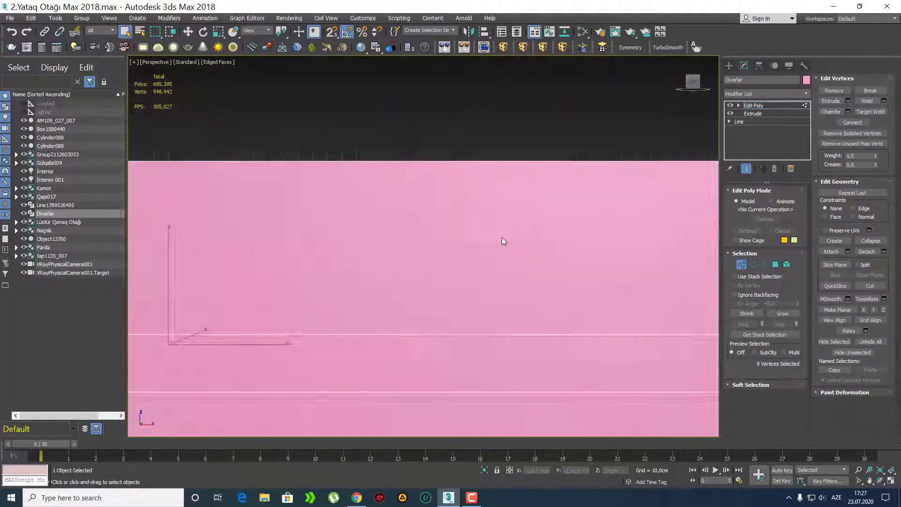
pyautogui.moveTo(502, 238); pyautogui.dragTo(399, 253, button='middle')
pyautogui.scroll(5, 442, 244)
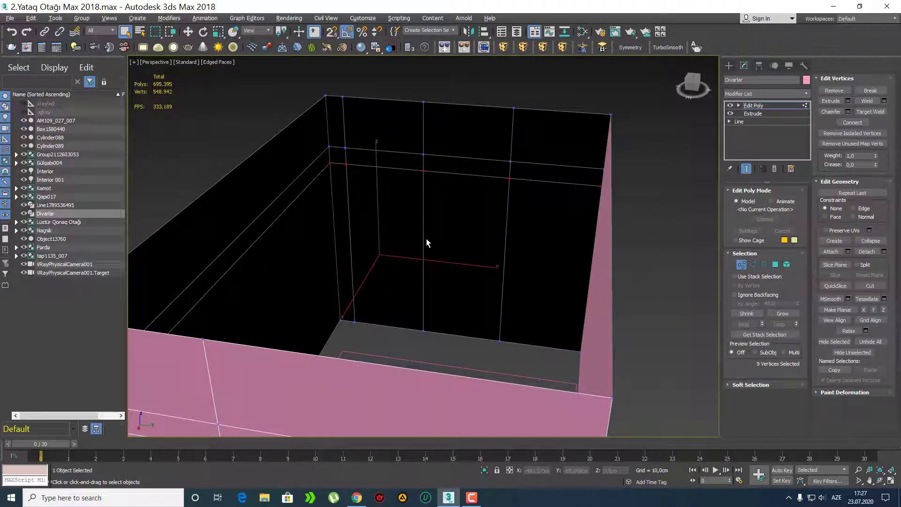
pyautogui.moveTo(426, 239)
pyautogui.keyDown('alt'); pyautogui.mouseDown(button='middle')
pyautogui.moveTo(450, 239)
pyautogui.moveTo(446, 222)
pyautogui.moveTo(459, 230)
pyautogui.moveTo(438, 233)
pyautogui.mouseUp(button='middle'); pyautogui.keyUp('alt')
pyautogui.press('z')
pyautogui.press('f')
pyautogui.press('z')
pyautogui.press('F3')
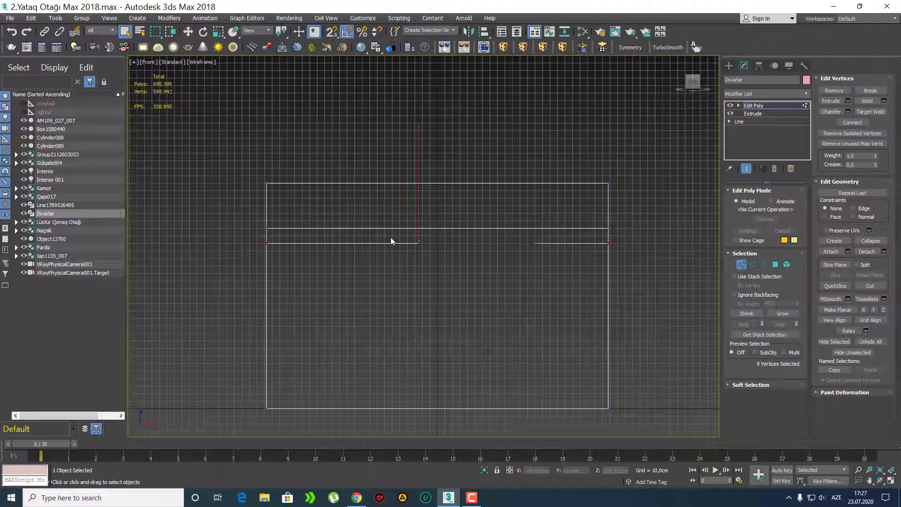
pyautogui.rightClick(188, 36)
pyautogui.write('260')
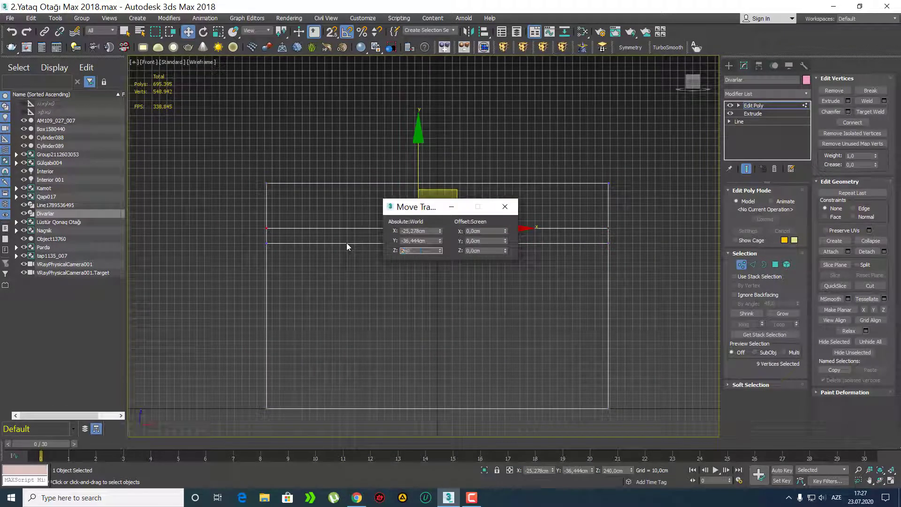
pyautogui.press('Return')
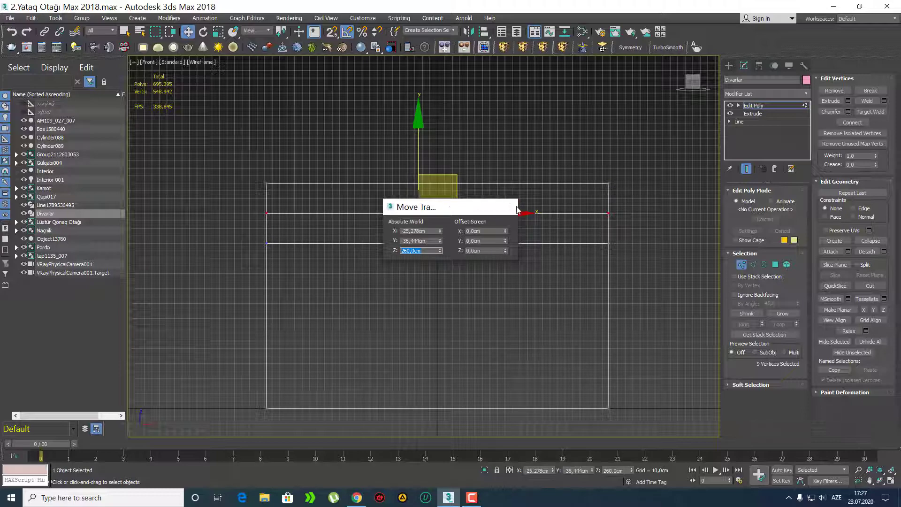
pyautogui.click(517, 207)
# Step: Examine the edge rows on the walls in the Perspective view from several angles
pyautogui.press('q')
pyautogui.moveTo(519, 227)
pyautogui.mouseDown(button='middle')
pyautogui.moveTo(519, 249)
pyautogui.moveTo(354, 281)
pyautogui.moveTo(409, 268)
pyautogui.mouseUp(button='middle')
pyautogui.press('p')
pyautogui.press('z')
pyautogui.press('F3')
pyautogui.scroll(5, 354, 280)
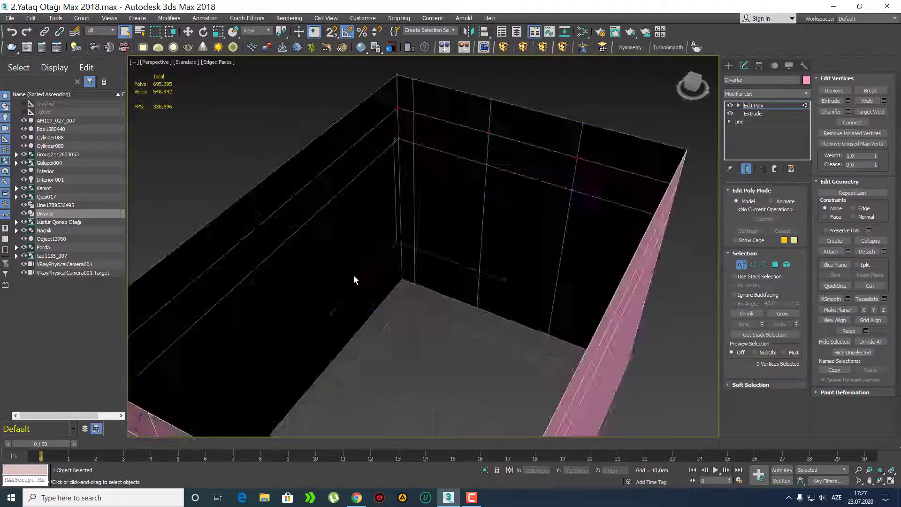
pyautogui.keyDown('alt'); pyautogui.moveTo(354, 281); pyautogui.dragTo(356, 262, button='middle'); pyautogui.keyUp('alt')
pyautogui.press('4')
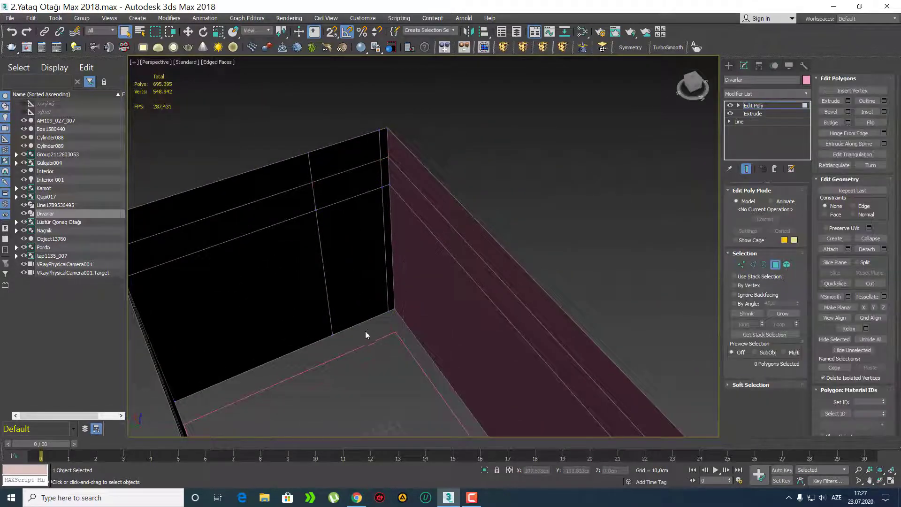
pyautogui.moveTo(357, 294); pyautogui.dragTo(365, 322)
pyautogui.moveTo(359, 316); pyautogui.dragTo(367, 249, button='middle')
pyautogui.scroll(-4, 356, 253)
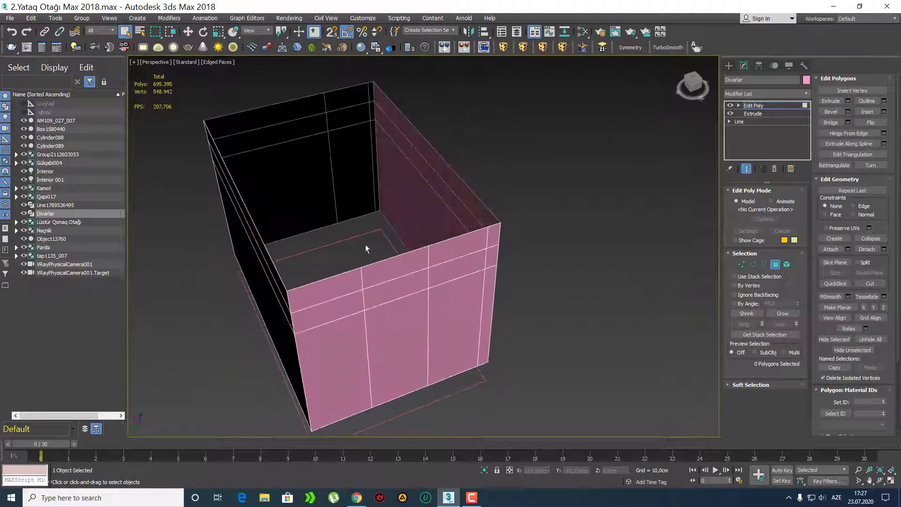
# Step: Add a Shell modifier to the walls with an Outer Amount of 20 cm and enable Straighten Corners
pyautogui.click(785, 96)
pyautogui.press('s')
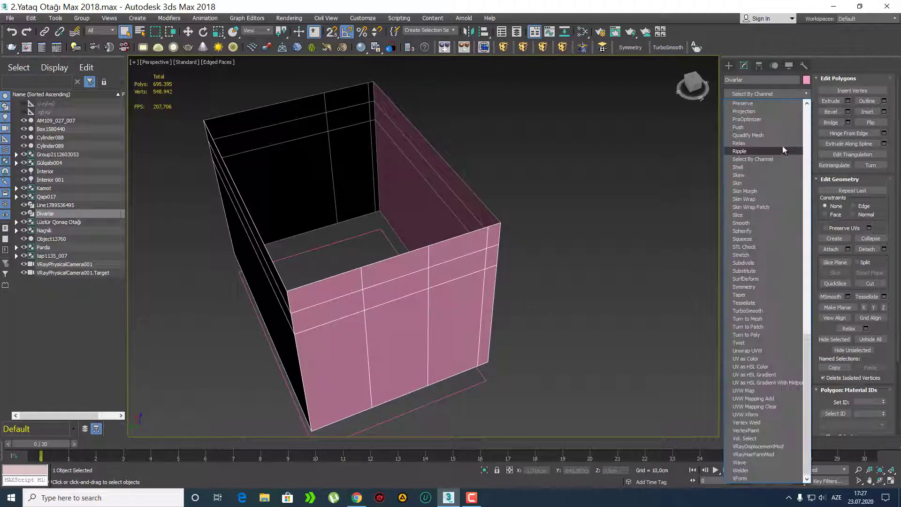
pyautogui.click(765, 168)
pyautogui.moveTo(530, 252); pyautogui.dragTo(523, 258, button='middle')
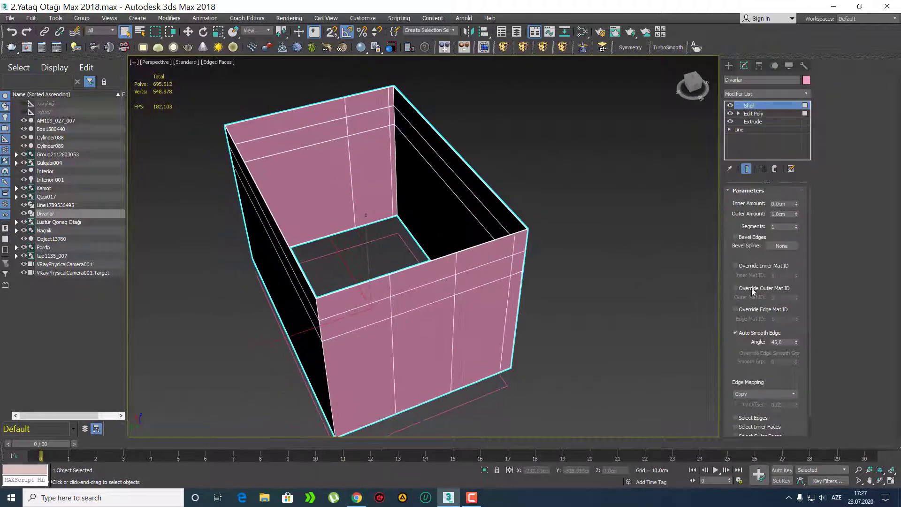
pyautogui.write('20')
pyautogui.press('Return')
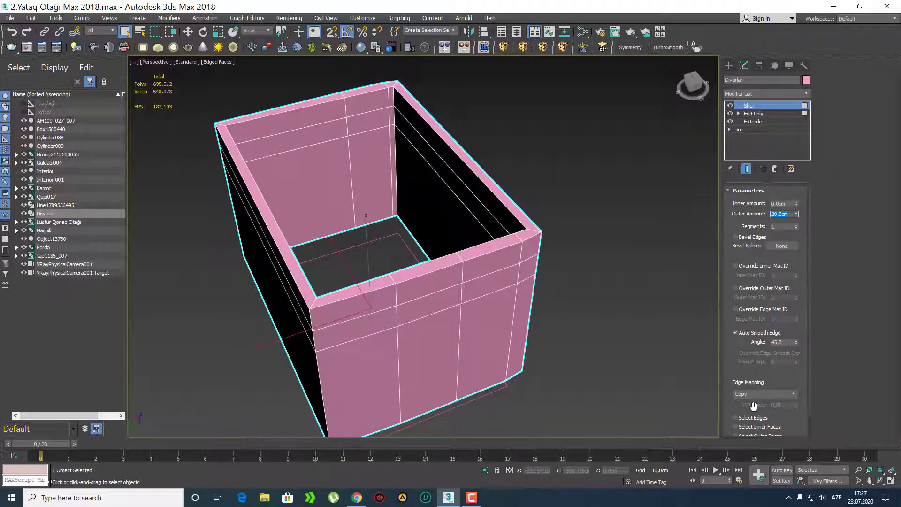
pyautogui.scroll(-2, 808, 284)
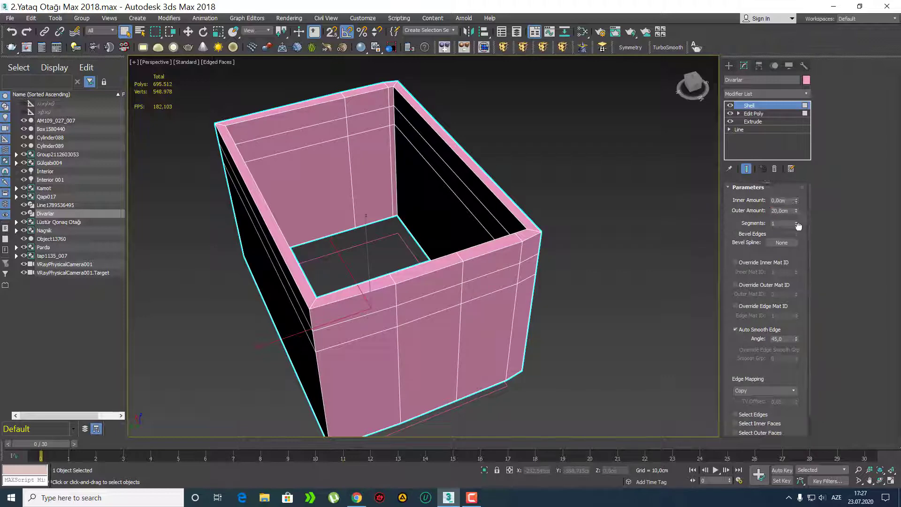
pyautogui.click(755, 424)
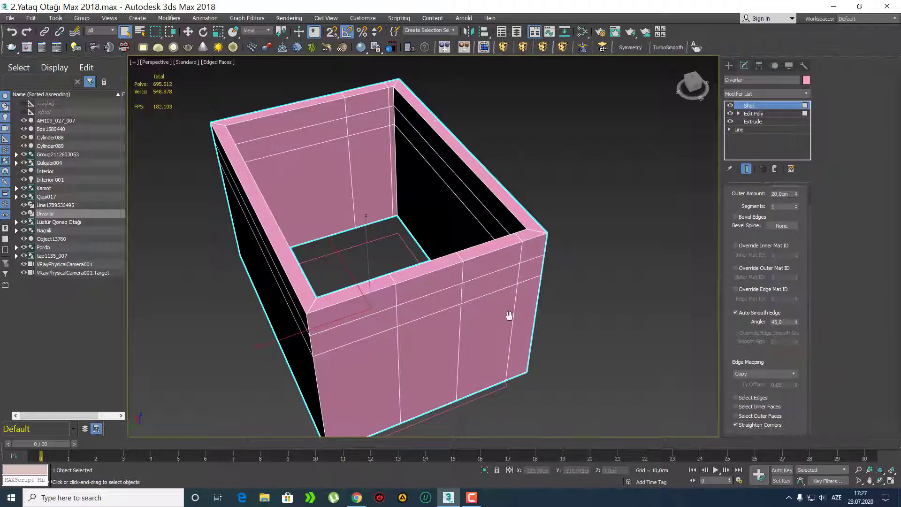
pyautogui.moveTo(509, 316); pyautogui.dragTo(535, 310, button='middle')
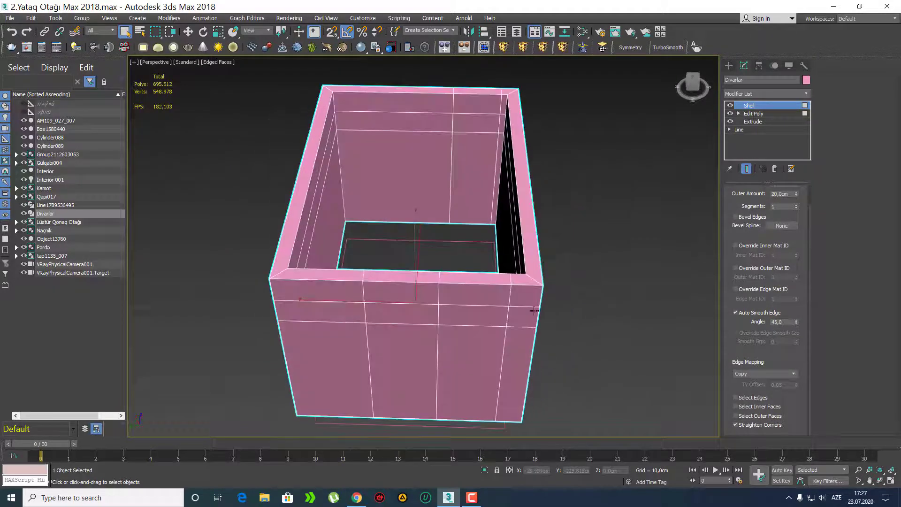
# Step: Collapse the Divarlar walls to an Editable Mesh and convert it to an Editable Poly
pyautogui.rightClick(759, 108)
pyautogui.click(753, 217)
pyautogui.rightClick(762, 106)
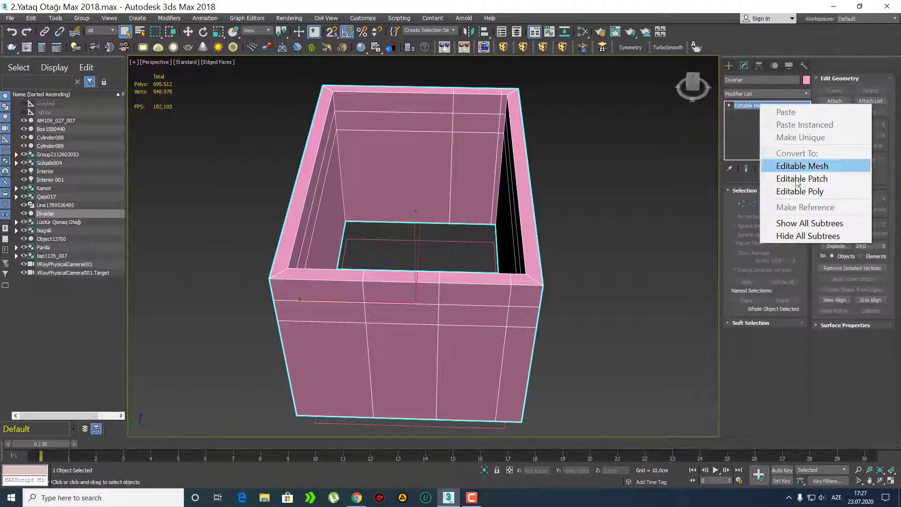
pyautogui.click(801, 192)
# Step: Delete the wall polygons below the lower edge row near the corner to cut the door opening
pyautogui.scroll(3, 475, 222)
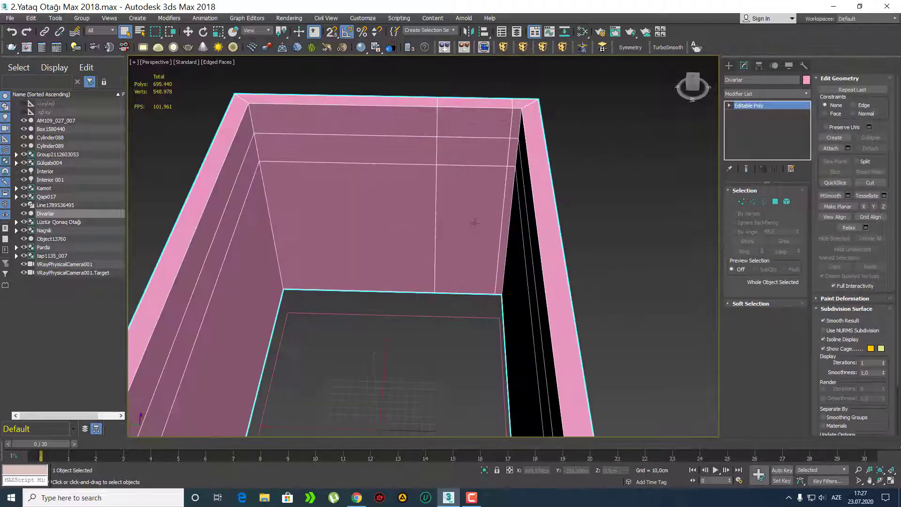
pyautogui.moveTo(468, 251); pyautogui.dragTo(481, 252, button='middle')
pyautogui.press('4')
pyautogui.click(477, 250)
pyautogui.press('Delete')
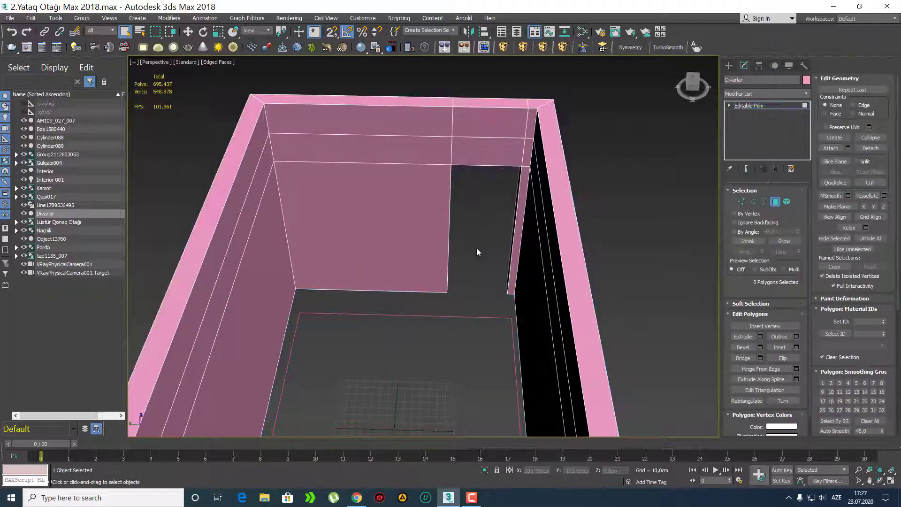
pyautogui.scroll(-3, 477, 252)
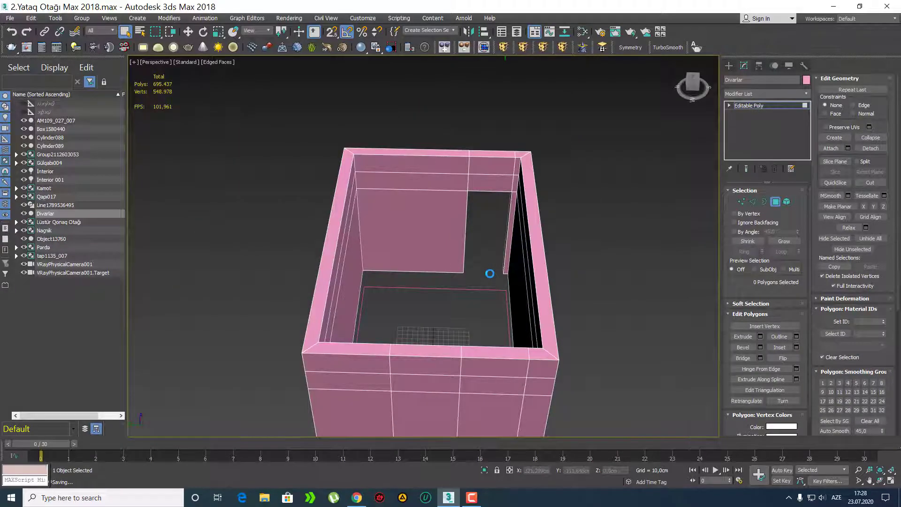
# Step: Delete the polygons below the upper edge row in the opposite short wall's two middle columns to cut the window opening
pyautogui.keyDown('alt'); pyautogui.moveTo(478, 267); pyautogui.dragTo(370, 255, button='middle'); pyautogui.keyUp('alt')
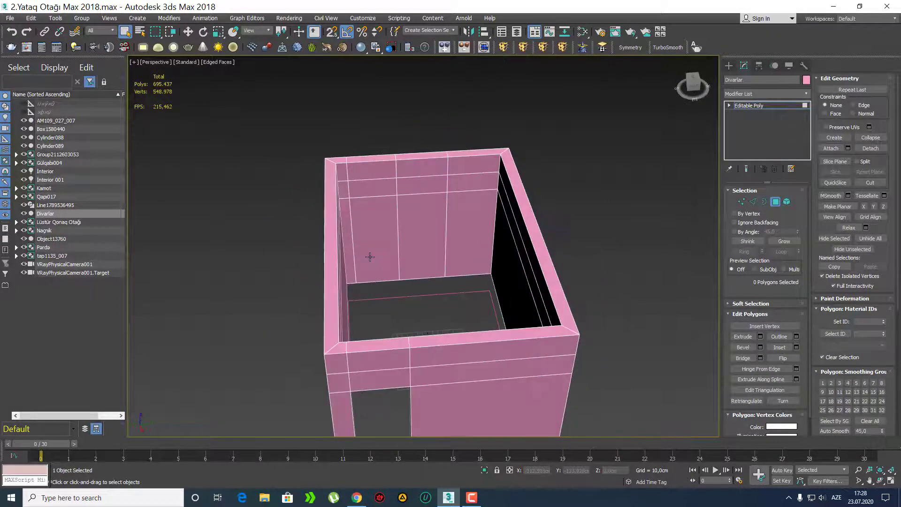
pyautogui.scroll(5, 414, 259)
pyautogui.moveTo(478, 148); pyautogui.dragTo(469, 146)
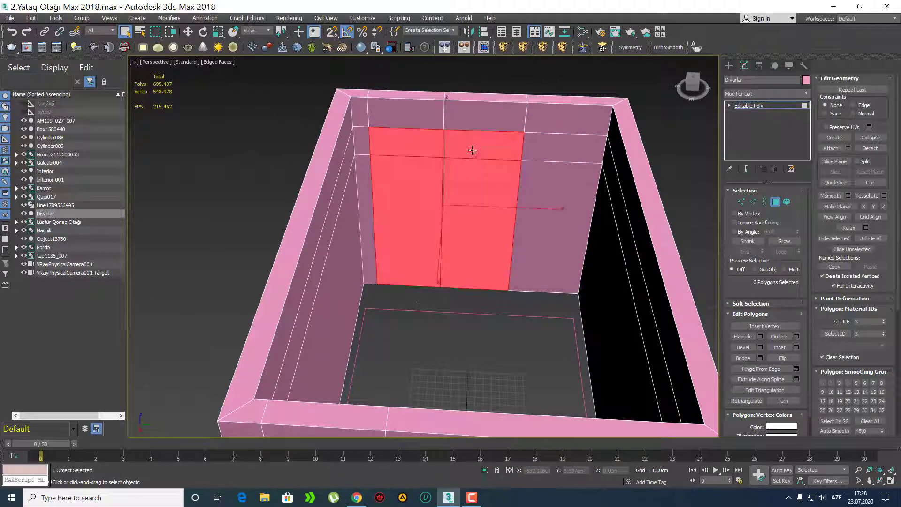
pyautogui.press('Delete')
# Step: Bridge the inner and outer top edges of the door opening to close the gap in the wall thickness
pyautogui.keyDown('alt'); pyautogui.moveTo(444, 209); pyautogui.dragTo(445, 307, button='middle'); pyautogui.keyUp('alt')
pyautogui.scroll(-4, 535, 198)
pyautogui.scroll(5, 445, 307)
pyautogui.scroll(3, 445, 308)
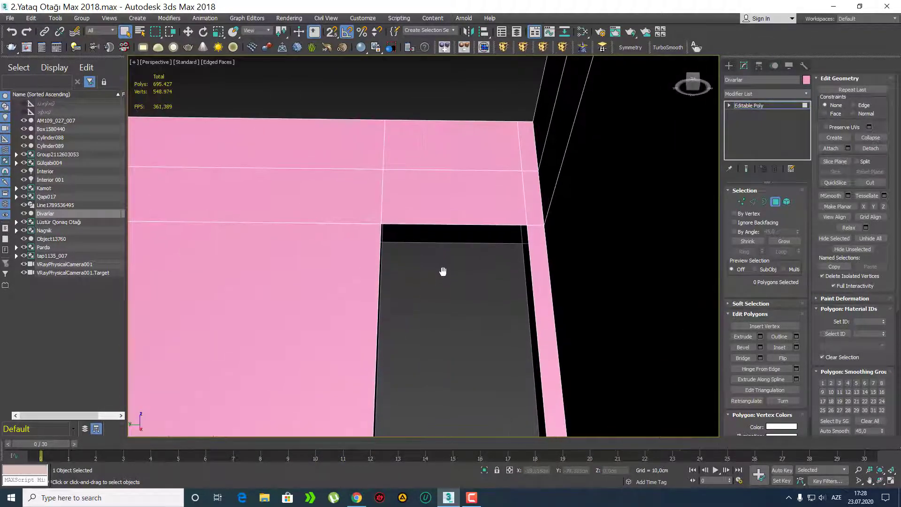
pyautogui.press('2')
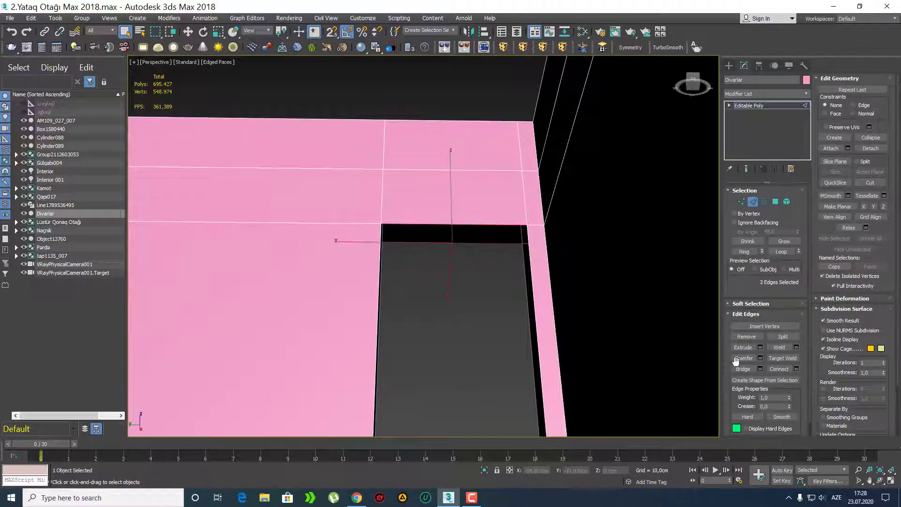
pyautogui.click(744, 370)
# Step: Bridge both pairs of inner and outer top edges of the wide window opening
pyautogui.scroll(-8, 328, 232)
pyautogui.scroll(4, 280, 283)
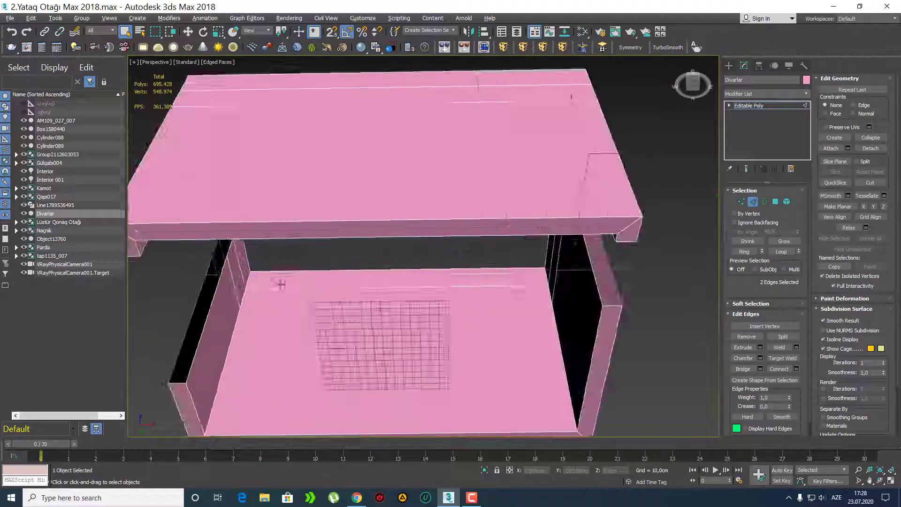
pyautogui.keyDown('alt'); pyautogui.moveTo(280, 284); pyautogui.dragTo(424, 303, button='middle'); pyautogui.keyUp('alt')
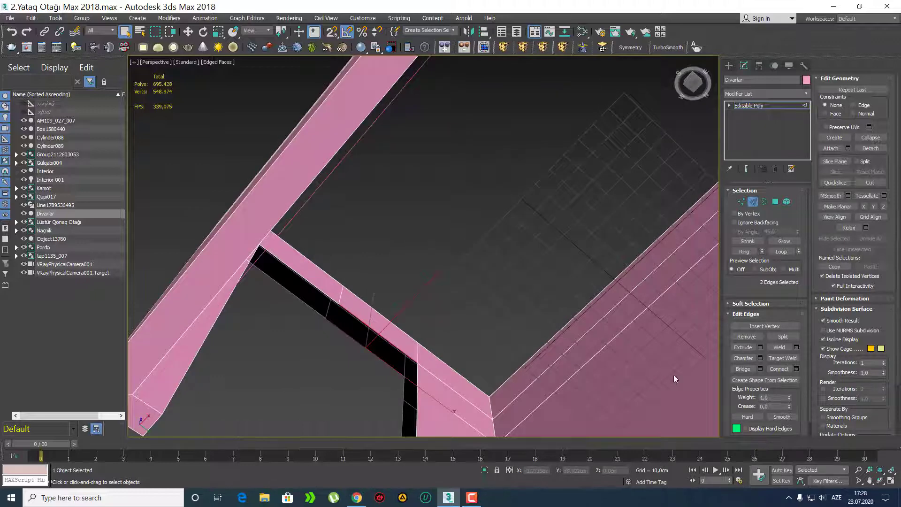
pyautogui.click(738, 370)
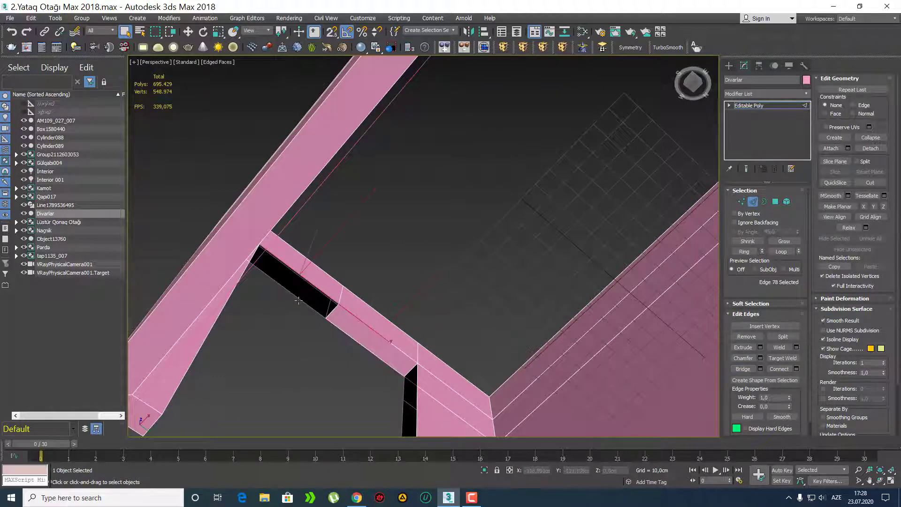
pyautogui.click(739, 369)
# Step: Cap the remaining open borders at the sides of the door and window openings and leave sub-object editing
pyautogui.scroll(-6, 463, 338)
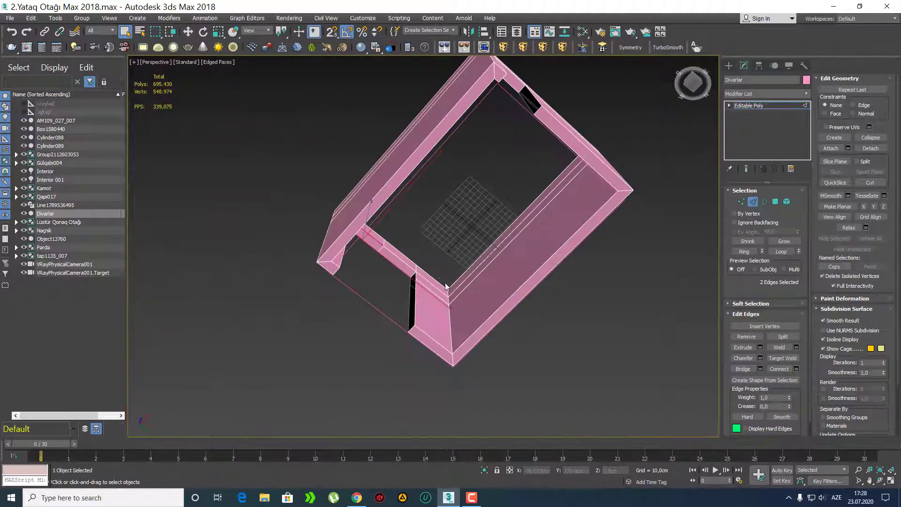
pyautogui.keyDown('alt'); pyautogui.moveTo(463, 338); pyautogui.dragTo(475, 246, button='middle'); pyautogui.keyUp('alt')
pyautogui.press('3')
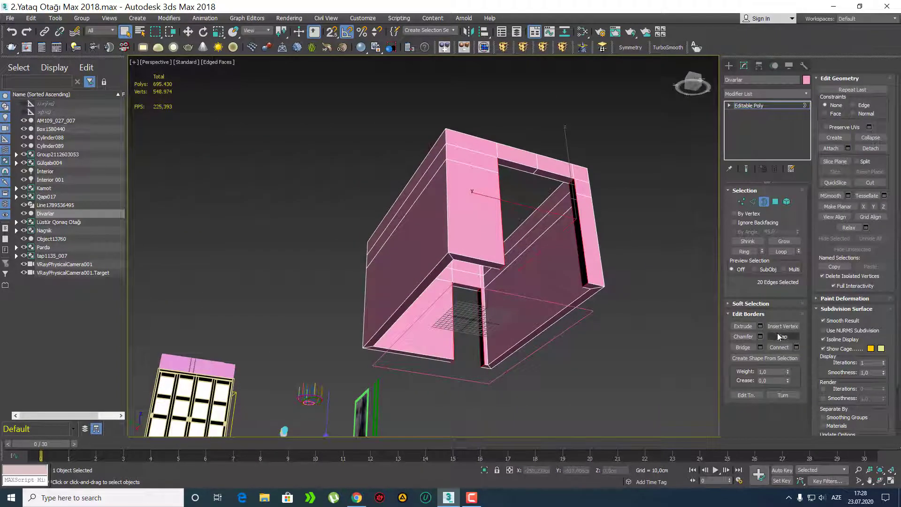
pyautogui.keyDown('alt'); pyautogui.moveTo(484, 305); pyautogui.dragTo(547, 269, button='middle'); pyautogui.keyUp('alt')
pyautogui.scroll(3, 548, 269)
pyautogui.click(728, 66)
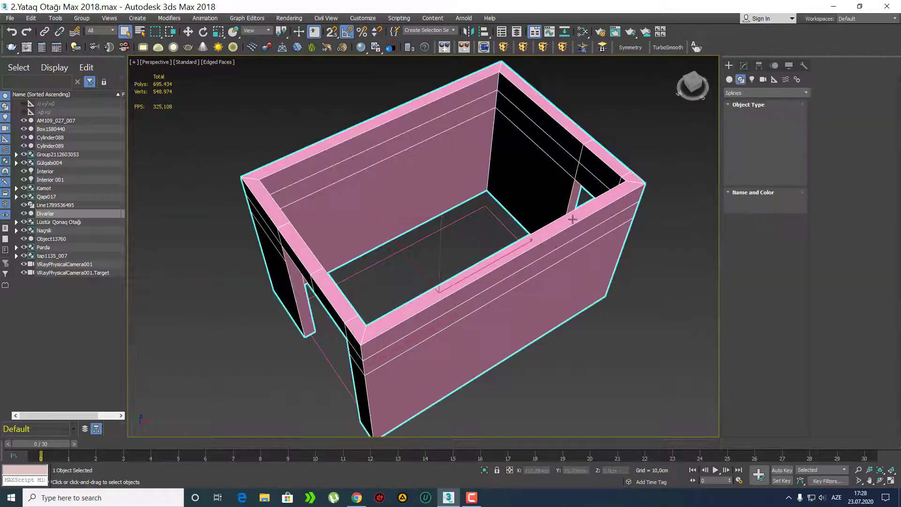
# Step: Select the Parda curtain group together with the AM109_027_007 object beside it
pyautogui.keyDown('alt'); pyautogui.moveTo(507, 235); pyautogui.dragTo(485, 255, button='middle'); pyautogui.keyUp('alt')
pyautogui.scroll(3, 474, 251)
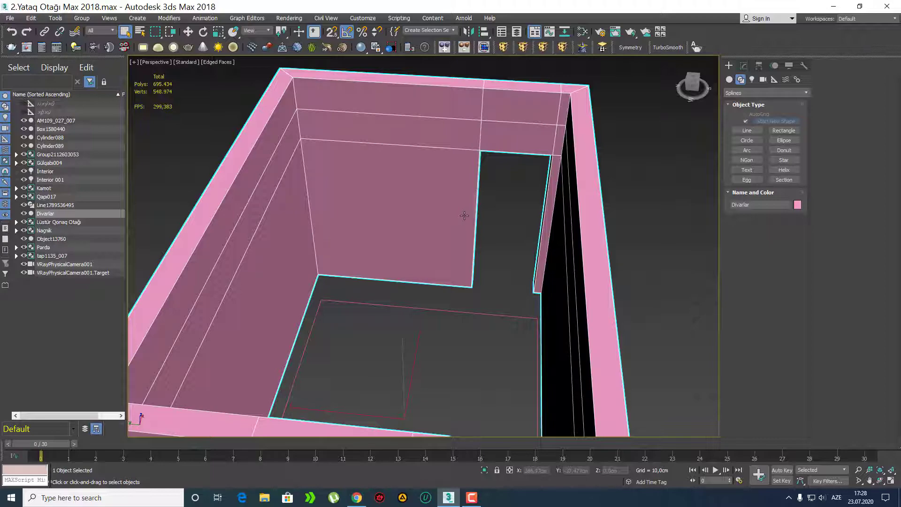
pyautogui.keyDown('alt'); pyautogui.moveTo(460, 226); pyautogui.dragTo(340, 109, button='middle'); pyautogui.keyUp('alt')
pyautogui.scroll(-7, 333, 250)
pyautogui.scroll(3, 492, 225)
pyautogui.moveTo(491, 225); pyautogui.dragTo(475, 233, button='middle')
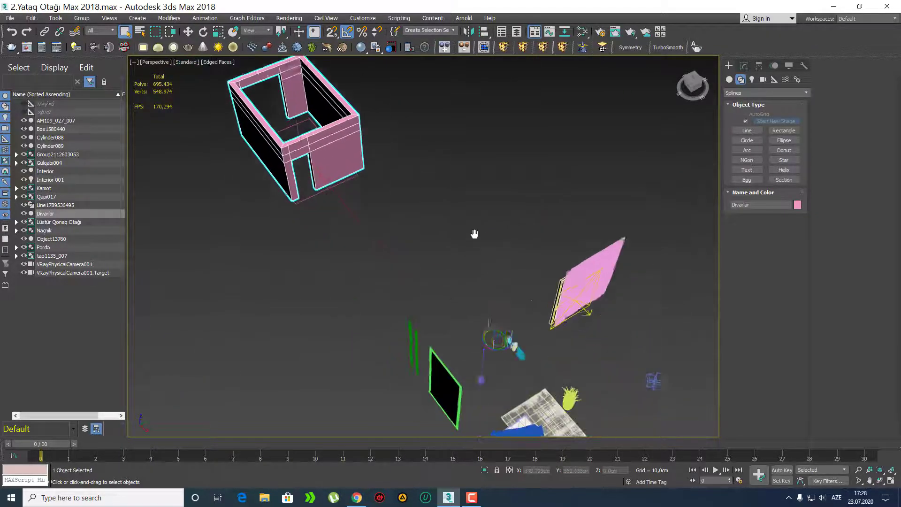
pyautogui.scroll(3, 539, 258)
pyautogui.click(597, 251)
pyautogui.keyDown('alt'); pyautogui.moveTo(596, 251); pyautogui.dragTo(543, 268, button='middle'); pyautogui.keyUp('alt')
pyautogui.click(577, 248)
pyautogui.click(475, 217)
pyautogui.scroll(-5, 467, 238)
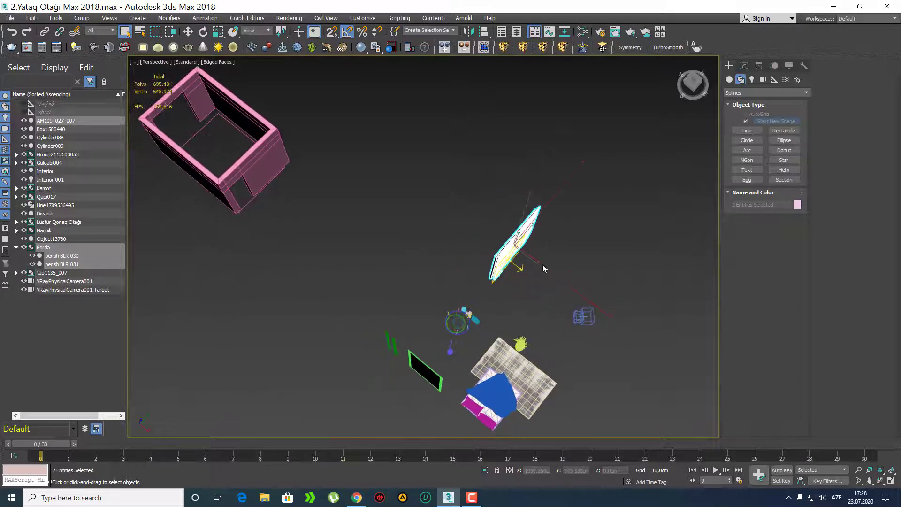
pyautogui.press('w')
pyautogui.keyDown('alt'); pyautogui.moveTo(480, 235); pyautogui.dragTo(599, 271, button='middle'); pyautogui.keyUp('alt')
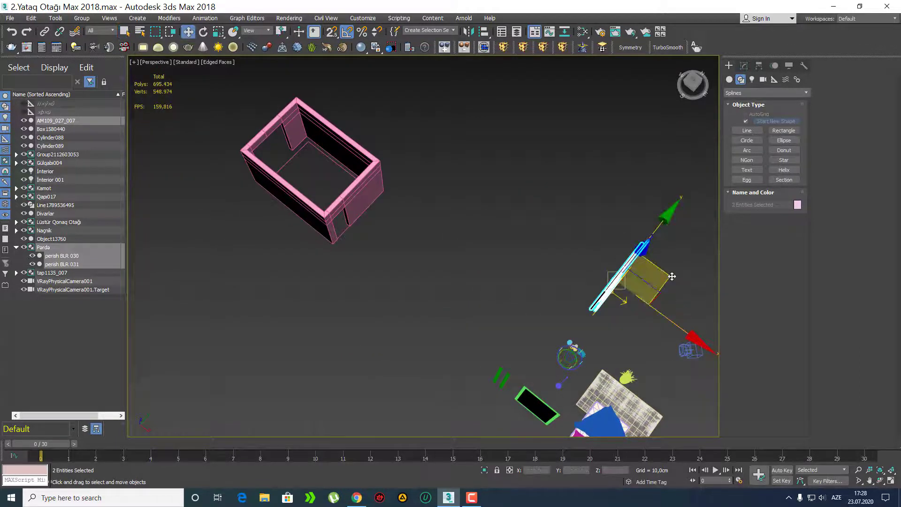
pyautogui.moveTo(672, 277); pyautogui.dragTo(471, 218)
pyautogui.rightClick(471, 219)
pyautogui.hotkey('shift', 'z')
# Step: Add the Interior 001 light to the curtain selection and move the set into the room near the window opening
pyautogui.press('q')
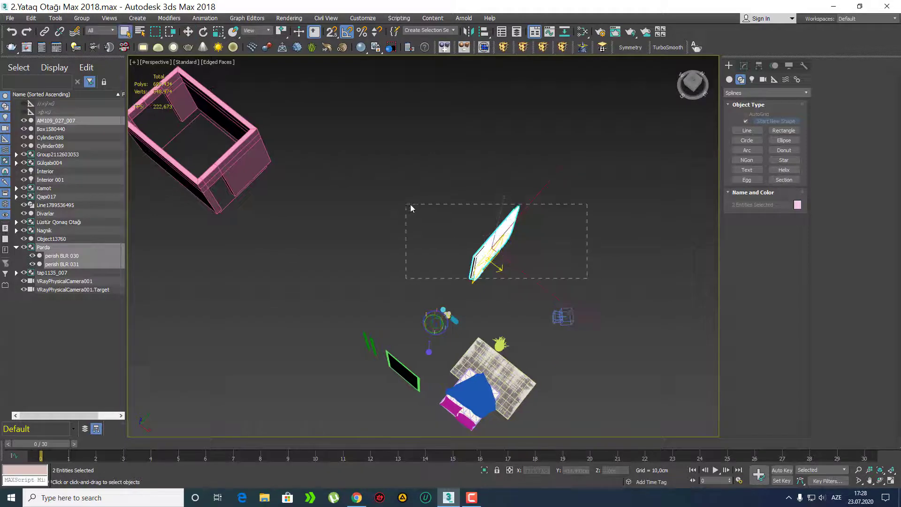
pyautogui.click(446, 214)
pyautogui.click(512, 241)
pyautogui.press('w')
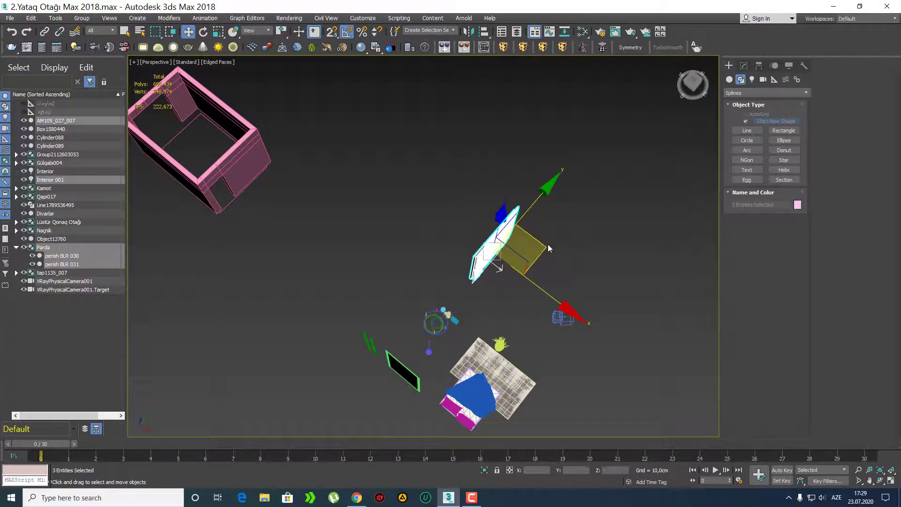
pyautogui.moveTo(507, 252); pyautogui.dragTo(264, 155)
pyautogui.press('z')
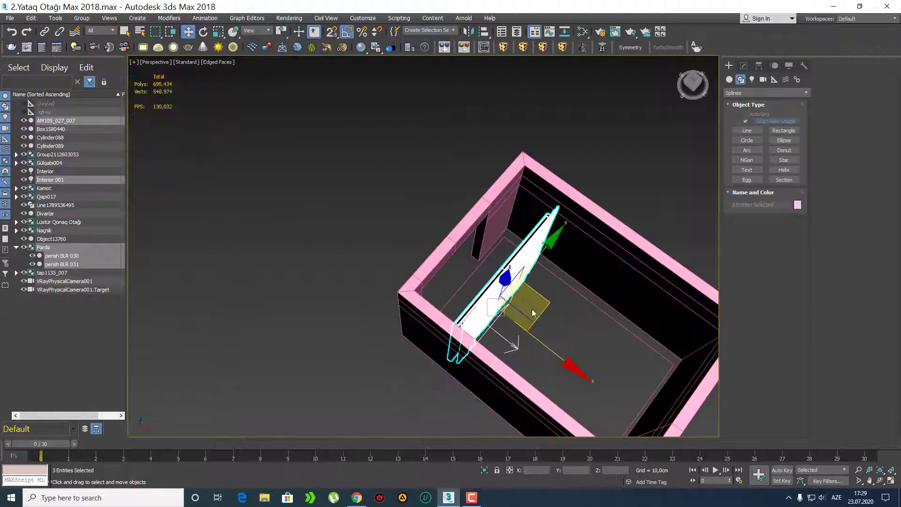
# Step: Move the curtain set, window frame and light along X in the top view until the frame sits within the window wall's thickness
pyautogui.press('t')
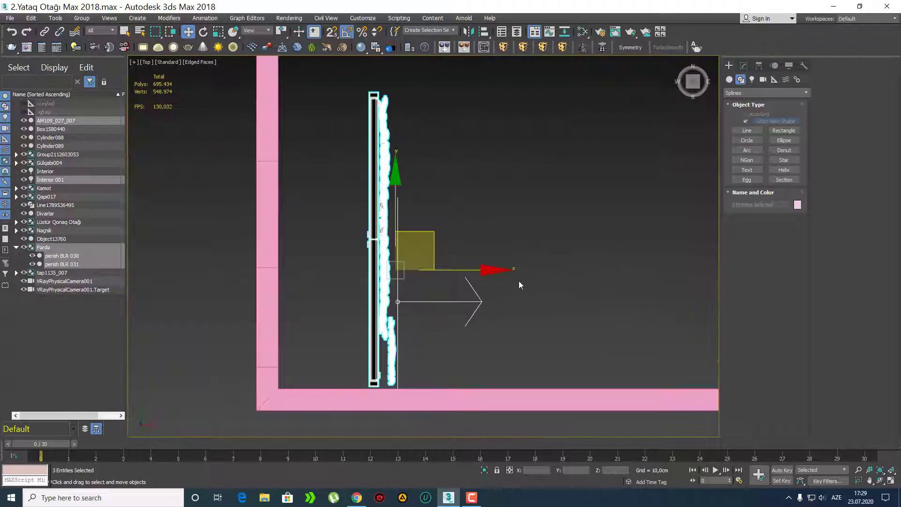
pyautogui.press('z')
pyautogui.moveTo(669, 258); pyautogui.dragTo(457, 263)
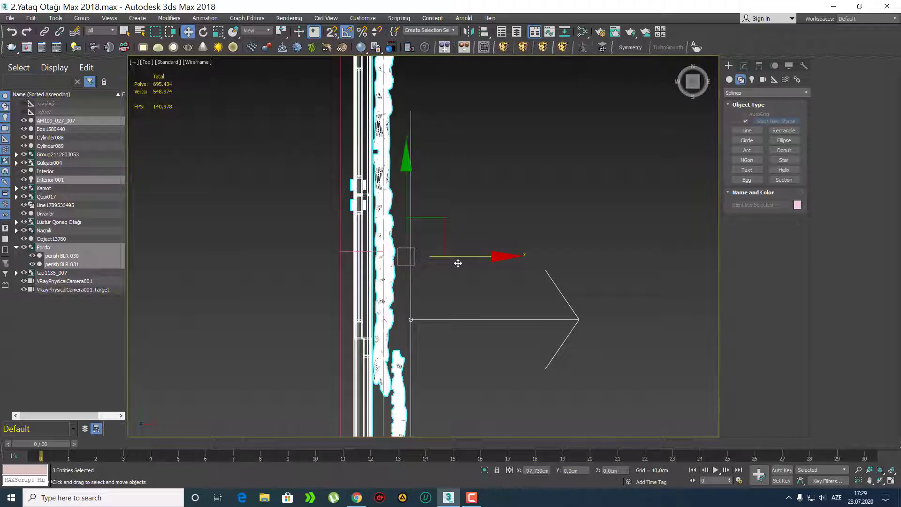
pyautogui.moveTo(458, 263); pyautogui.dragTo(473, 269)
pyautogui.press('z')
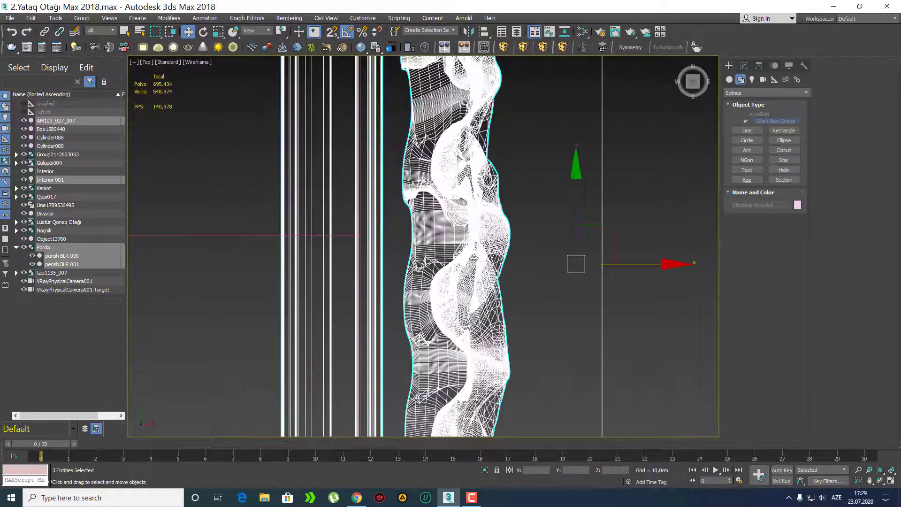
pyautogui.moveTo(641, 265); pyautogui.dragTo(646, 265)
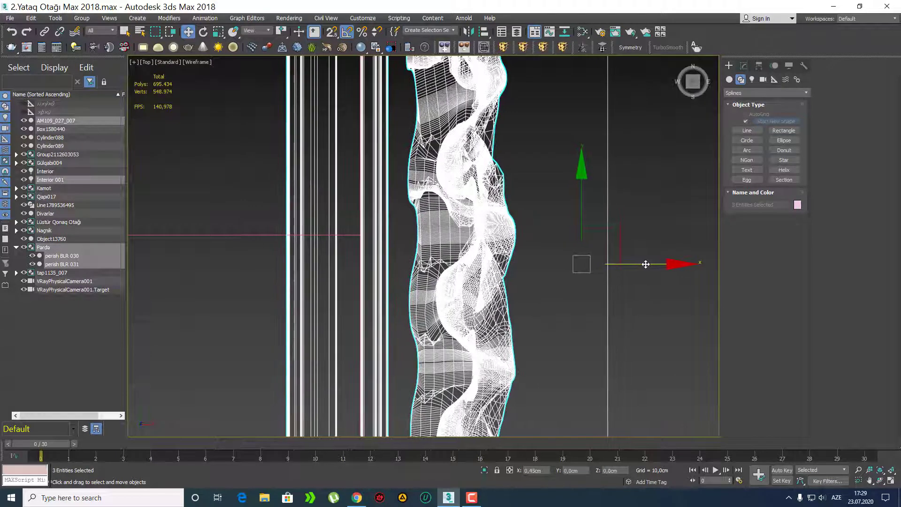
pyautogui.scroll(-5, 519, 279)
pyautogui.press('p')
pyautogui.press('F3')
# Step: Hide the Parda curtain group and the Interior 001 light in front of the window
pyautogui.keyDown('alt'); pyautogui.moveTo(470, 305); pyautogui.dragTo(378, 230, button='middle'); pyautogui.keyUp('alt')
pyautogui.click(554, 223)
pyautogui.click(386, 187)
pyautogui.scroll(3, 376, 215)
pyautogui.rightClick(379, 229)
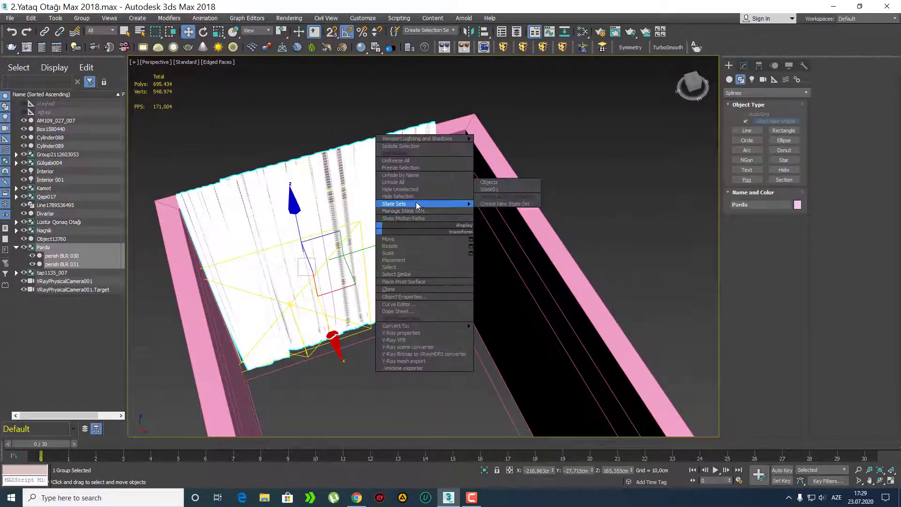
pyautogui.click(418, 197)
pyautogui.keyDown('alt'); pyautogui.moveTo(417, 197); pyautogui.dragTo(384, 293, button='middle'); pyautogui.keyUp('alt')
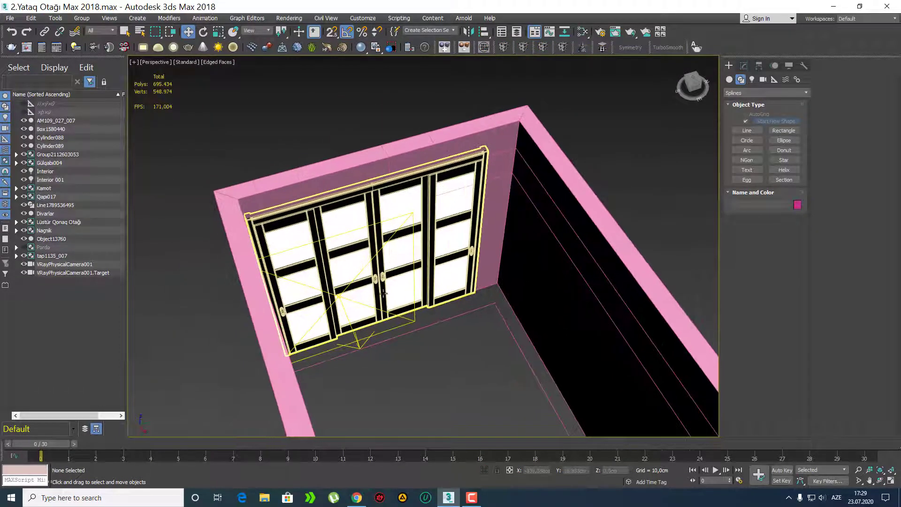
pyautogui.click(397, 326)
pyautogui.rightClick(397, 325)
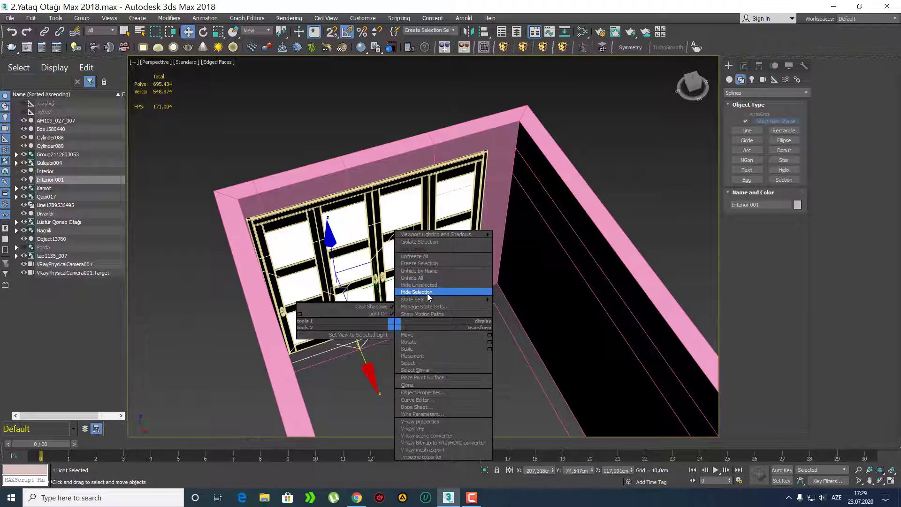
pyautogui.click(428, 296)
# Step: Slide the AM109_027_007 window frame along Y to line it up with the side edge of the wall opening
pyautogui.keyDown('alt'); pyautogui.moveTo(428, 295); pyautogui.dragTo(410, 242, button='middle'); pyautogui.keyUp('alt')
pyautogui.click(416, 244)
pyautogui.scroll(5, 400, 239)
pyautogui.moveTo(467, 253)
pyautogui.mouseDown()
pyautogui.moveTo(501, 257)
pyautogui.moveTo(484, 259)
pyautogui.mouseUp()
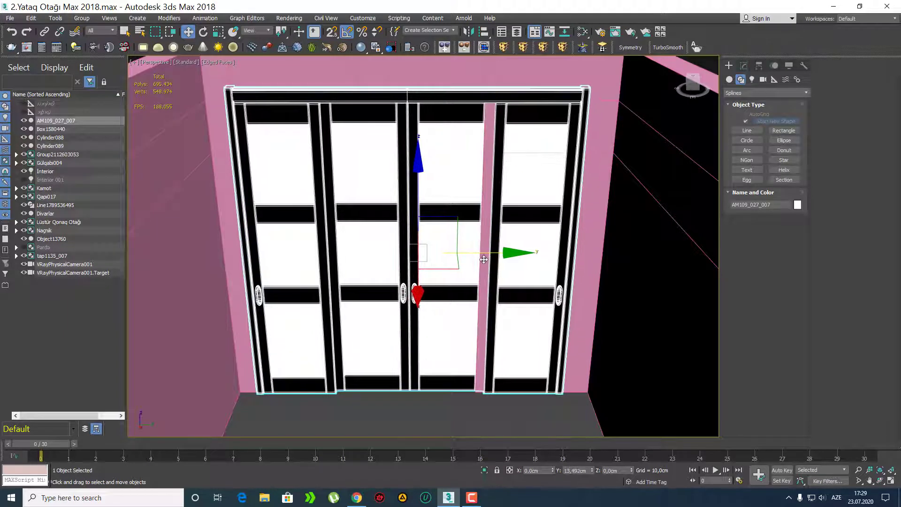
pyautogui.scroll(-5, 441, 281)
pyautogui.scroll(5, 441, 282)
pyautogui.moveTo(441, 282); pyautogui.dragTo(449, 280, button='middle')
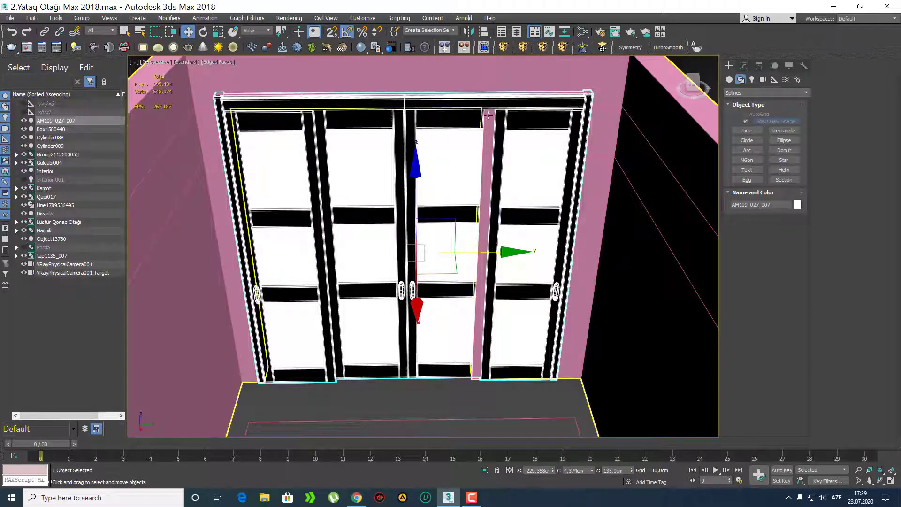
pyautogui.moveTo(445, 197); pyautogui.dragTo(419, 202, button='middle')
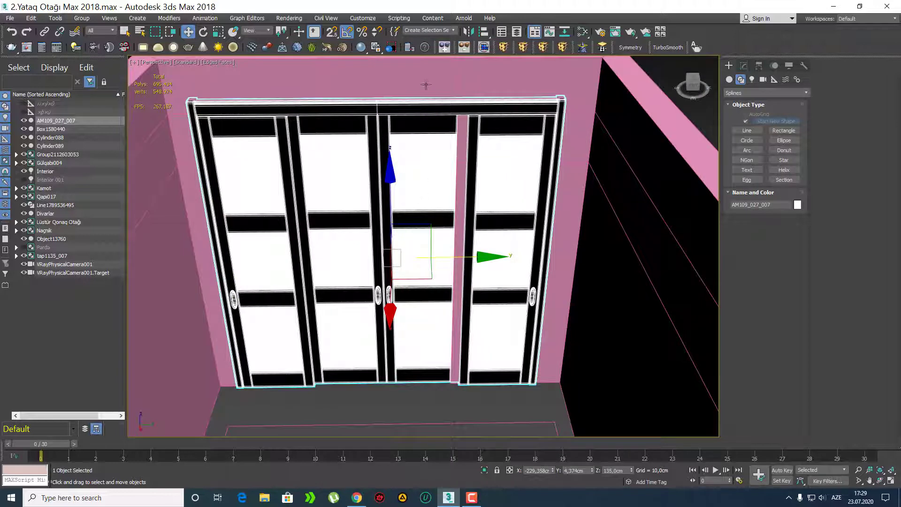
pyautogui.click(504, 47)
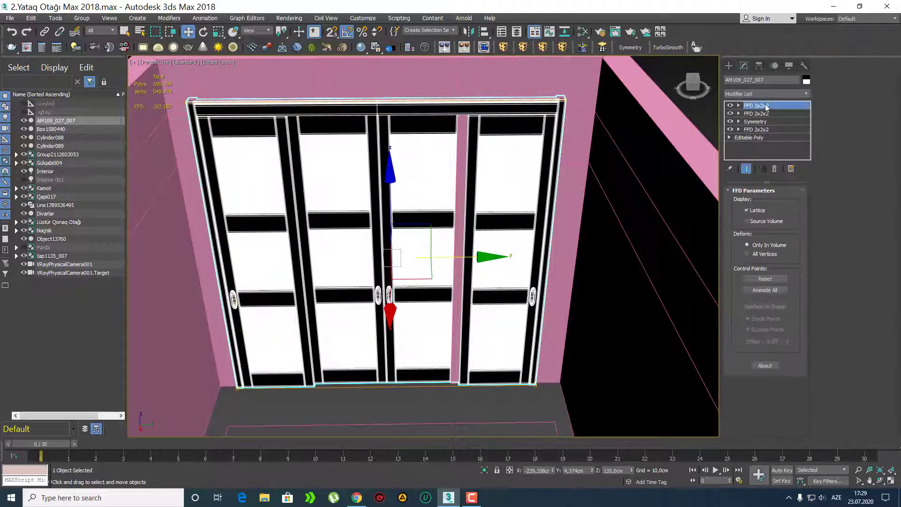
pyautogui.click(766, 106)
pyautogui.scroll(-4, 482, 211)
pyautogui.moveTo(481, 211); pyautogui.dragTo(444, 219, button='middle')
pyautogui.hotkey('ctrl', 'a')
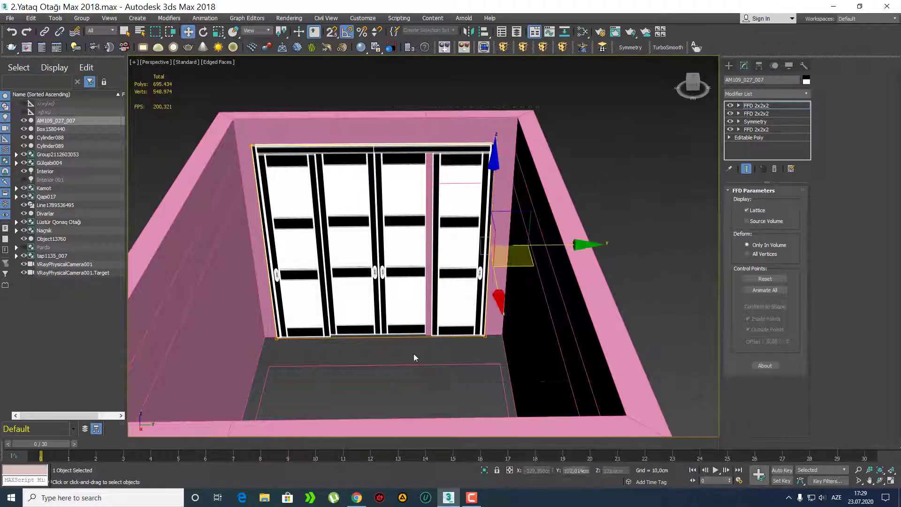
pyautogui.scroll(3, 457, 265)
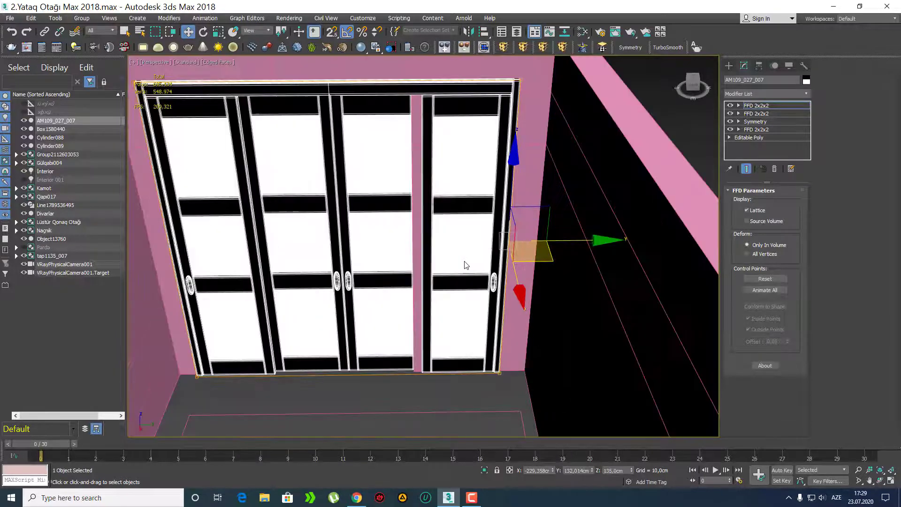
pyautogui.rightClick(760, 108)
pyautogui.click(776, 125)
# Step: Add a flipped Symmetry modifier on X to the window frame and shift its mirror plane along Y until two panels remain
pyautogui.click(631, 48)
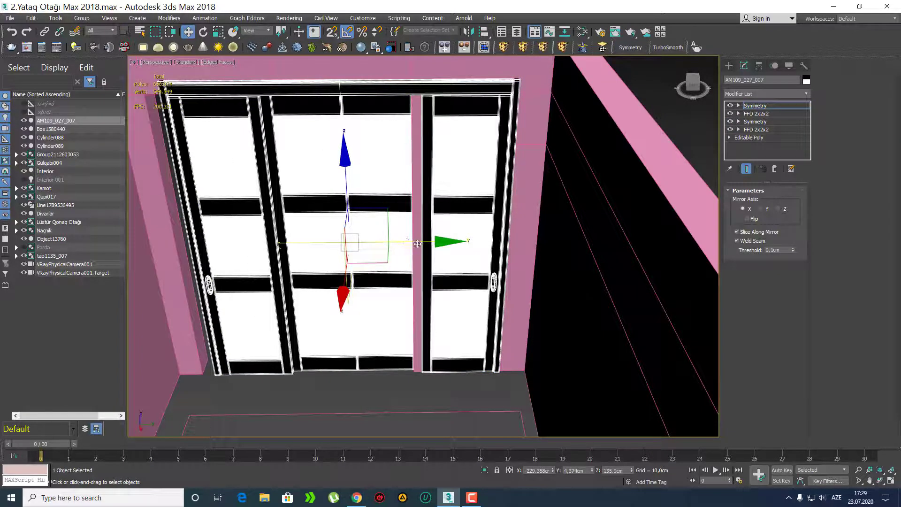
pyautogui.click(755, 220)
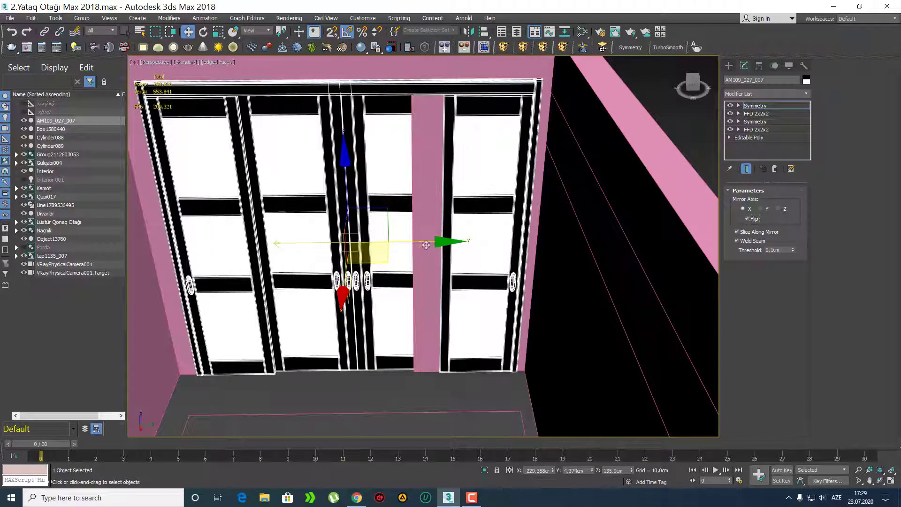
pyautogui.moveTo(426, 244); pyautogui.dragTo(371, 248)
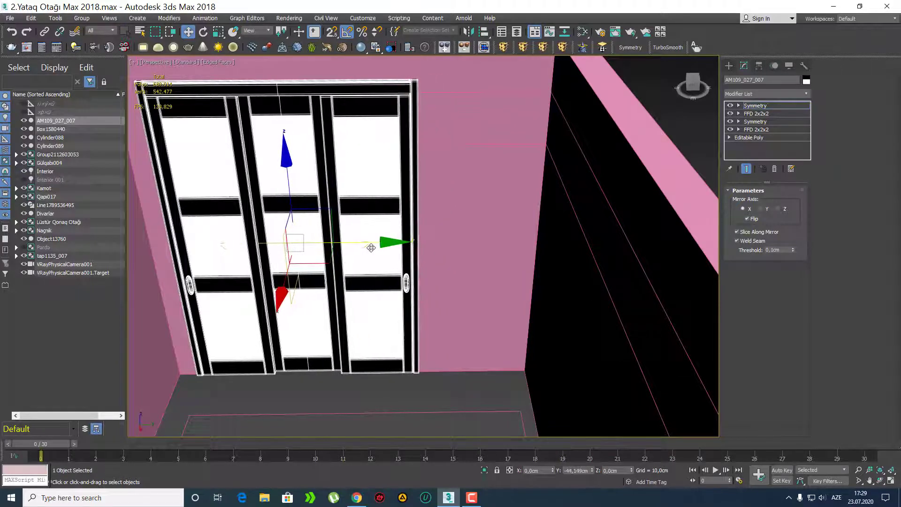
pyautogui.moveTo(343, 260); pyautogui.dragTo(446, 270, button='middle')
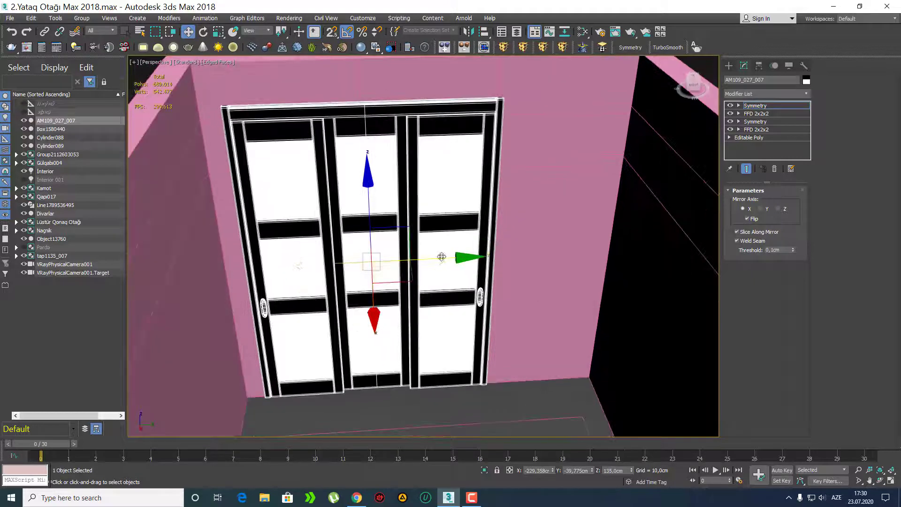
pyautogui.moveTo(441, 257); pyautogui.dragTo(405, 263)
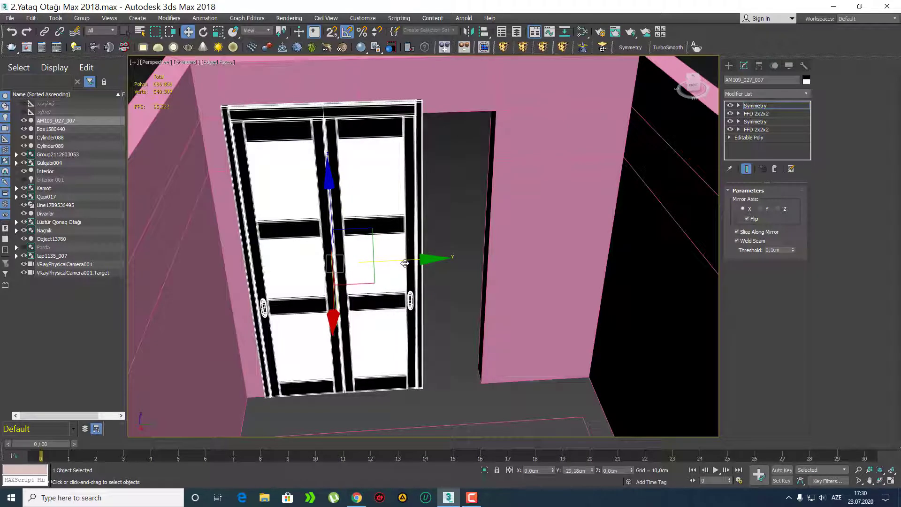
pyautogui.keyDown('alt'); pyautogui.moveTo(403, 299); pyautogui.dragTo(393, 294, button='middle'); pyautogui.keyUp('alt')
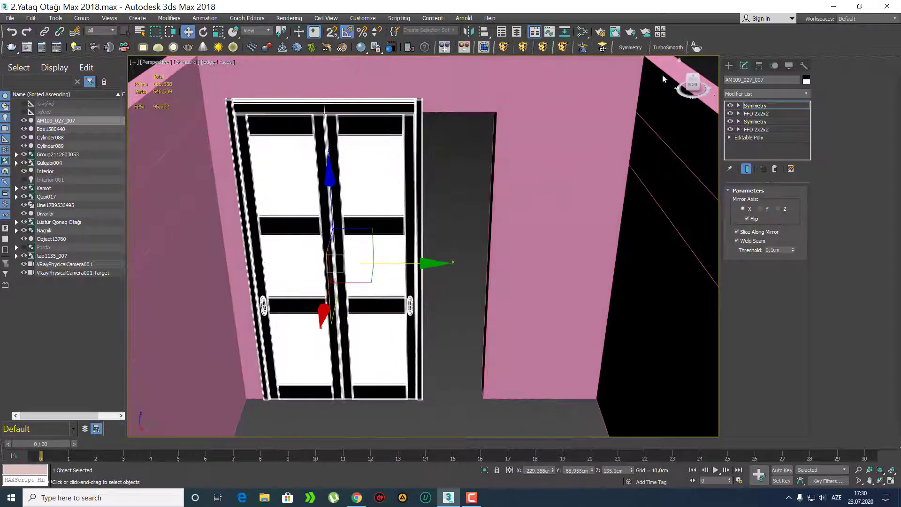
# Step: Apply an FFD 2x2x2 modifier to the two-panel frame and stretch its side control points about 58 cm along Y to cover the opening
pyautogui.click(504, 47)
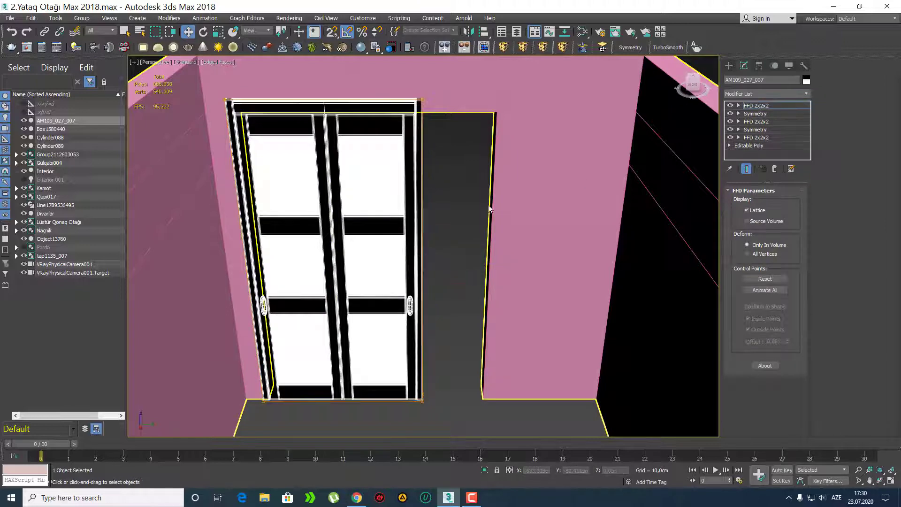
pyautogui.scroll(-5, 385, 208)
pyautogui.scroll(5, 404, 230)
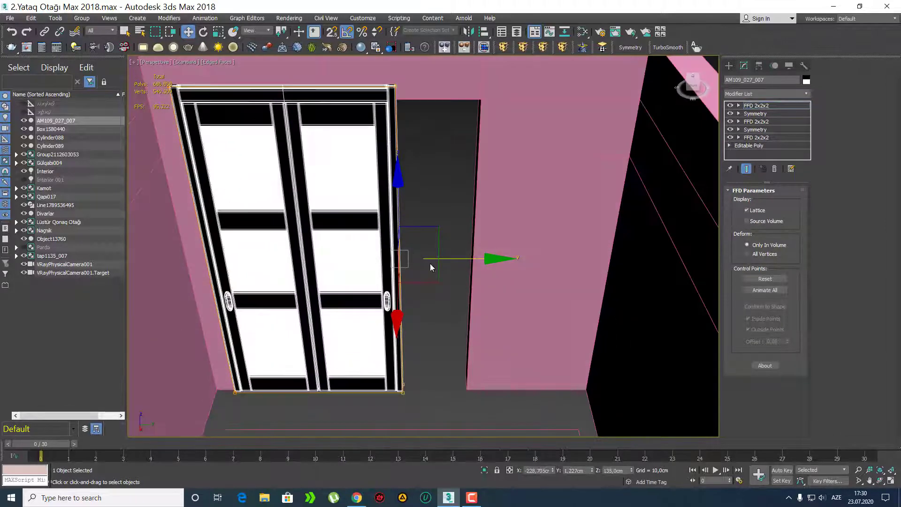
pyautogui.moveTo(465, 259); pyautogui.dragTo(544, 275)
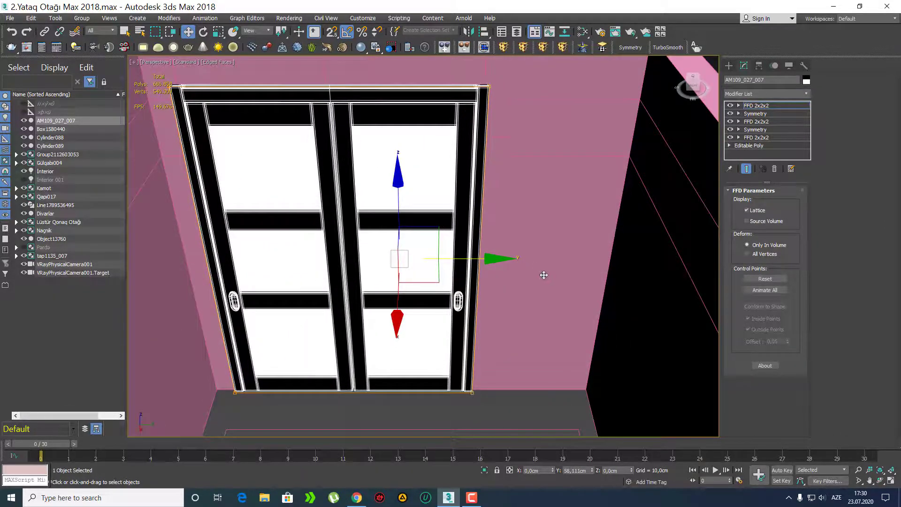
pyautogui.scroll(-5, 544, 275)
pyautogui.keyDown('alt'); pyautogui.moveTo(544, 275); pyautogui.dragTo(485, 289, button='middle'); pyautogui.keyUp('alt')
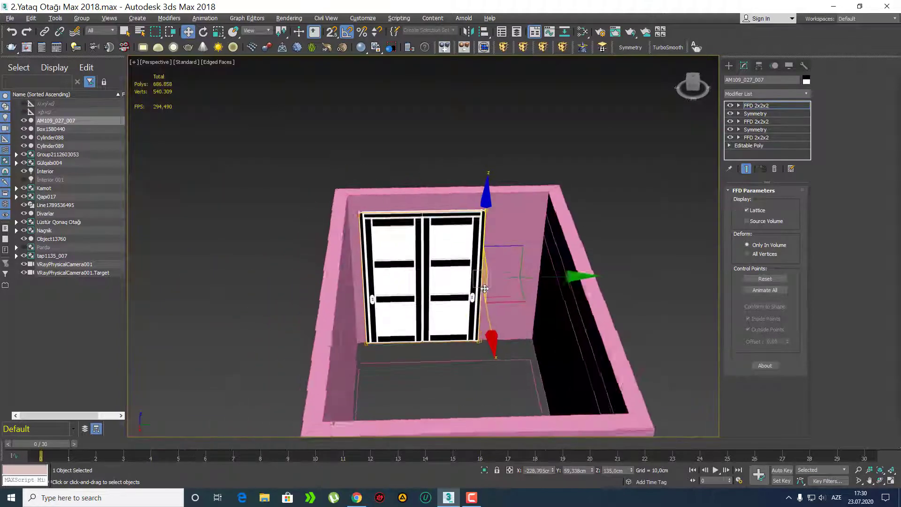
pyautogui.scroll(5, 485, 289)
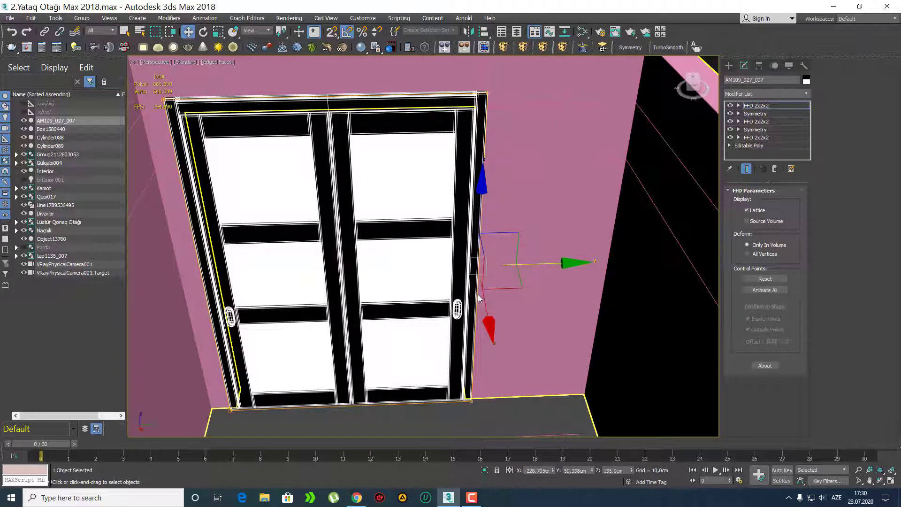
pyautogui.scroll(-5, 478, 295)
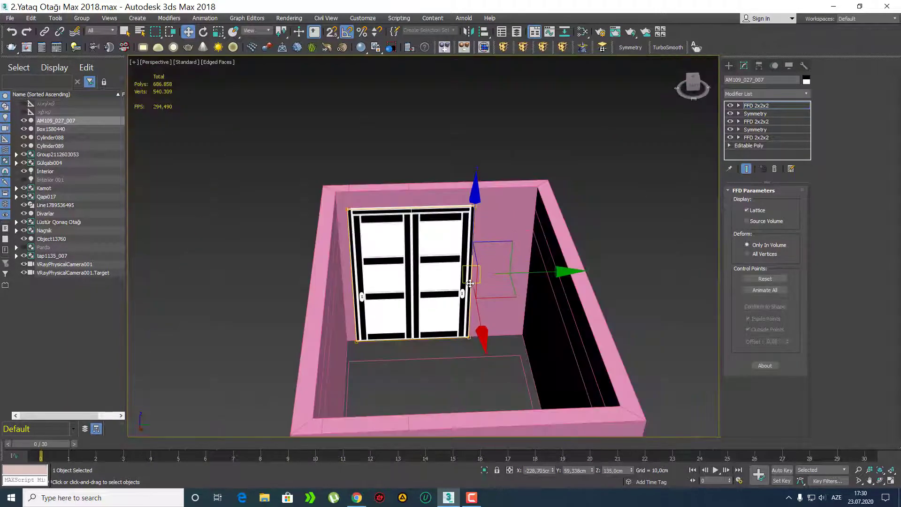
pyautogui.keyDown('alt'); pyautogui.moveTo(470, 285); pyautogui.dragTo(459, 273, button='middle'); pyautogui.keyUp('alt')
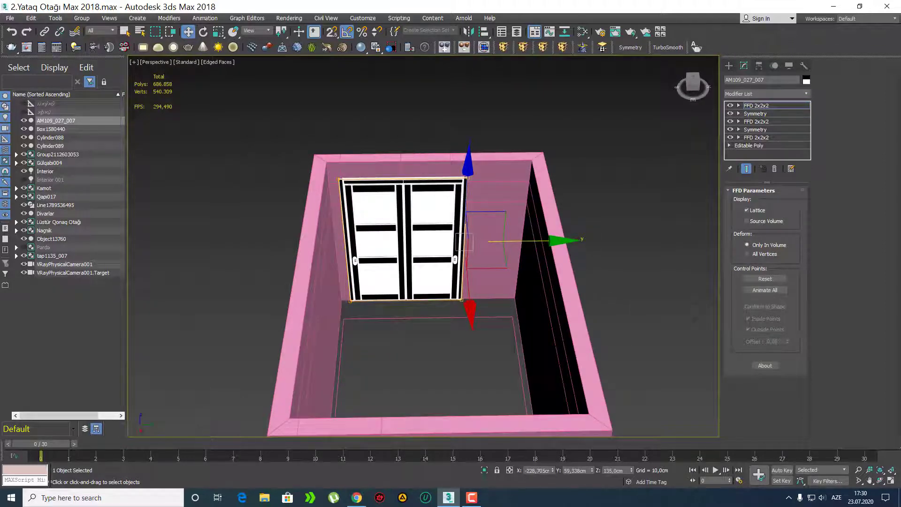
# Step: Switch to File Explorer, open the Home drawing from the AutoCad Files folder in AutoCAD, and dismiss the missing-files dialogs
pyautogui.hotkey('alt', 'Tab')
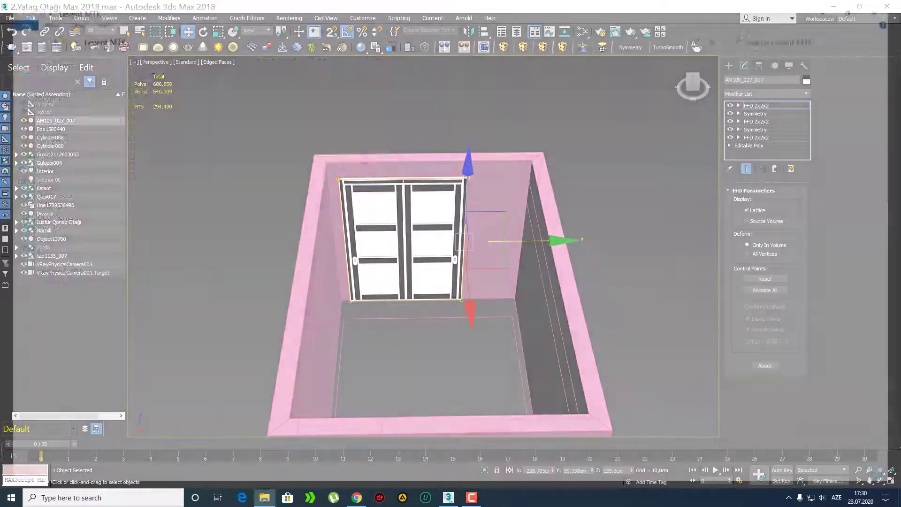
pyautogui.doubleClick(187, 76)
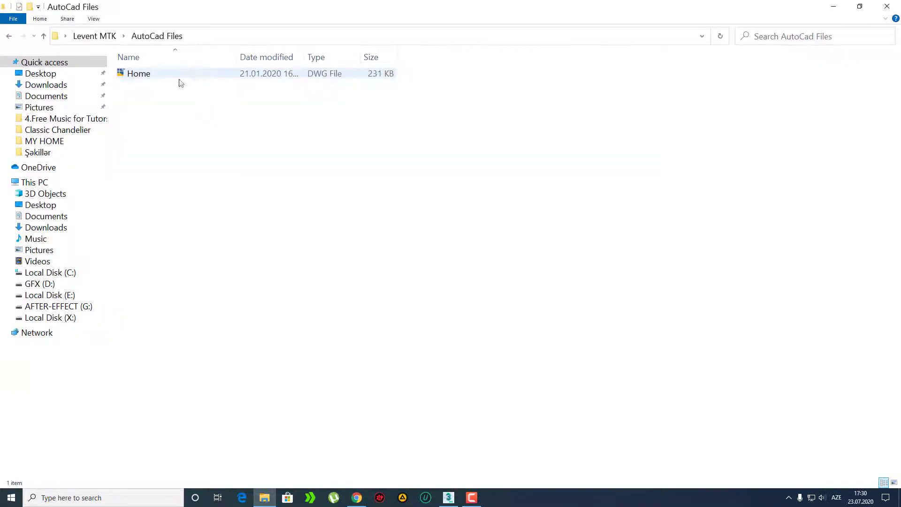
pyautogui.doubleClick(179, 73)
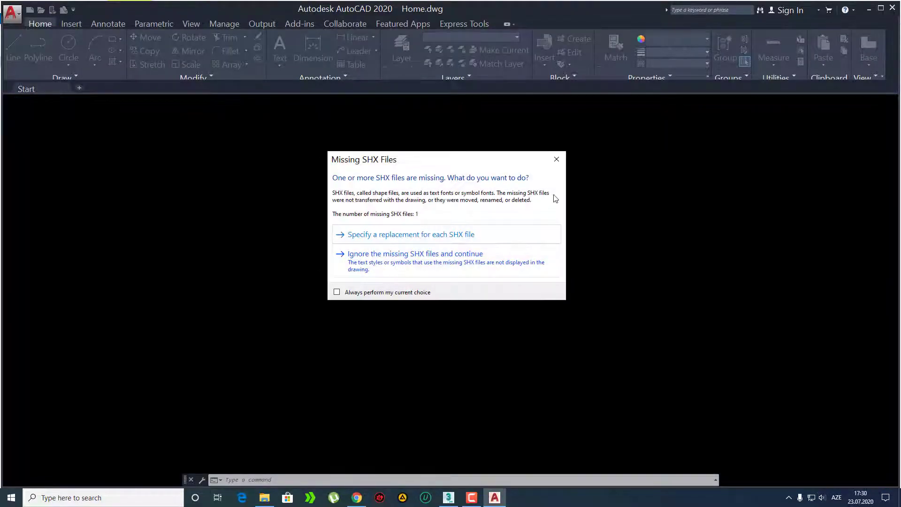
pyautogui.click(565, 161)
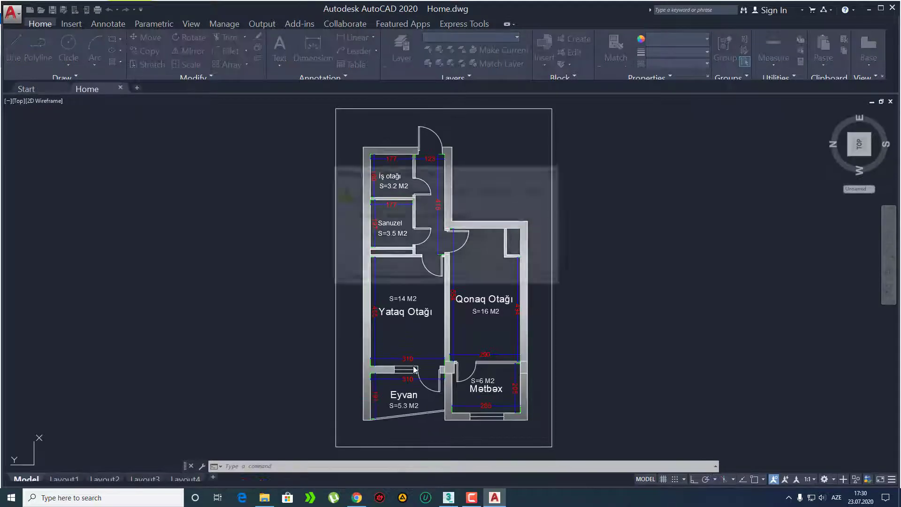
pyautogui.click(555, 172)
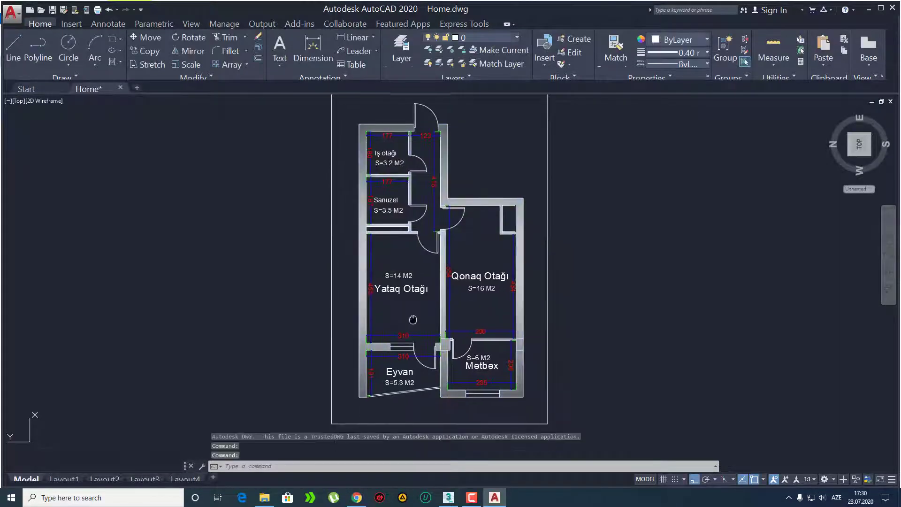
# Step: Examine the Yataq Otağı wall bordering the Eyvan in the floor plan, checking its width dimension and openings, and minimize AutoCAD
pyautogui.scroll(6, 399, 342)
pyautogui.moveTo(399, 341); pyautogui.dragTo(442, 324, button='middle')
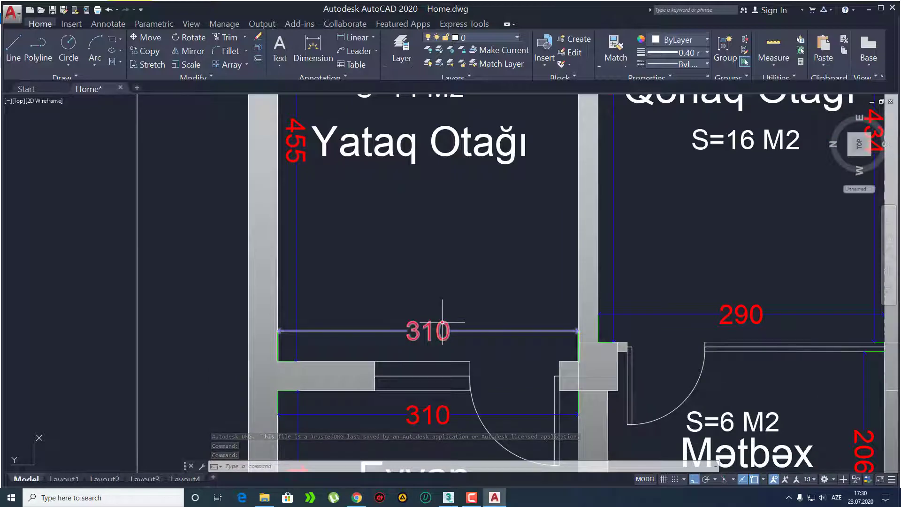
pyautogui.scroll(-7, 442, 322)
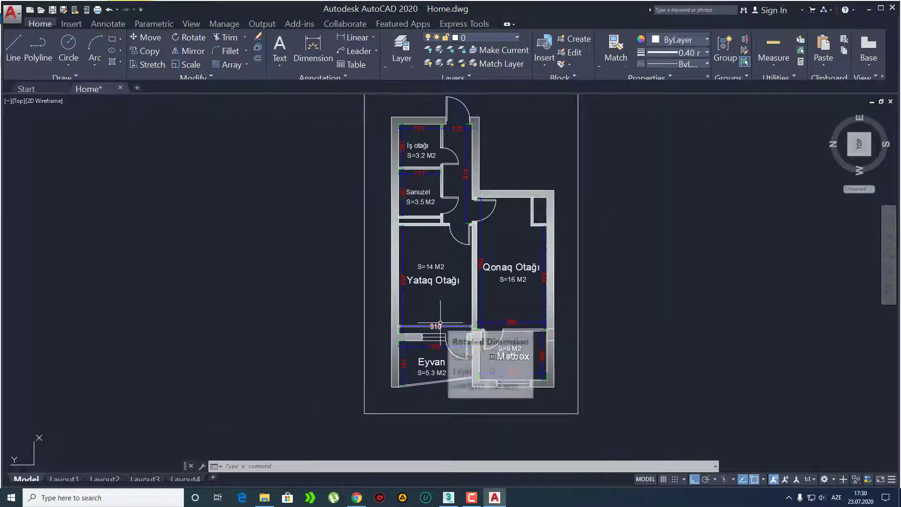
pyautogui.scroll(5, 440, 323)
pyautogui.scroll(-5, 425, 329)
pyautogui.moveTo(425, 330); pyautogui.dragTo(411, 325, button='middle')
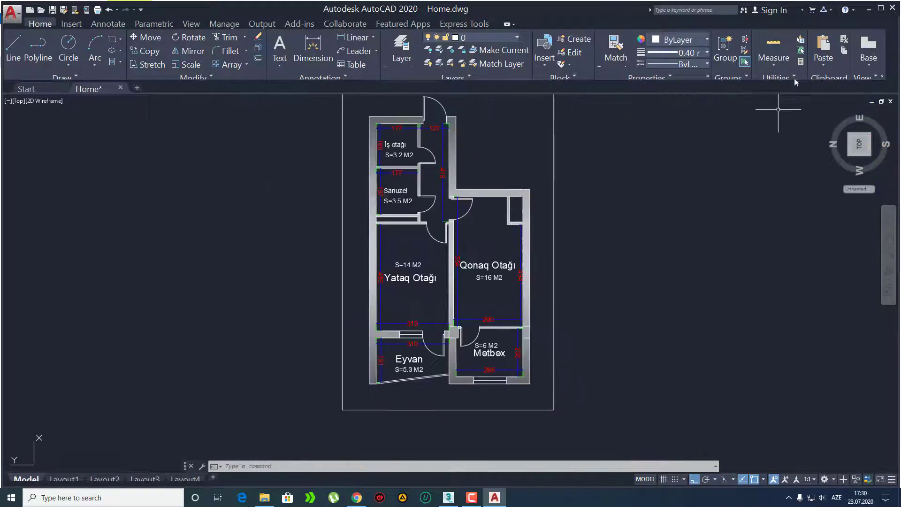
pyautogui.click(868, 10)
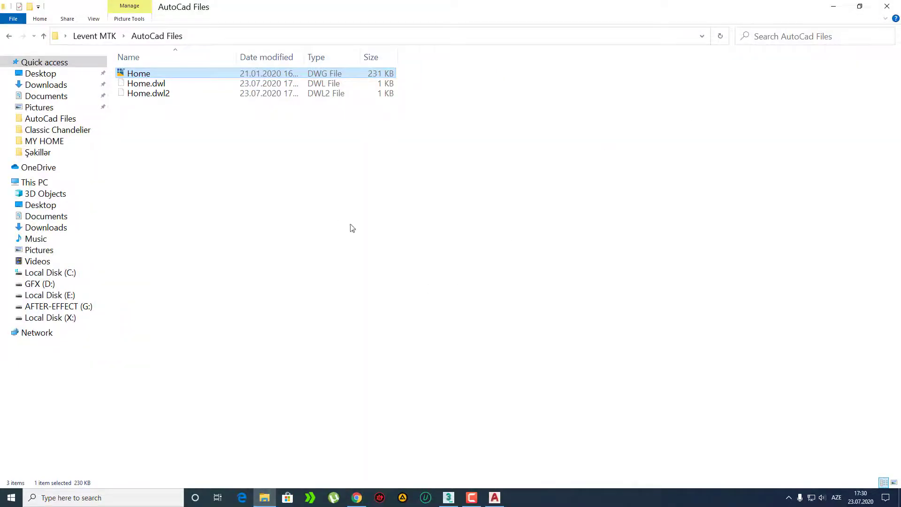
# Step: Switch back to 3ds Max, review the window frame in the wall opening, and leave its FFD editing
pyautogui.click(450, 499)
pyautogui.keyDown('alt'); pyautogui.moveTo(440, 281); pyautogui.dragTo(471, 288, button='middle'); pyautogui.keyUp('alt')
pyautogui.scroll(3, 444, 275)
pyautogui.click(467, 353)
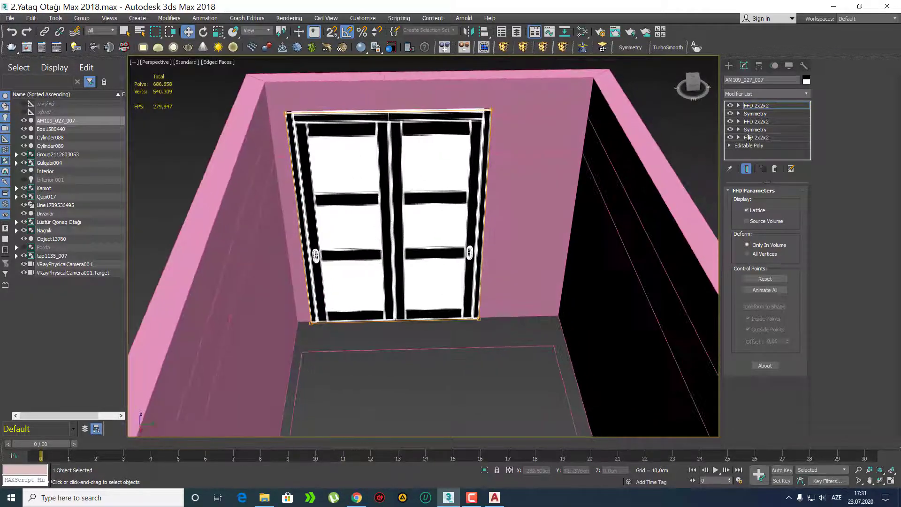
pyautogui.click(732, 67)
pyautogui.scroll(-3, 547, 187)
pyautogui.moveTo(547, 187)
pyautogui.mouseDown(button='middle')
pyautogui.moveTo(451, 197)
pyautogui.moveTo(413, 188)
pyautogui.moveTo(547, 200)
pyautogui.mouseUp(button='middle')
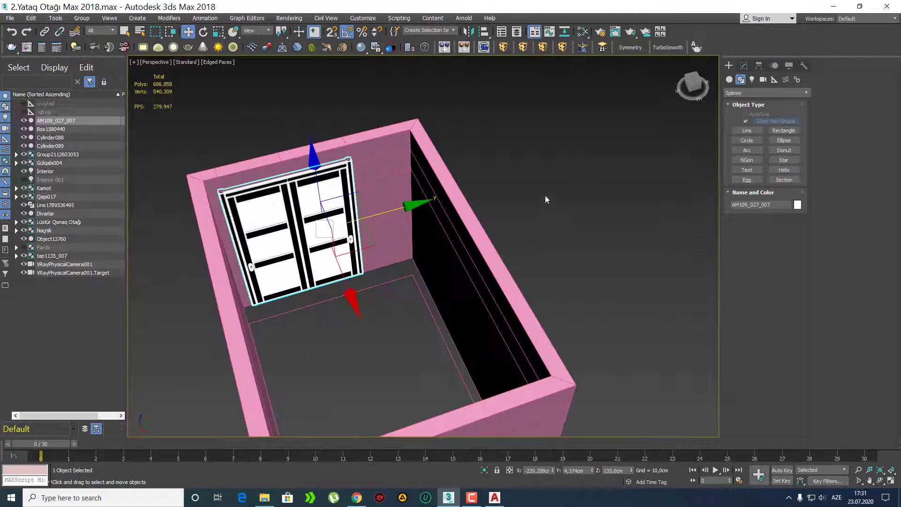
# Step: Unhide all objects, select the Parda curtain group, and turn off edged-face shading
pyautogui.rightClick(546, 199)
pyautogui.click(574, 147)
pyautogui.moveTo(362, 170)
pyautogui.mouseDown(button='middle')
pyautogui.moveTo(395, 208)
pyautogui.moveTo(369, 227)
pyautogui.moveTo(477, 237)
pyautogui.moveTo(468, 239)
pyautogui.mouseUp(button='middle')
pyautogui.click(394, 208)
pyautogui.scroll(3, 395, 208)
pyautogui.press('F4')
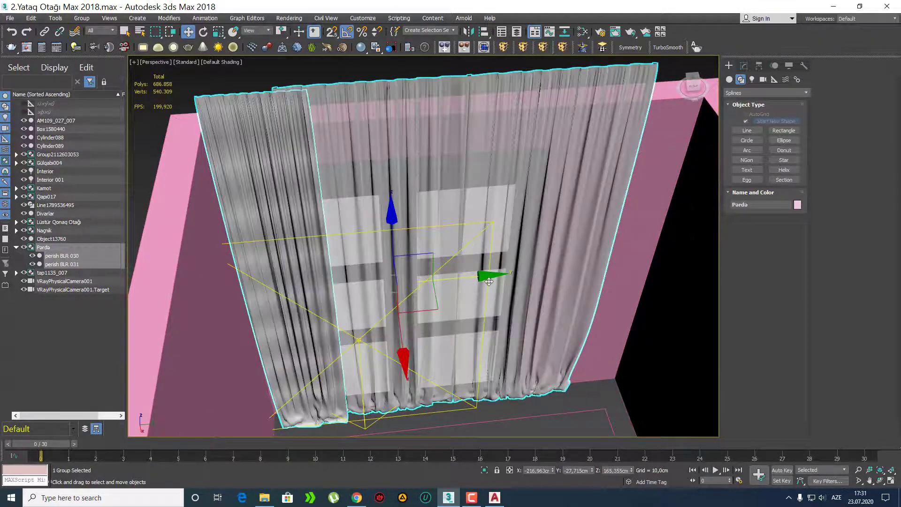
pyautogui.keyDown('alt'); pyautogui.moveTo(489, 282); pyautogui.dragTo(601, 214, button='middle'); pyautogui.keyUp('alt')
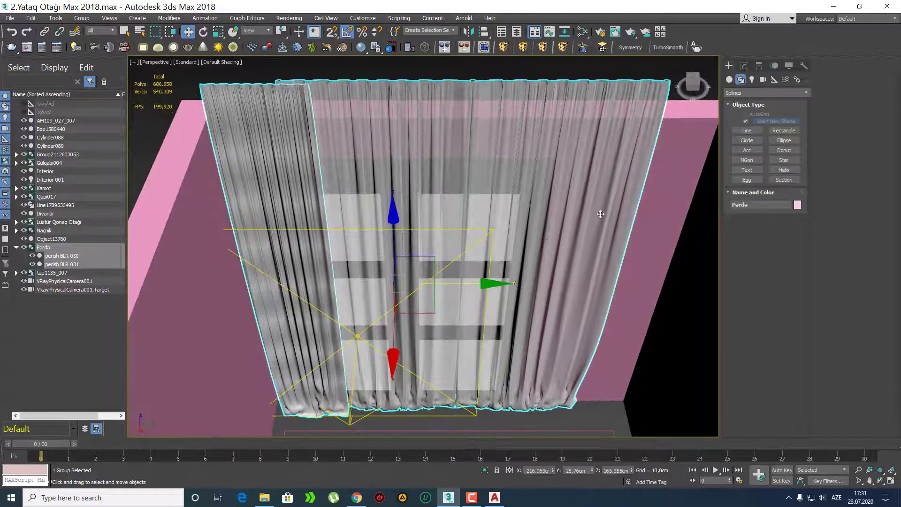
# Step: Open the Parda group and clone the side drape perish BLR 031 as one copy along Y to the window's opposite end
pyautogui.click(109, 19)
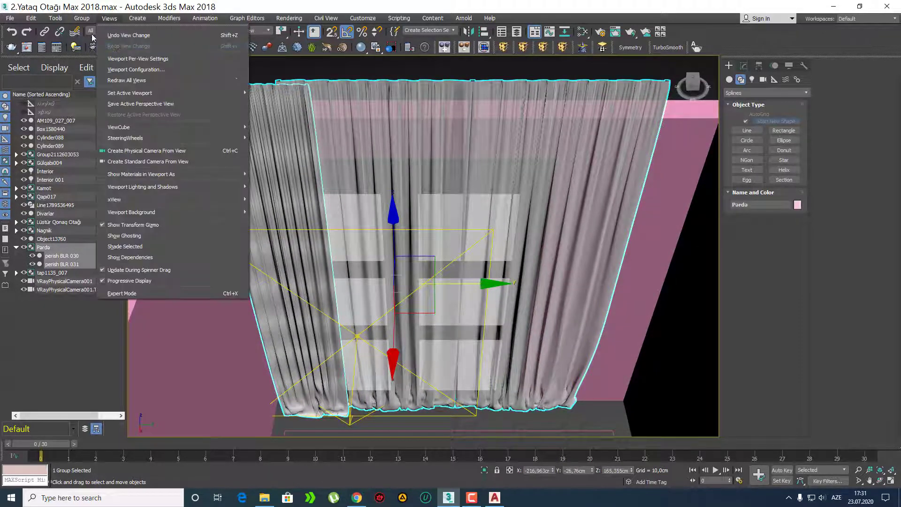
pyautogui.moveTo(83, 20)
pyautogui.click(85, 59)
pyautogui.click(282, 281)
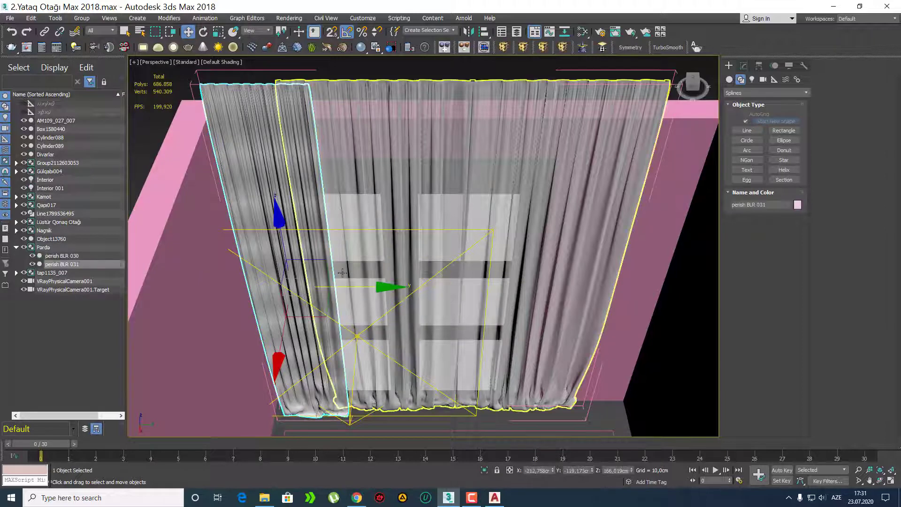
pyautogui.click(661, 291)
pyautogui.keyDown('shift'); pyautogui.moveTo(661, 291); pyautogui.dragTo(685, 290); pyautogui.keyUp('shift')
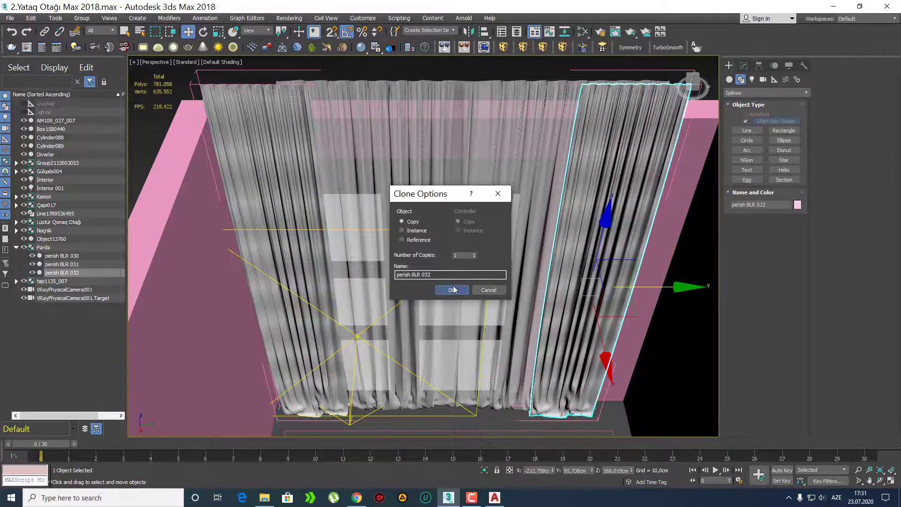
pyautogui.click(452, 289)
# Step: Mirror the copied drape on Y with No Clone and move it along Y toward the window's edge
pyautogui.click(468, 31)
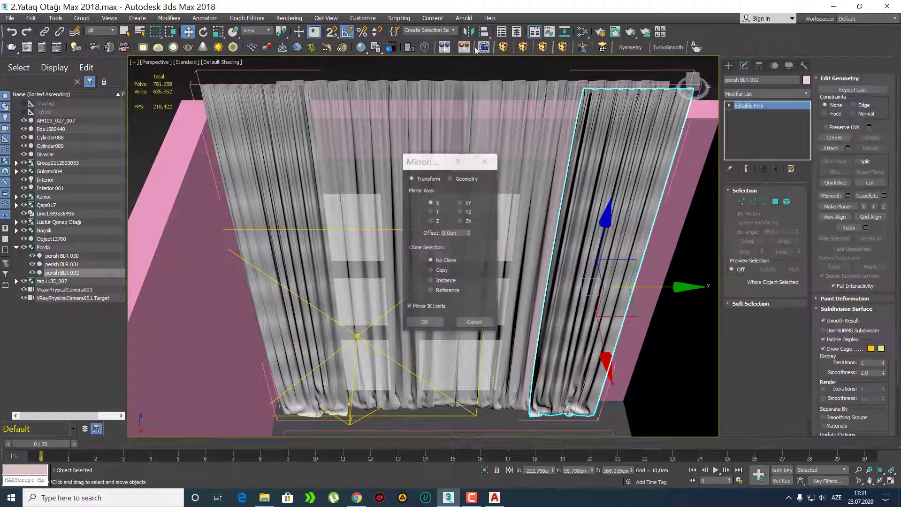
pyautogui.click(433, 325)
pyautogui.keyDown('alt'); pyautogui.moveTo(562, 279); pyautogui.dragTo(521, 286, button='middle'); pyautogui.keyUp('alt')
pyautogui.keyDown('alt'); pyautogui.moveTo(578, 299); pyautogui.dragTo(551, 250, button='middle'); pyautogui.keyUp('alt')
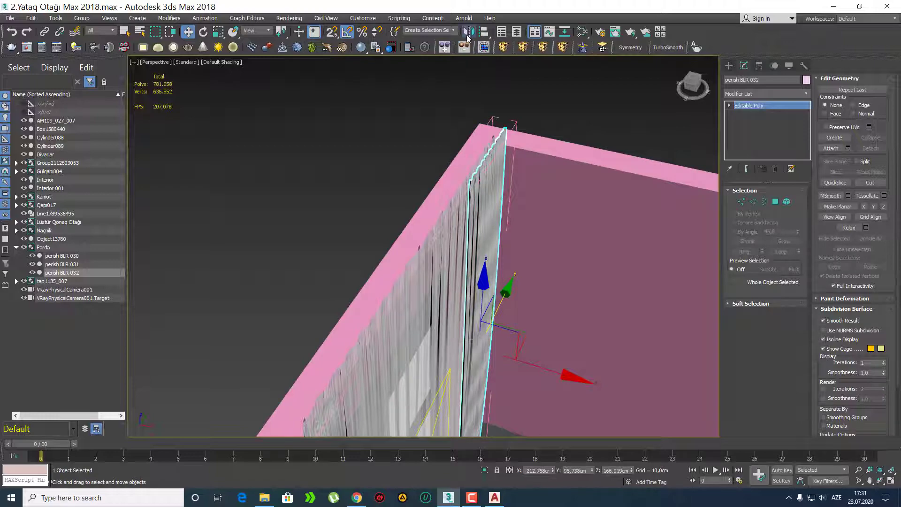
pyautogui.click(467, 34)
pyautogui.click(431, 212)
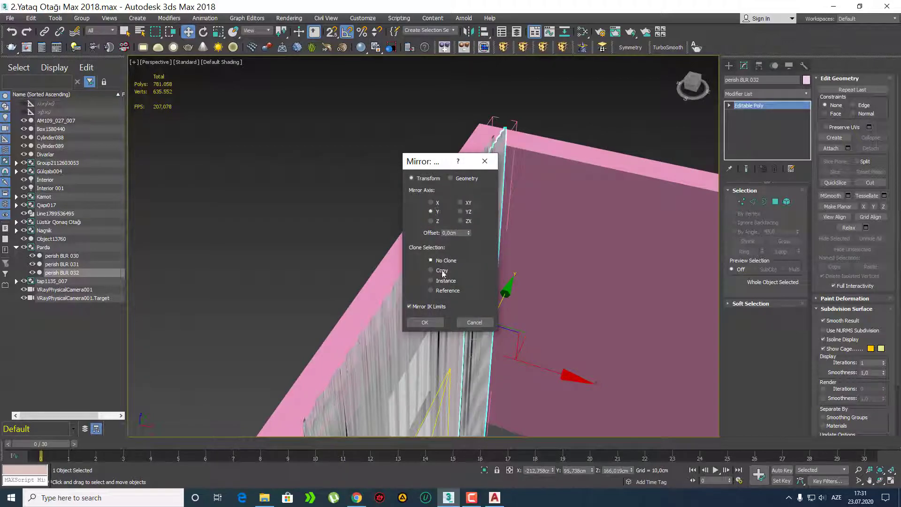
pyautogui.click(433, 323)
pyautogui.keyDown('alt'); pyautogui.moveTo(434, 323); pyautogui.dragTo(522, 282, button='middle'); pyautogui.keyUp('alt')
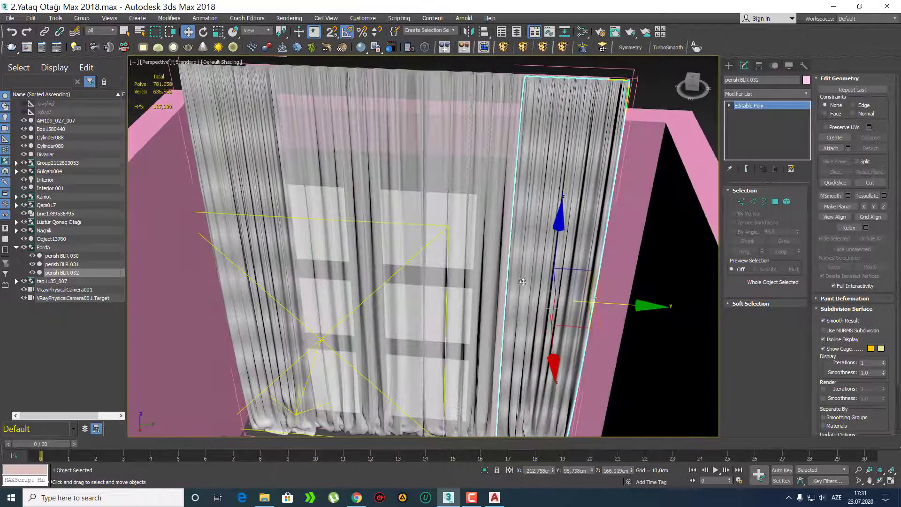
pyautogui.moveTo(609, 302); pyautogui.dragTo(549, 301)
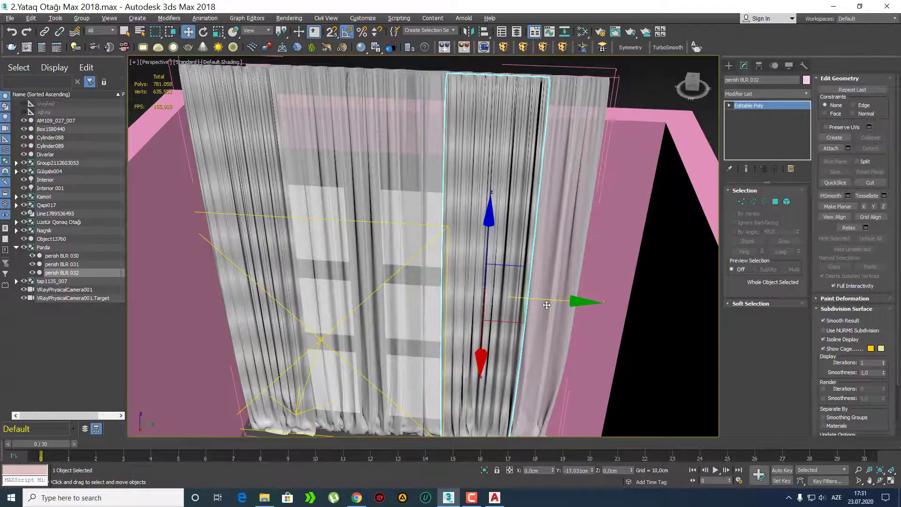
# Step: Apply an FFD 2x2x2 modifier to the sheer curtain perish BLR 030 and pull its overhanging side control points in behind the copied drape
pyautogui.click(729, 65)
pyautogui.click(578, 108)
pyautogui.press('z')
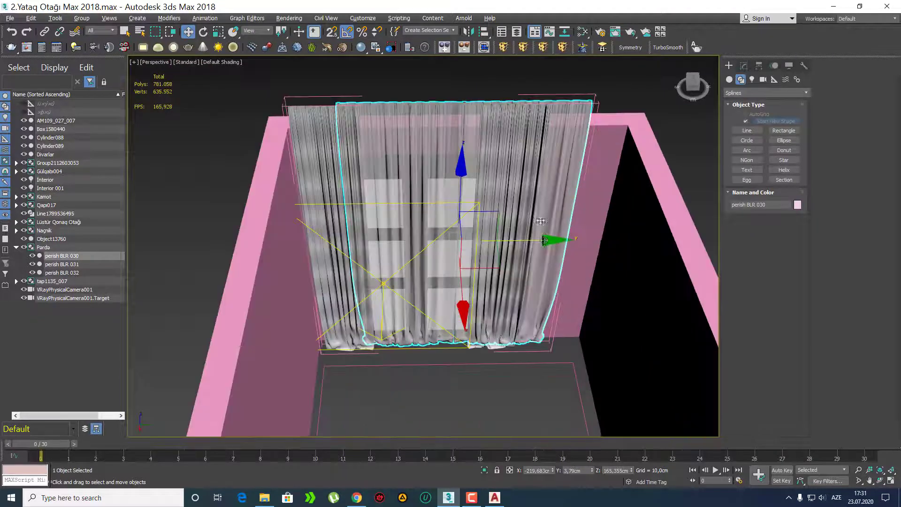
pyautogui.click(505, 47)
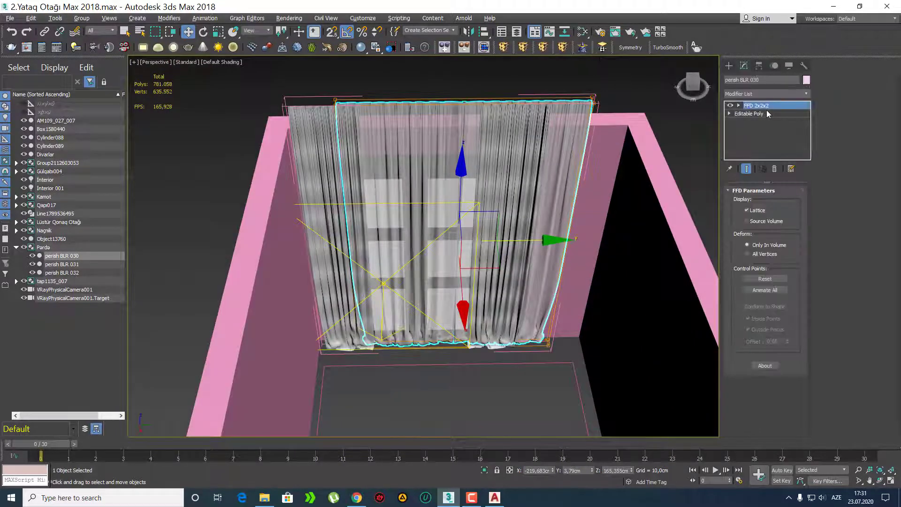
pyautogui.click(767, 105)
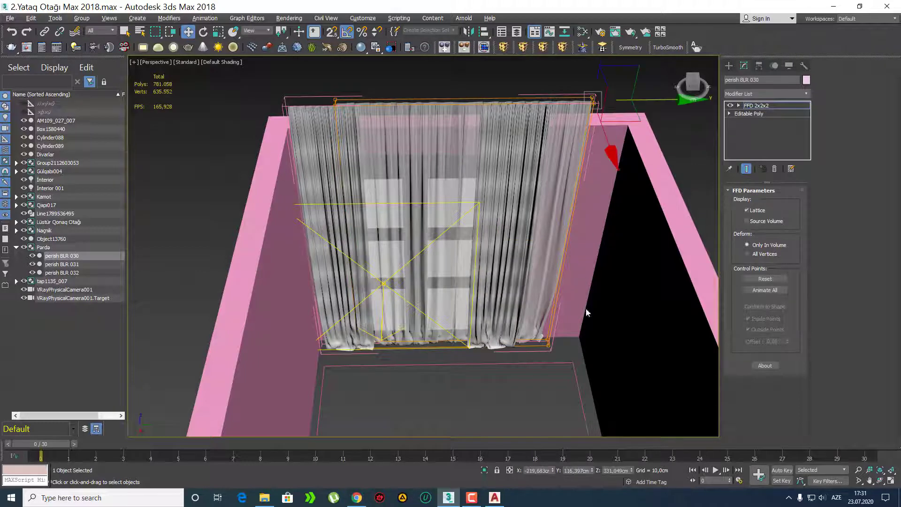
pyautogui.keyDown('ctrl'); pyautogui.moveTo(487, 309); pyautogui.dragTo(485, 306); pyautogui.keyUp('ctrl')
pyautogui.moveTo(631, 240); pyautogui.dragTo(567, 236)
pyautogui.click(764, 107)
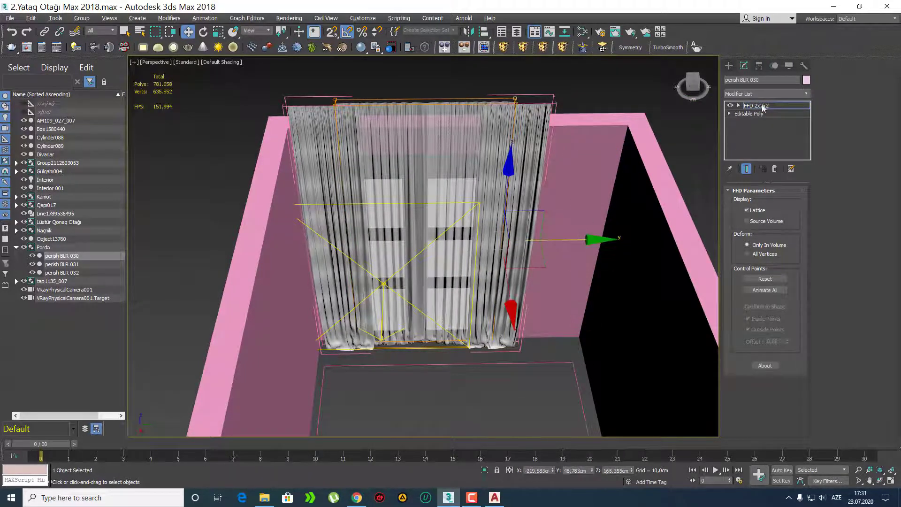
pyautogui.click(730, 65)
pyautogui.hotkey('ctrl', 'd')
pyautogui.scroll(3, 432, 199)
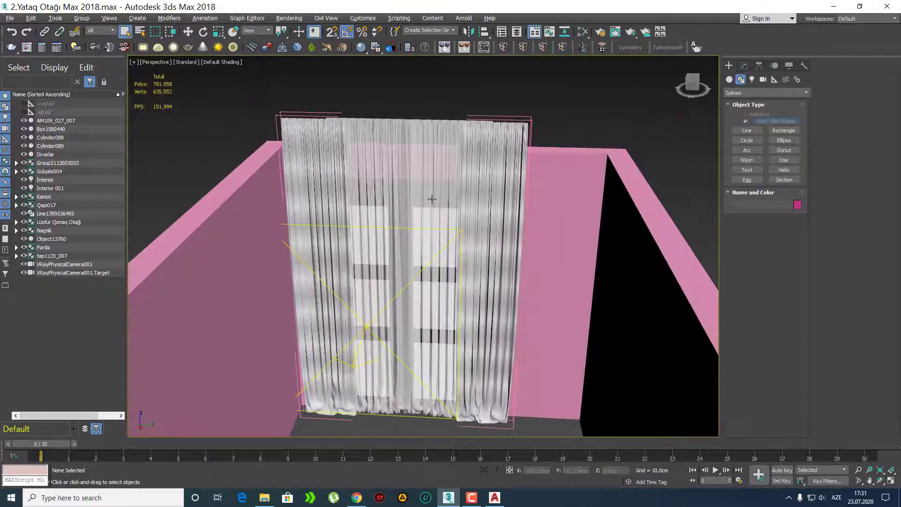
# Step: Close the Parda group, apply an FFD 2x2x2 modifier, and lower its upper control points about 30 cm to fit the wall height
pyautogui.click(335, 129)
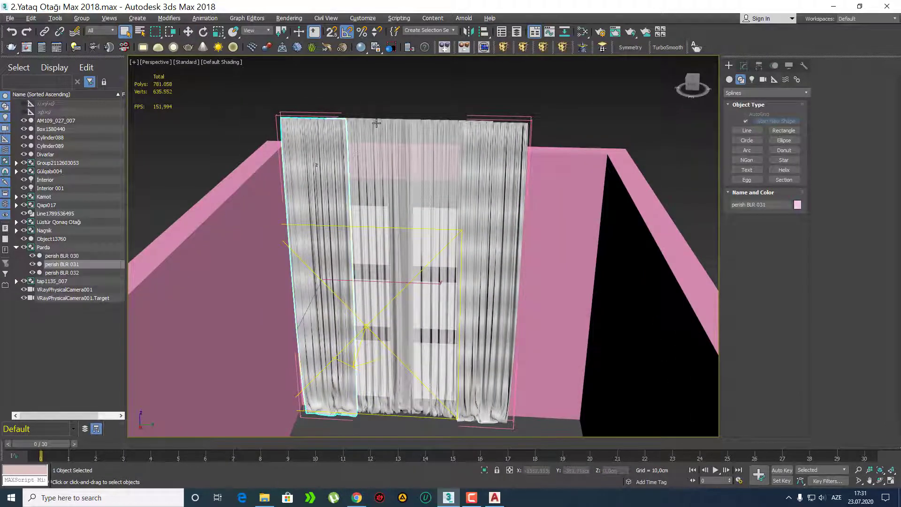
pyautogui.click(88, 19)
pyautogui.click(99, 77)
pyautogui.click(522, 48)
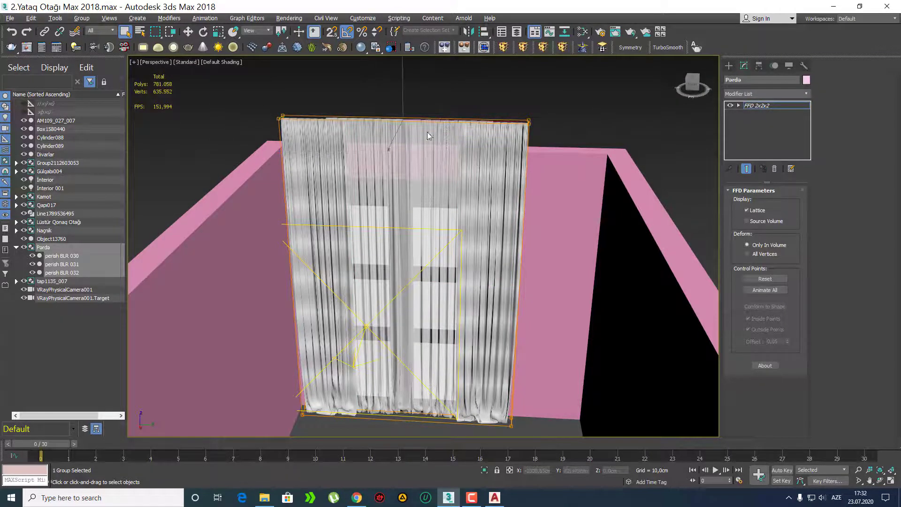
pyautogui.moveTo(403, 84); pyautogui.dragTo(401, 113)
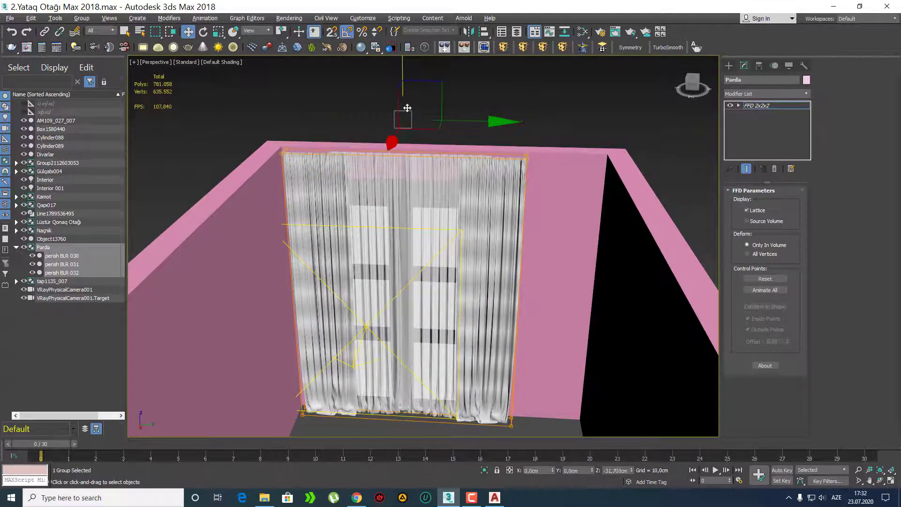
pyautogui.click(729, 66)
pyautogui.click(601, 91)
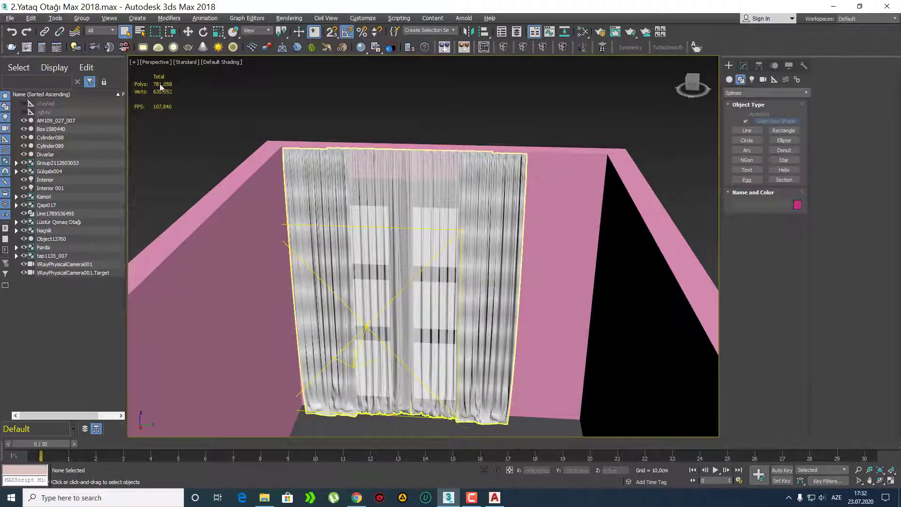
# Step: Restrict the selection filter to Lights and reposition the Interior 001 light at the curtained window
pyautogui.click(100, 31)
pyautogui.click(105, 58)
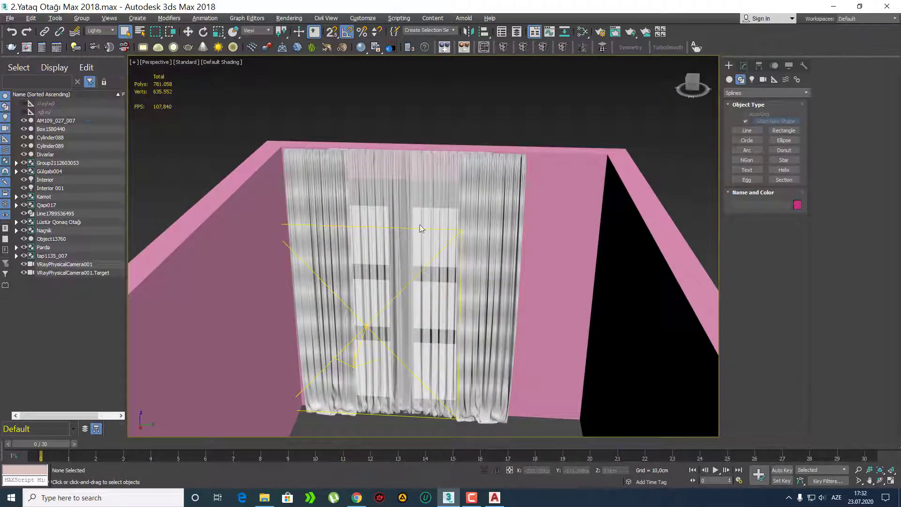
pyautogui.moveTo(420, 224); pyautogui.dragTo(463, 259, button='middle')
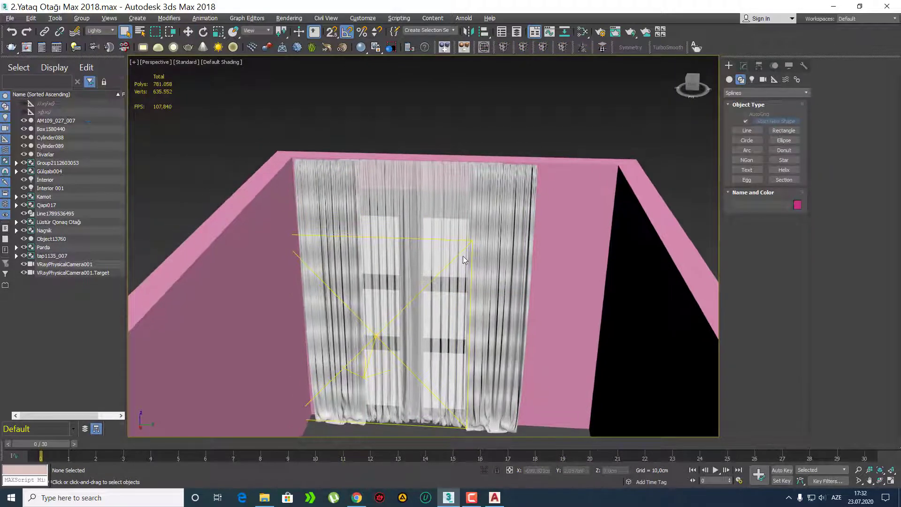
pyautogui.click(434, 281)
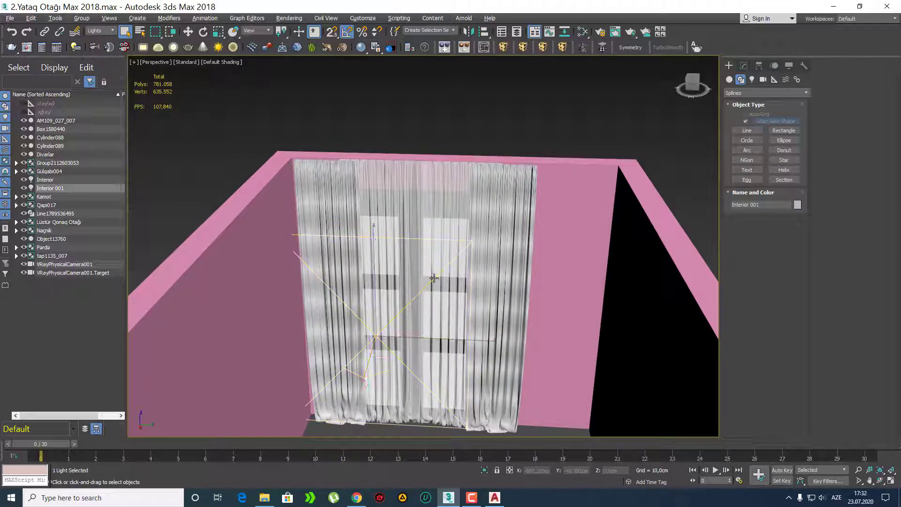
pyautogui.press('w')
pyautogui.moveTo(414, 307); pyautogui.dragTo(448, 273)
pyautogui.press('q')
# Step: Select the Interior light beside the door model outside the room
pyautogui.scroll(-5, 444, 284)
pyautogui.keyDown('alt'); pyautogui.moveTo(474, 278); pyautogui.dragTo(488, 291, button='middle'); pyautogui.keyUp('alt')
pyautogui.click(541, 277)
pyautogui.keyDown('alt'); pyautogui.moveTo(541, 278); pyautogui.dragTo(434, 316, button='middle'); pyautogui.keyUp('alt')
pyautogui.scroll(5, 486, 289)
pyautogui.scroll(-5, 439, 310)
pyautogui.scroll(-5, 514, 364)
pyautogui.scroll(-4, 434, 315)
pyautogui.keyDown('alt'); pyautogui.moveTo(488, 227); pyautogui.dragTo(362, 236, button='middle'); pyautogui.keyUp('alt')
pyautogui.scroll(5, 362, 235)
pyautogui.click(505, 217)
pyautogui.scroll(-5, 505, 218)
pyautogui.press('w')
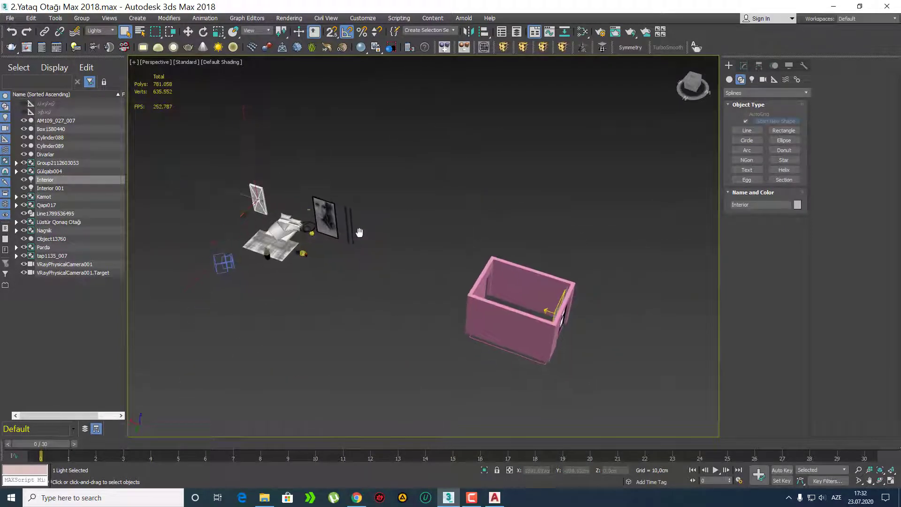
pyautogui.moveTo(209, 208); pyautogui.dragTo(455, 282)
pyautogui.hotkey('ctrl', 'z')
# Step: Reset the selection filter to All, add the door group to the selected Interior light, and move both into the room's doorway
pyautogui.press('q')
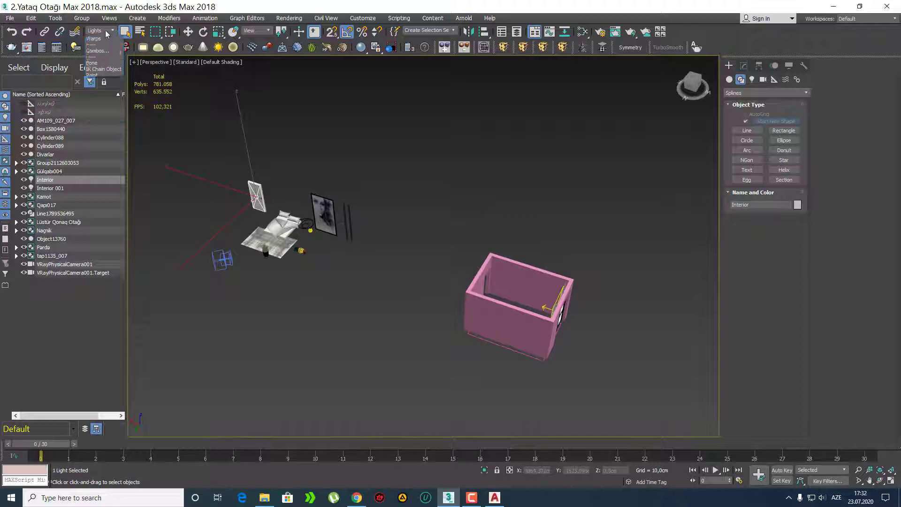
pyautogui.click(97, 42)
pyautogui.press('w')
pyautogui.keyDown('ctrl'); pyautogui.click(255, 197); pyautogui.keyUp('ctrl')
pyautogui.press('e')
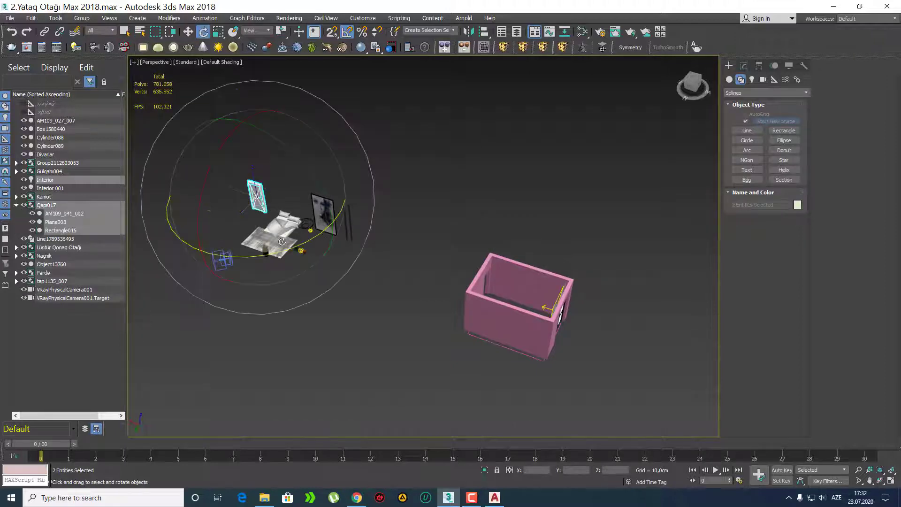
pyautogui.press('w')
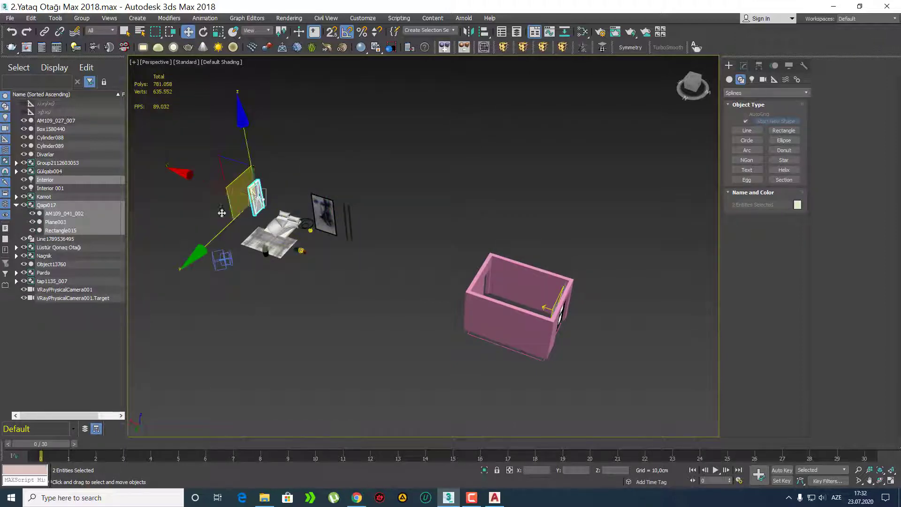
pyautogui.moveTo(221, 213); pyautogui.dragTo(470, 291)
pyautogui.scroll(6, 426, 264)
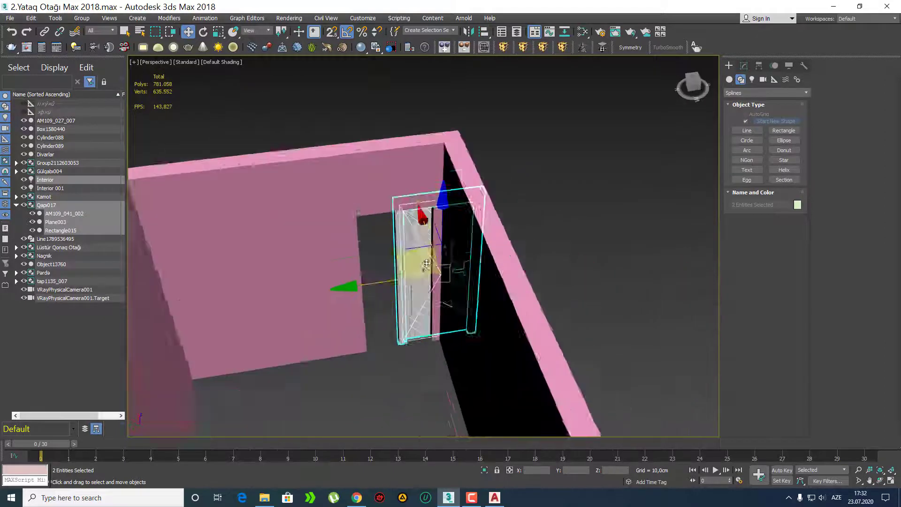
pyautogui.keyDown('alt'); pyautogui.moveTo(426, 264); pyautogui.dragTo(428, 299, button='middle'); pyautogui.keyUp('alt')
pyautogui.moveTo(428, 300); pyautogui.dragTo(370, 321)
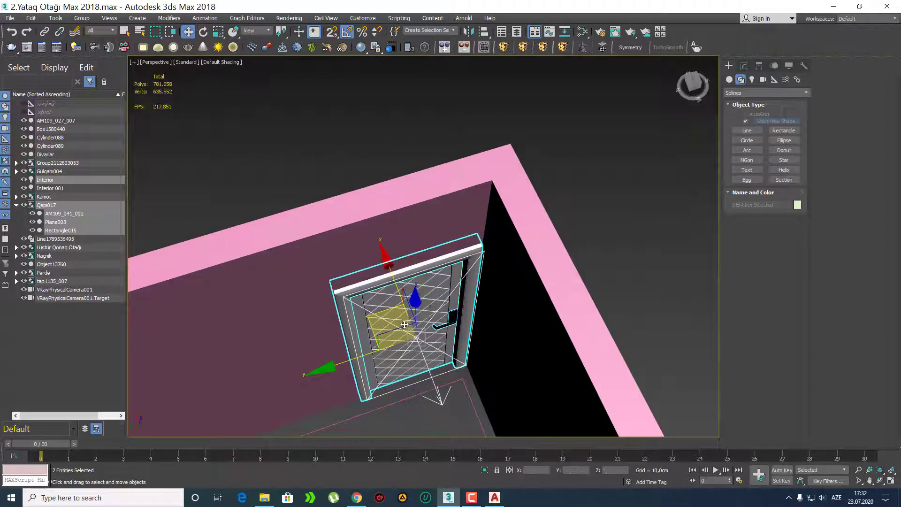
pyautogui.keyDown('alt'); pyautogui.moveTo(404, 325); pyautogui.dragTo(429, 86, button='middle'); pyautogui.keyUp('alt')
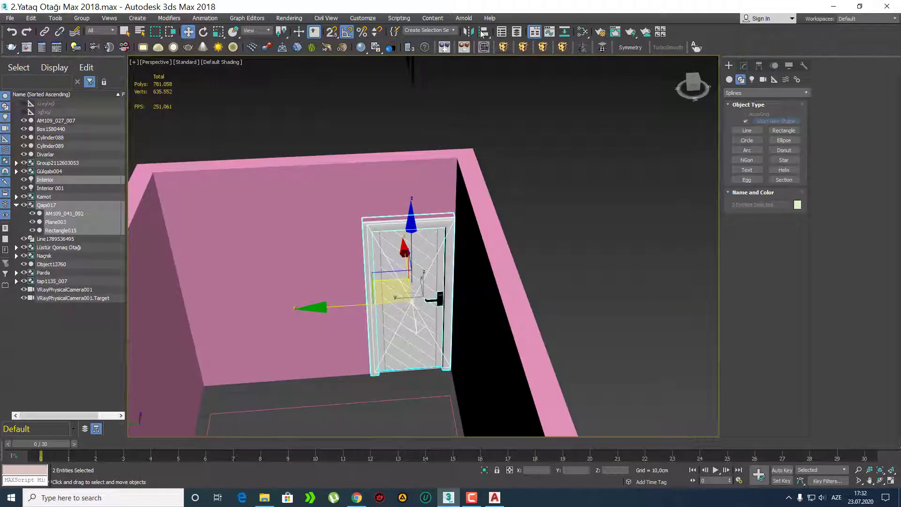
# Step: Change the transform center, mirror the door and its light on Y with No Clone, and shift them along Y over the doorway
pyautogui.click(483, 31)
pyautogui.click(424, 323)
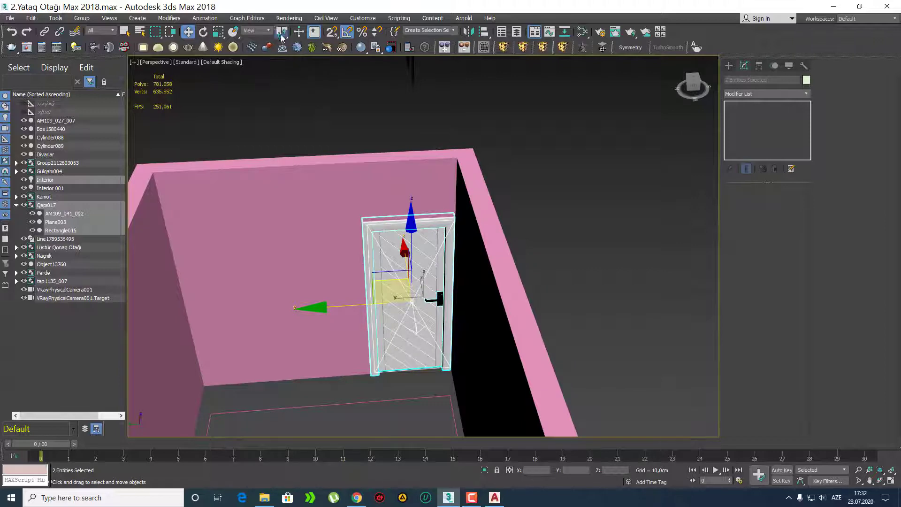
pyautogui.moveTo(283, 62); pyautogui.dragTo(283, 60)
pyautogui.click(468, 31)
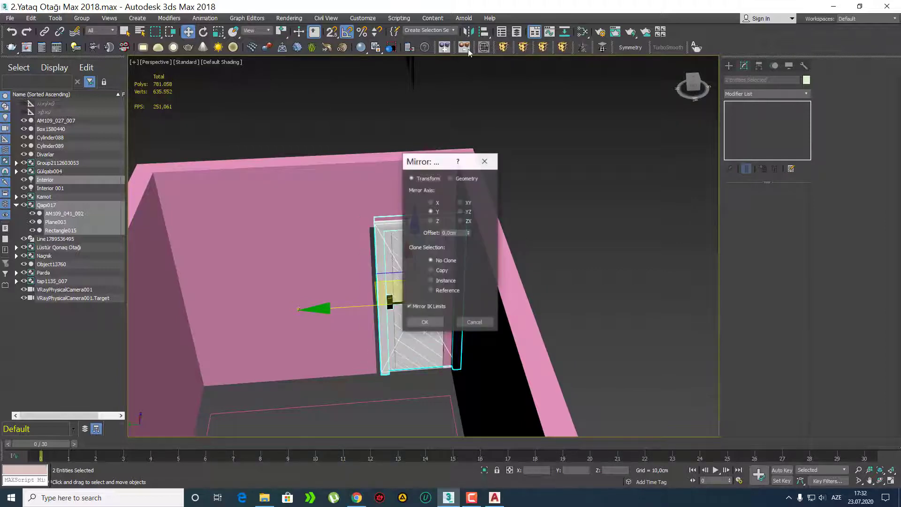
pyautogui.click(425, 320)
pyautogui.scroll(5, 335, 294)
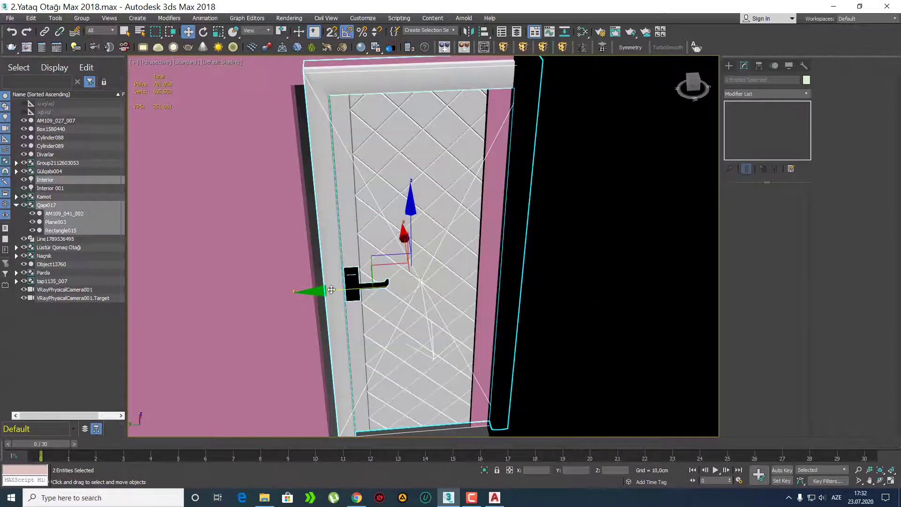
pyautogui.moveTo(332, 290); pyautogui.dragTo(310, 296)
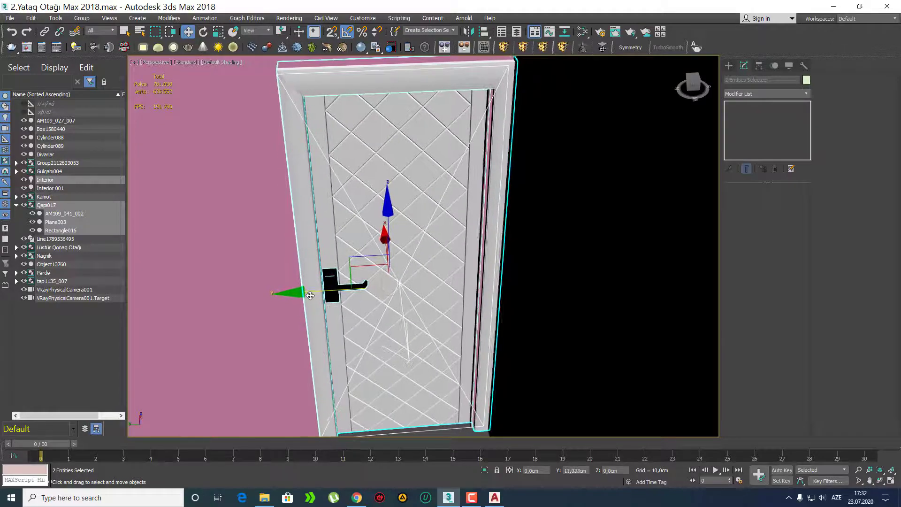
# Step: Scale the door and its light along Y to fit the width of the doorway, and clear the selection
pyautogui.press('F4')
pyautogui.press('F3')
pyautogui.moveTo(332, 282); pyautogui.dragTo(436, 257, button='middle')
pyautogui.press('F3')
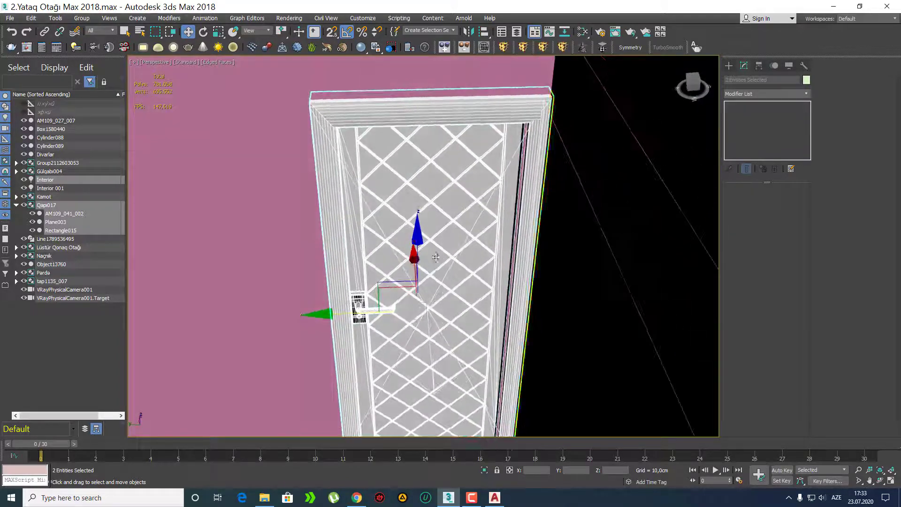
pyautogui.press('r')
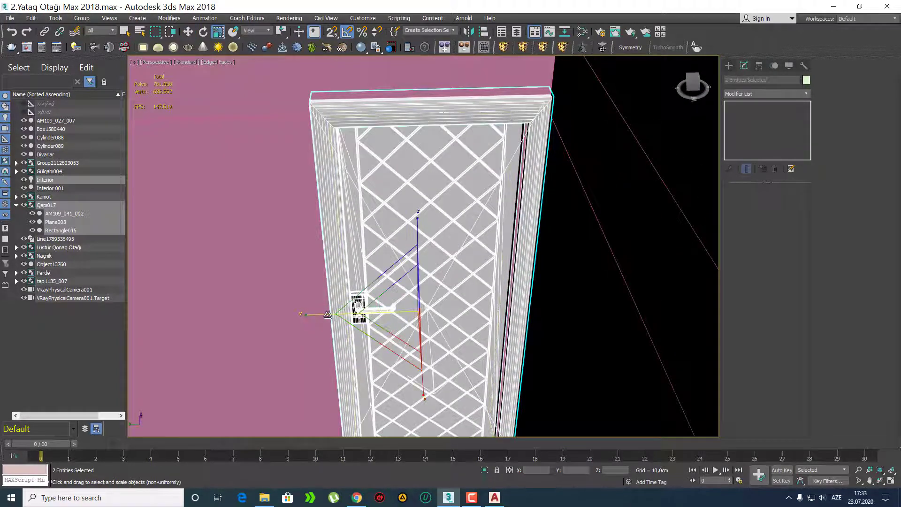
pyautogui.moveTo(347, 314); pyautogui.dragTo(332, 319)
pyautogui.press('w')
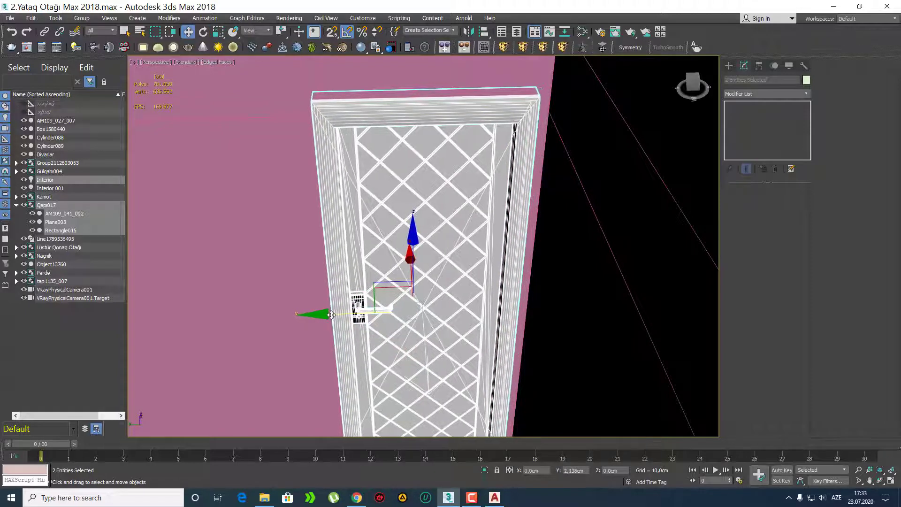
pyautogui.press('q')
pyautogui.moveTo(357, 274); pyautogui.dragTo(426, 239, button='middle')
pyautogui.scroll(-5, 426, 238)
pyautogui.moveTo(580, 158); pyautogui.dragTo(536, 275, button='middle')
pyautogui.press('F4')
pyautogui.click(599, 233)
# Step: Select the Divarlar walls and frame them to check the door and window fitted in the room
pyautogui.moveTo(371, 257); pyautogui.dragTo(413, 259, button='middle')
pyautogui.scroll(-8, 411, 259)
pyautogui.keyDown('alt'); pyautogui.moveTo(474, 275); pyautogui.dragTo(550, 268, button='middle'); pyautogui.keyUp('alt')
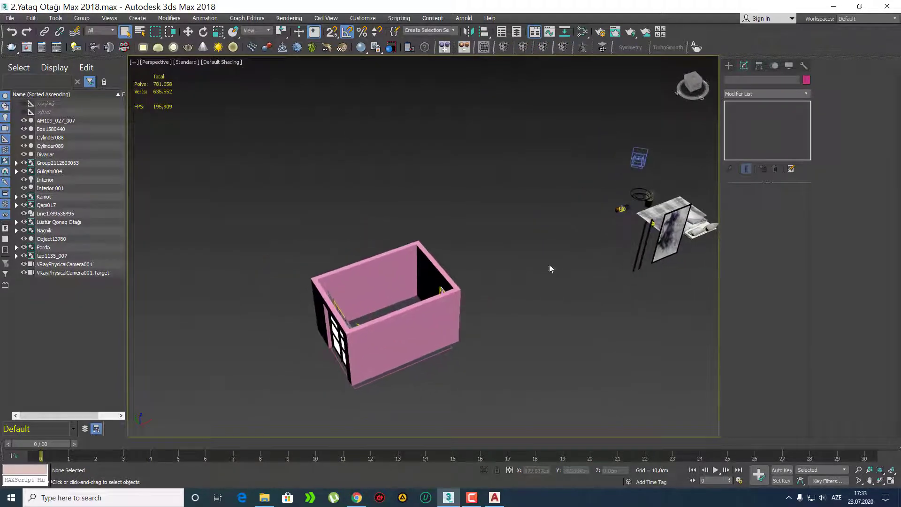
pyautogui.click(412, 258)
pyautogui.press('z')
pyautogui.keyDown('alt'); pyautogui.moveTo(413, 259); pyautogui.dragTo(504, 280, button='middle'); pyautogui.keyUp('alt')
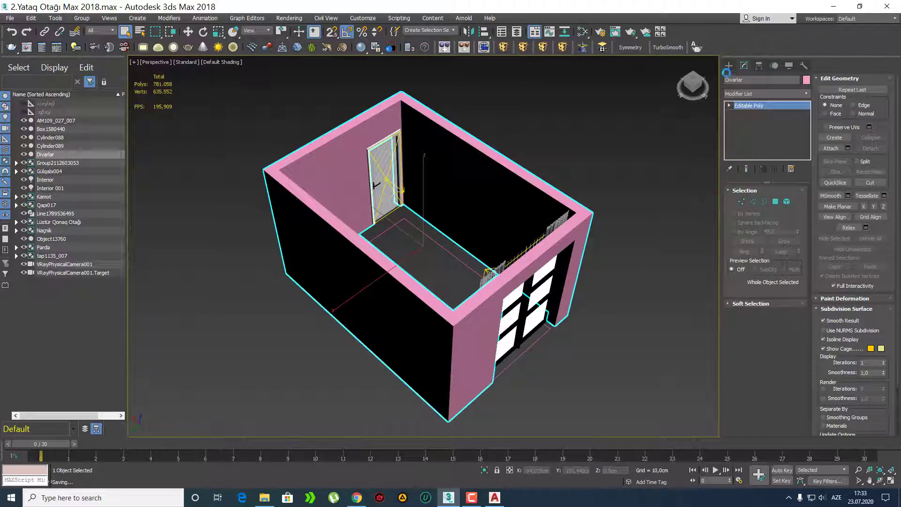
# Step: In the front view, copy the outline spline beneath the room once, raising the copy to about Z 50.2 cm
pyautogui.click(728, 69)
pyautogui.scroll(-5, 437, 287)
pyautogui.keyDown('alt'); pyautogui.moveTo(430, 296); pyautogui.dragTo(443, 242, button='middle'); pyautogui.keyUp('alt')
pyautogui.click(455, 328)
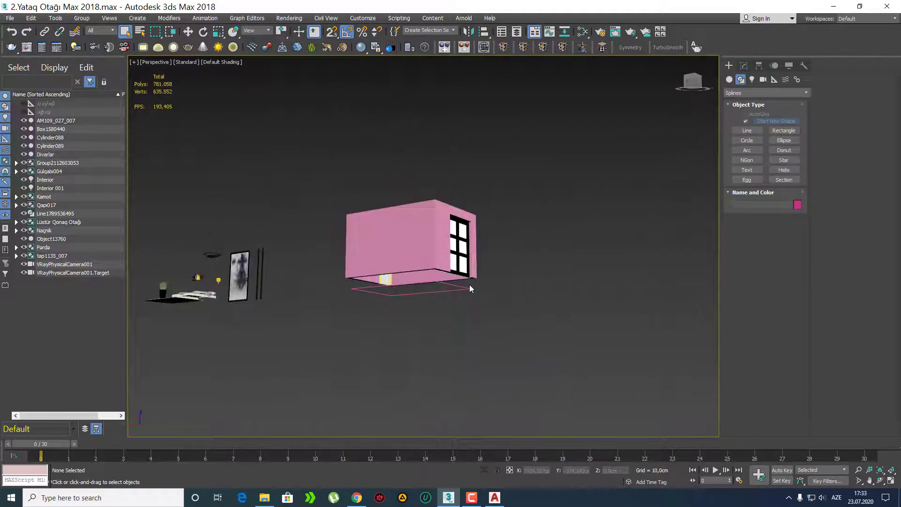
pyautogui.click(465, 289)
pyautogui.scroll(3, 467, 294)
pyautogui.press('f')
pyautogui.scroll(-5, 453, 301)
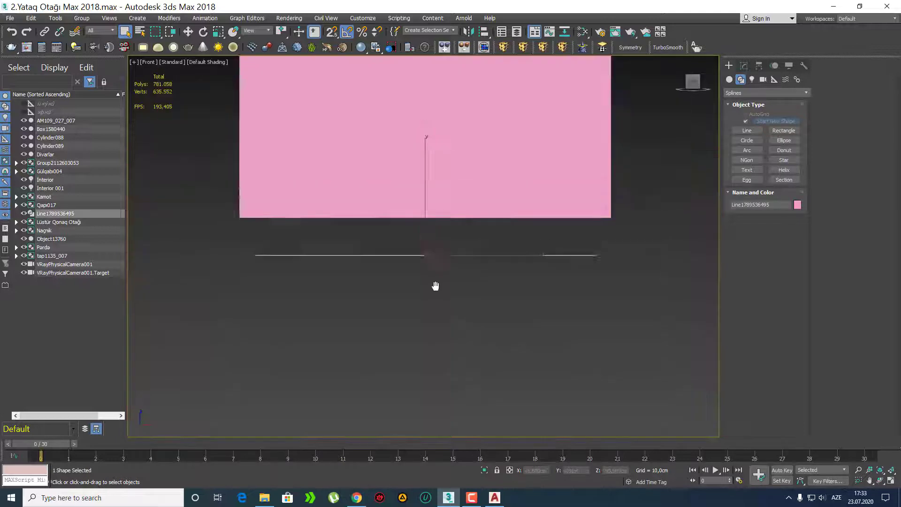
pyautogui.press('w')
pyautogui.keyDown('shift'); pyautogui.moveTo(413, 356); pyautogui.dragTo(413, 282); pyautogui.keyUp('shift')
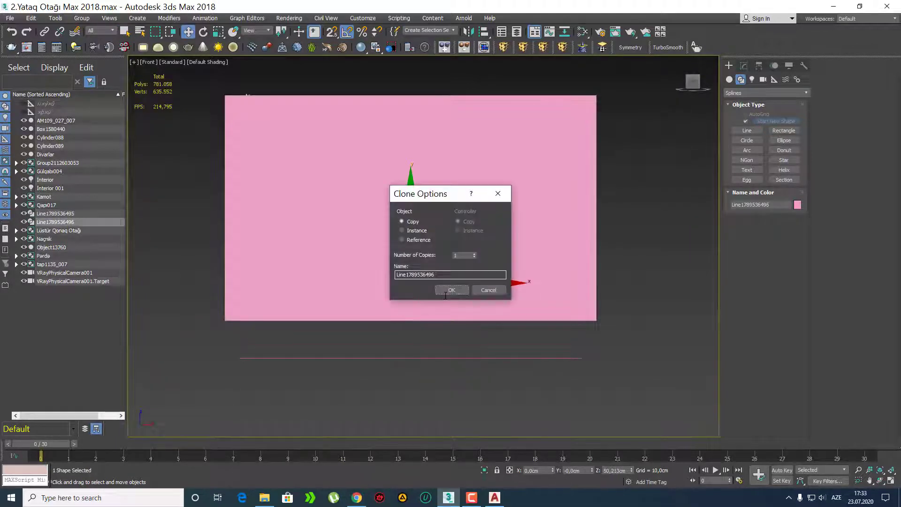
pyautogui.click(450, 288)
# Step: Add the walls to the selected spline copy and isolate both in the perspective view
pyautogui.scroll(3, 450, 287)
pyautogui.press('p')
pyautogui.keyDown('alt'); pyautogui.moveTo(468, 290); pyautogui.dragTo(440, 268, button='middle'); pyautogui.keyUp('alt')
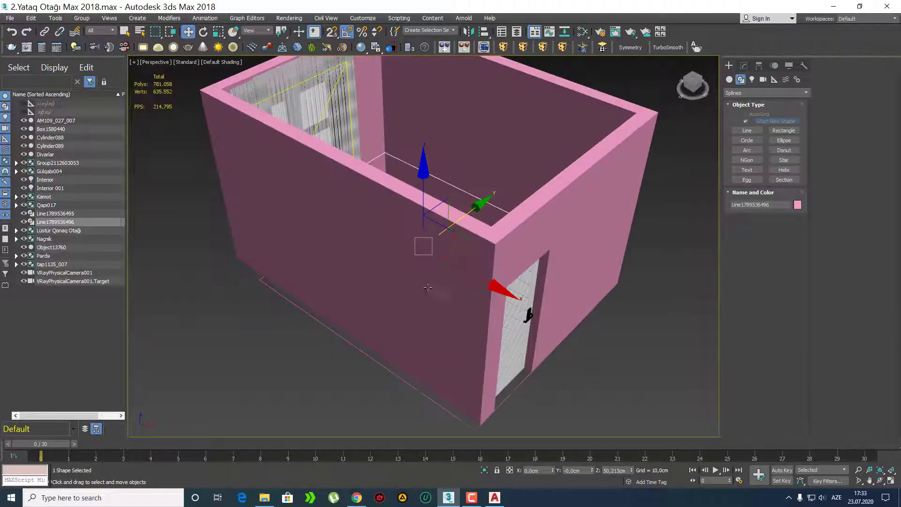
pyautogui.press('q')
pyautogui.keyDown('ctrl'); pyautogui.click(426, 276); pyautogui.keyUp('ctrl')
pyautogui.hotkey('alt', 'q')
pyautogui.click(398, 232)
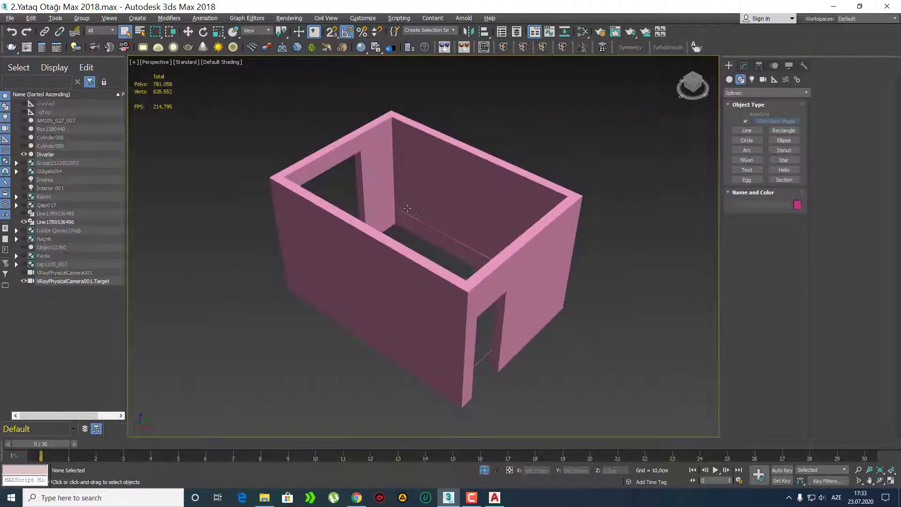
# Step: Select the copied spline inside the walls and rename it Plintus
pyautogui.scroll(5, 376, 256)
pyautogui.keyDown('alt'); pyautogui.moveTo(370, 264); pyautogui.dragTo(338, 201, button='middle'); pyautogui.keyUp('alt')
pyautogui.click(338, 203)
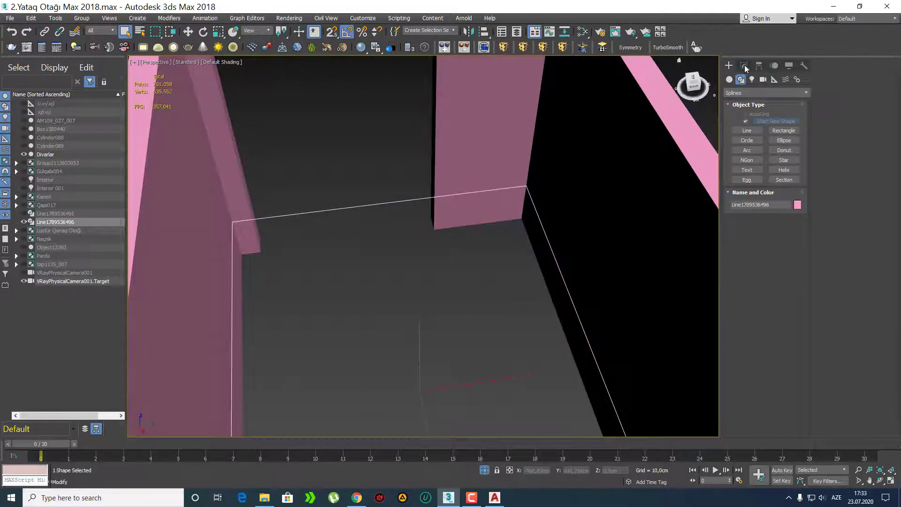
pyautogui.click(744, 65)
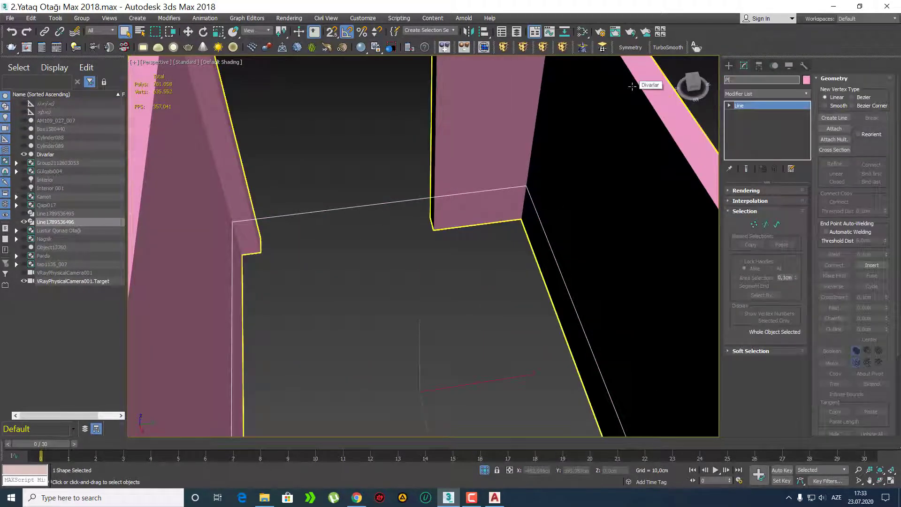
pyautogui.press('Return')
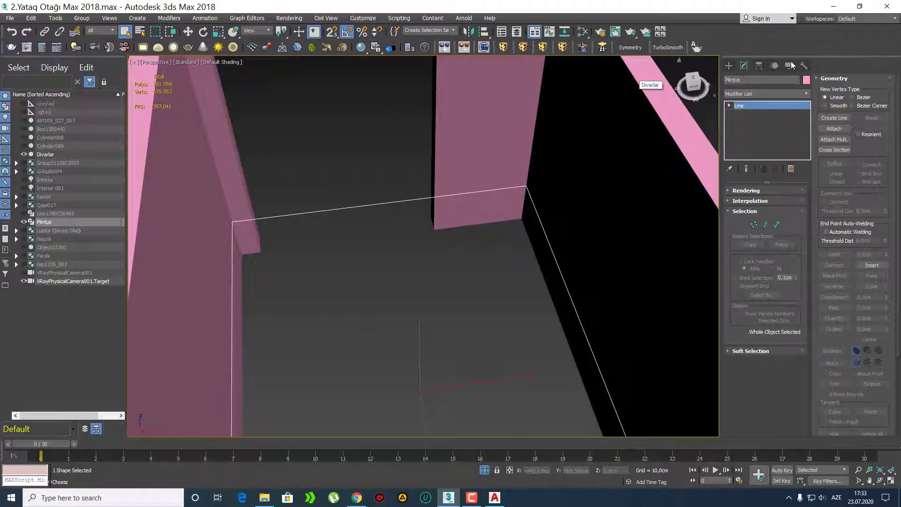
# Step: Enable Plintus in renderer and viewport with a Rectangular section of 12 cm length and 3 cm width
pyautogui.click(730, 191)
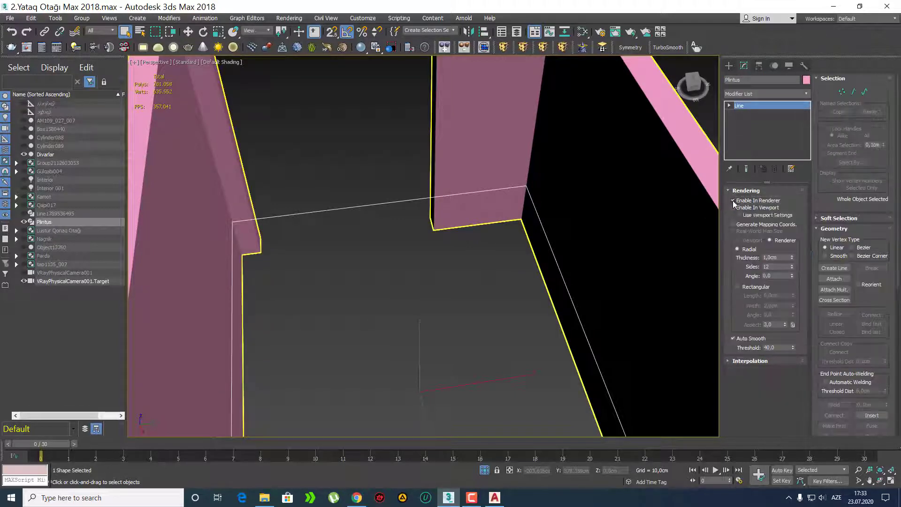
pyautogui.click(734, 207)
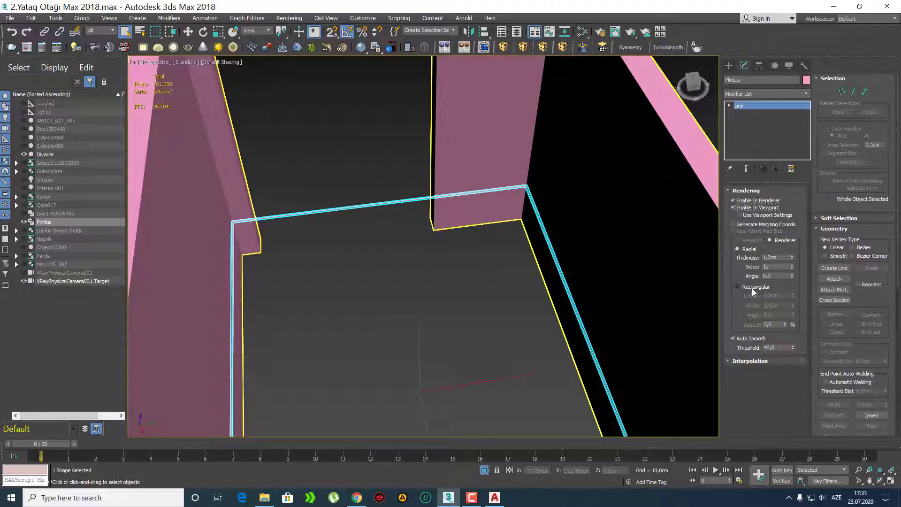
pyautogui.click(737, 287)
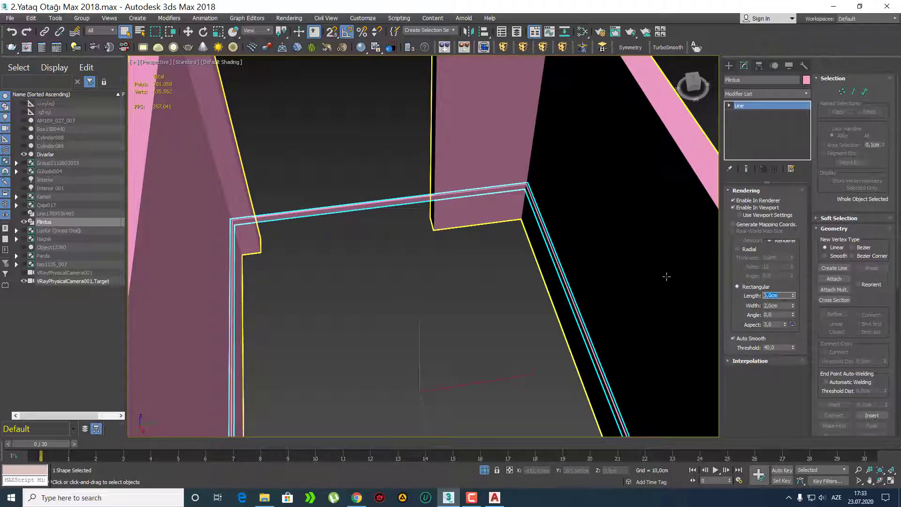
pyautogui.press('Return')
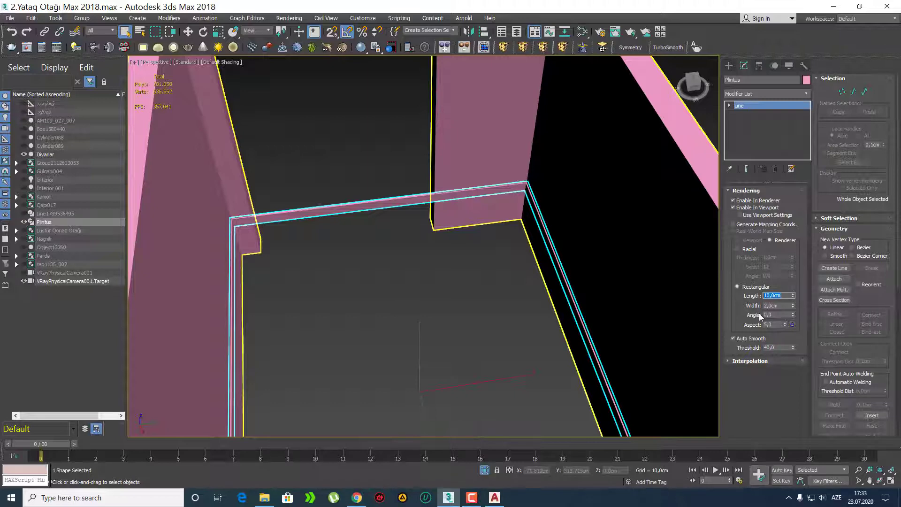
pyautogui.write('12')
pyautogui.press('Return')
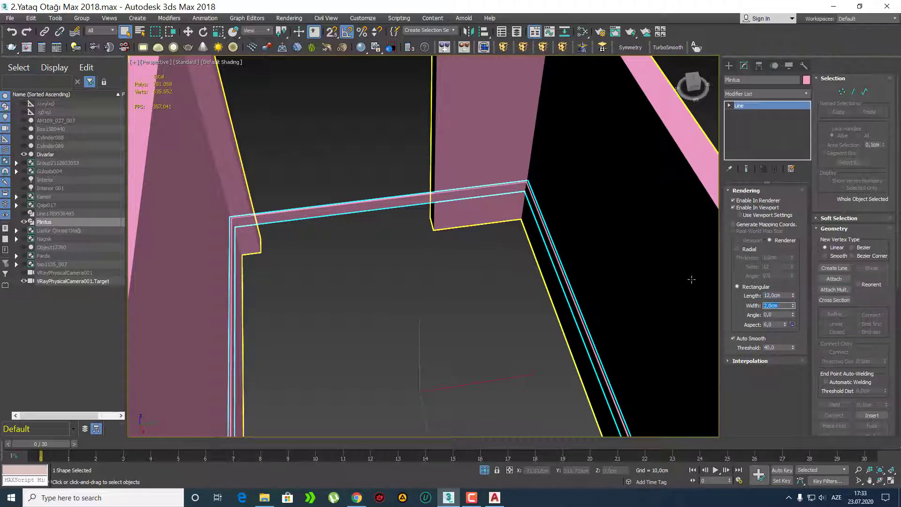
pyautogui.write('3')
pyautogui.press('Return')
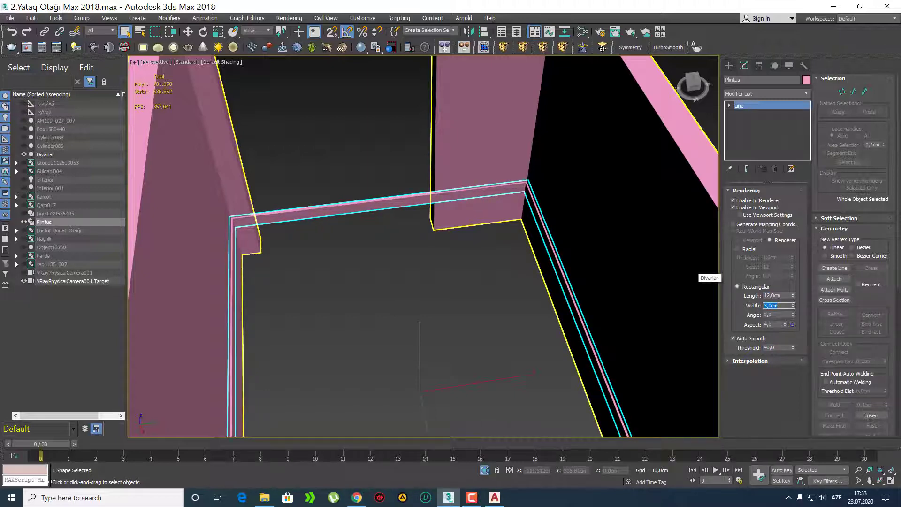
# Step: Convert the Plintus spline to an Editable Poly
pyautogui.rightClick(758, 109)
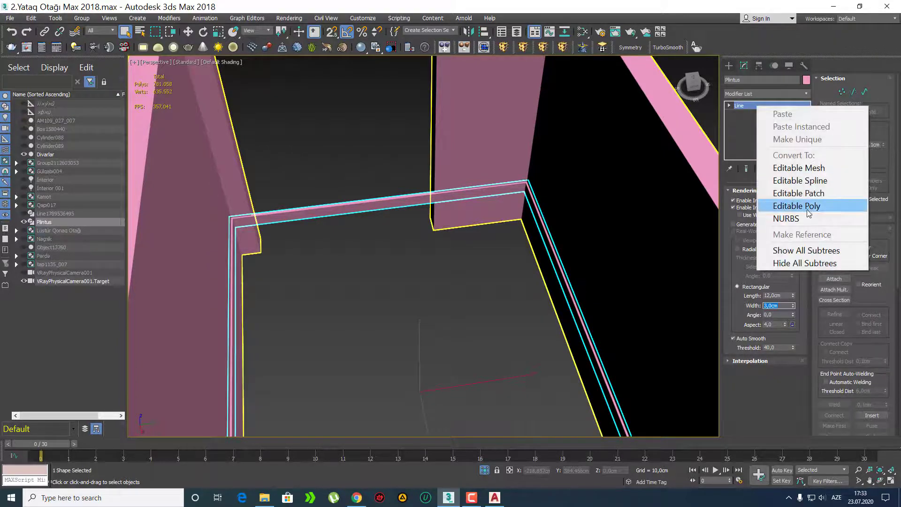
pyautogui.click(771, 203)
pyautogui.scroll(-10, 361, 244)
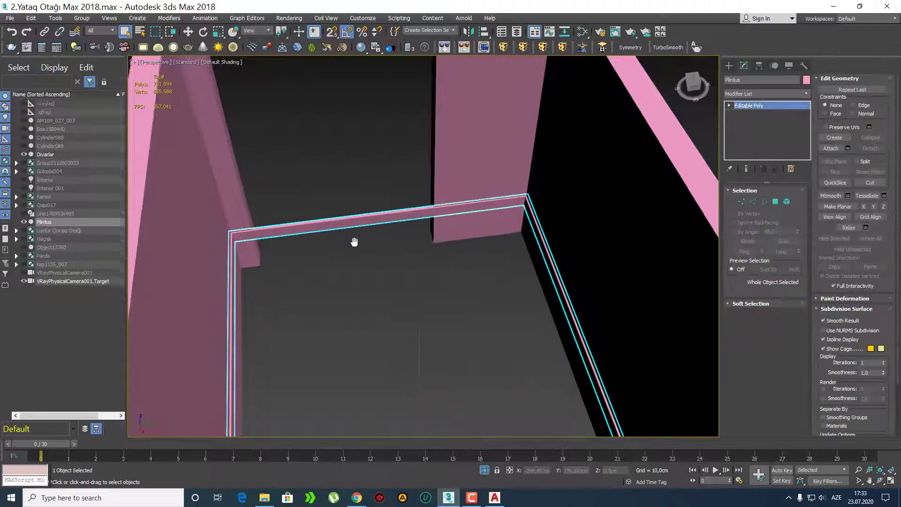
# Step: Delete the Plintus polygons that run across the doorway and the window opening
pyautogui.scroll(12, 376, 254)
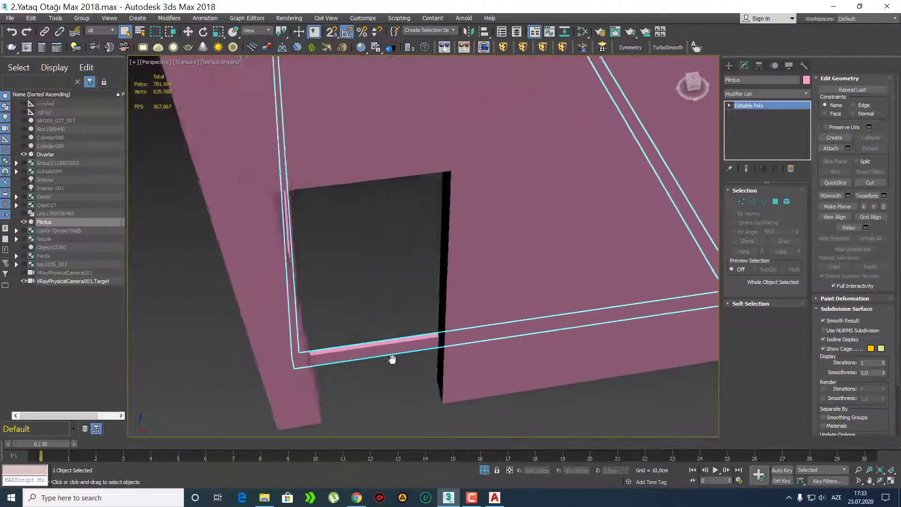
pyautogui.press('4')
pyautogui.moveTo(407, 348); pyautogui.dragTo(435, 398)
pyautogui.press('Delete')
pyautogui.scroll(-5, 446, 302)
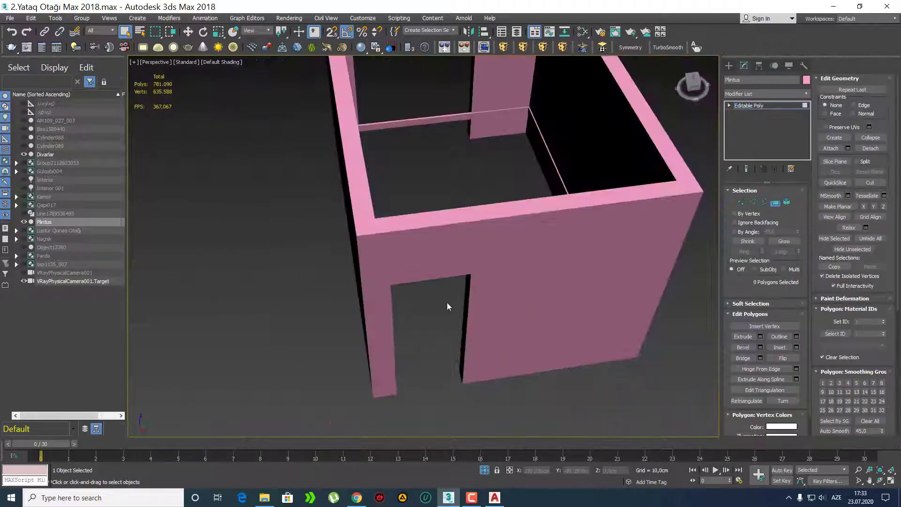
pyautogui.moveTo(437, 197); pyautogui.dragTo(393, 309, button='middle')
pyautogui.press('Delete')
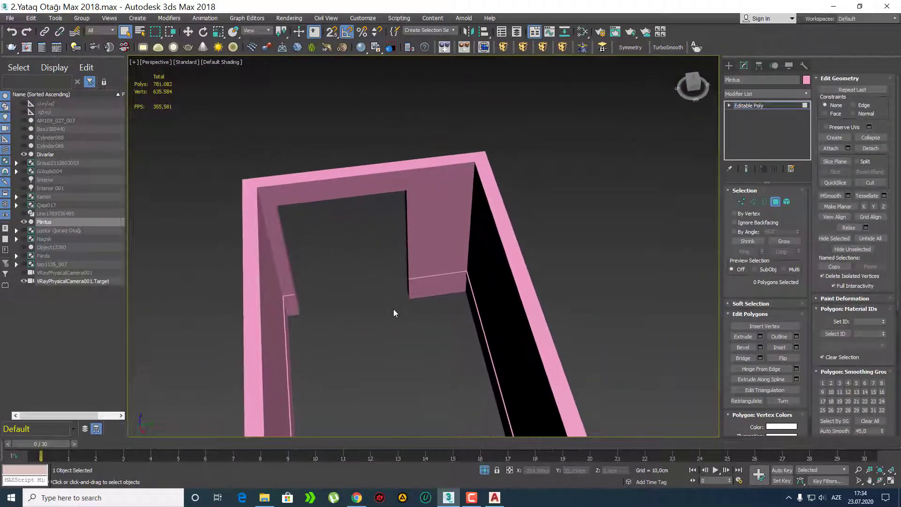
# Step: Select all open borders of Plintus and cap them
pyautogui.press('3')
pyautogui.scroll(-3, 557, 258)
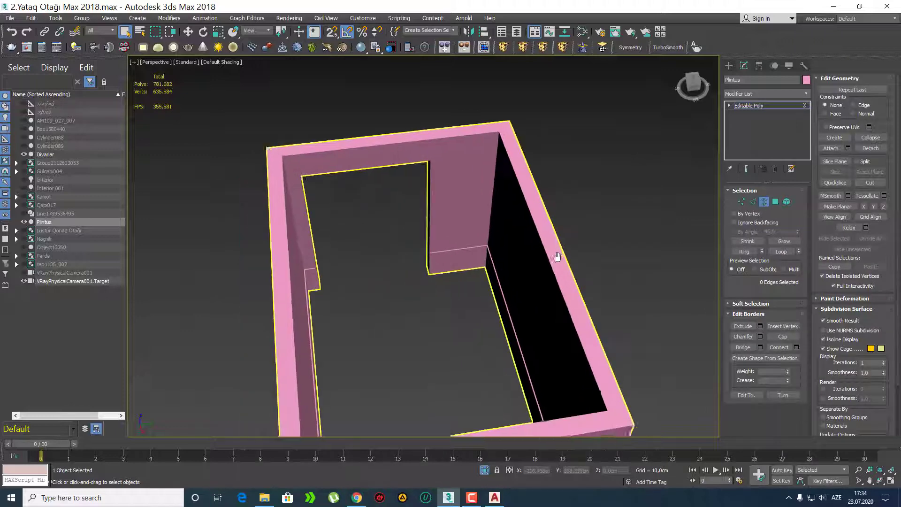
pyautogui.hotkey('ctrl', 'a')
pyautogui.scroll(6, 405, 254)
pyautogui.keyDown('alt'); pyautogui.moveTo(405, 254); pyautogui.dragTo(445, 268, button='middle'); pyautogui.keyUp('alt')
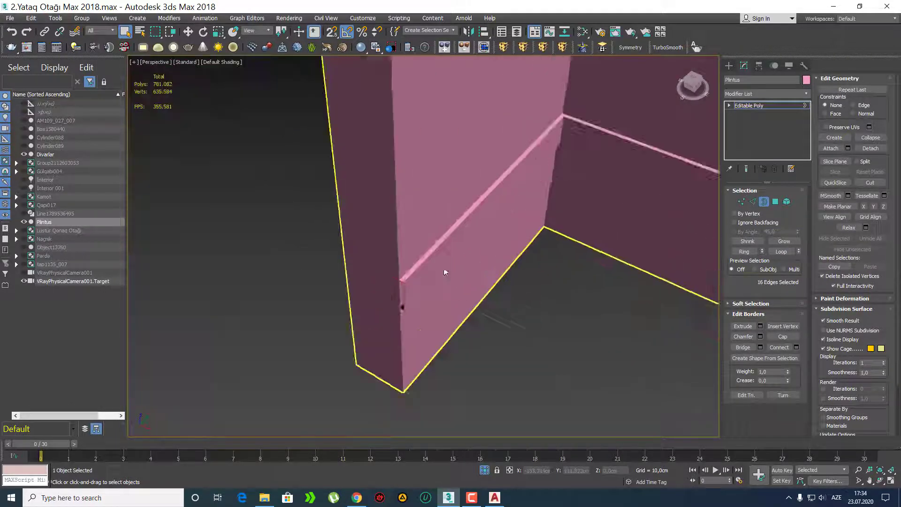
pyautogui.scroll(3, 415, 294)
pyautogui.moveTo(415, 294); pyautogui.dragTo(474, 282, button='middle')
pyautogui.click(787, 336)
pyautogui.scroll(-3, 588, 288)
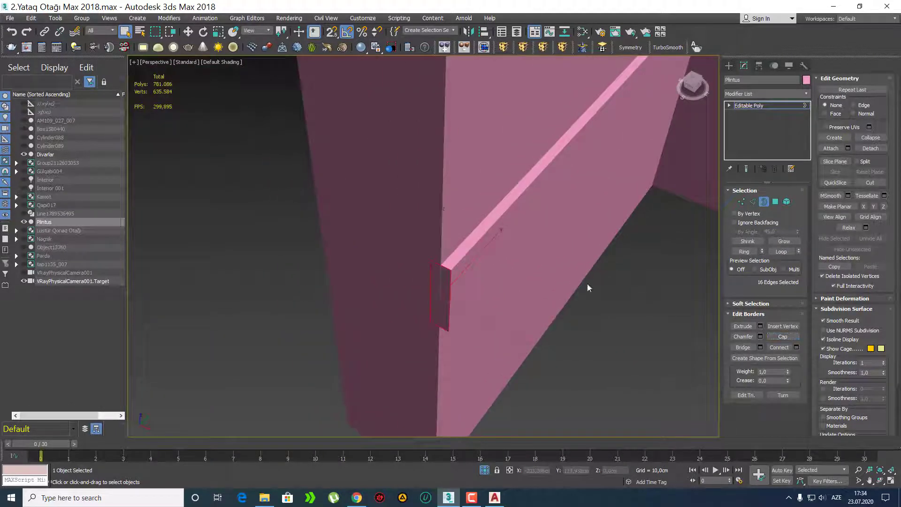
# Step: Change the Plintus object color to green
pyautogui.keyDown('alt'); pyautogui.moveTo(588, 288); pyautogui.dragTo(680, 194, button='middle'); pyautogui.keyUp('alt')
pyautogui.click(729, 65)
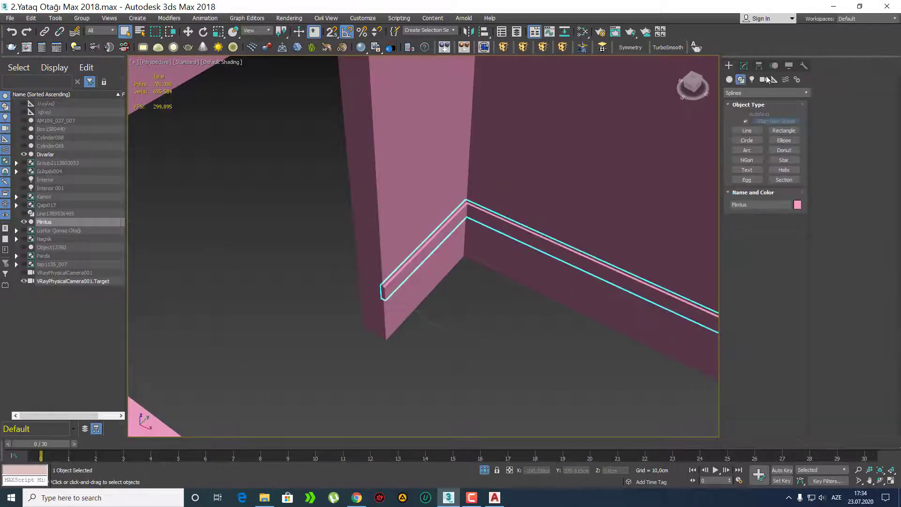
pyautogui.scroll(-4, 459, 300)
pyautogui.keyDown('alt'); pyautogui.moveTo(459, 301); pyautogui.dragTo(516, 263, button='middle'); pyautogui.keyUp('alt')
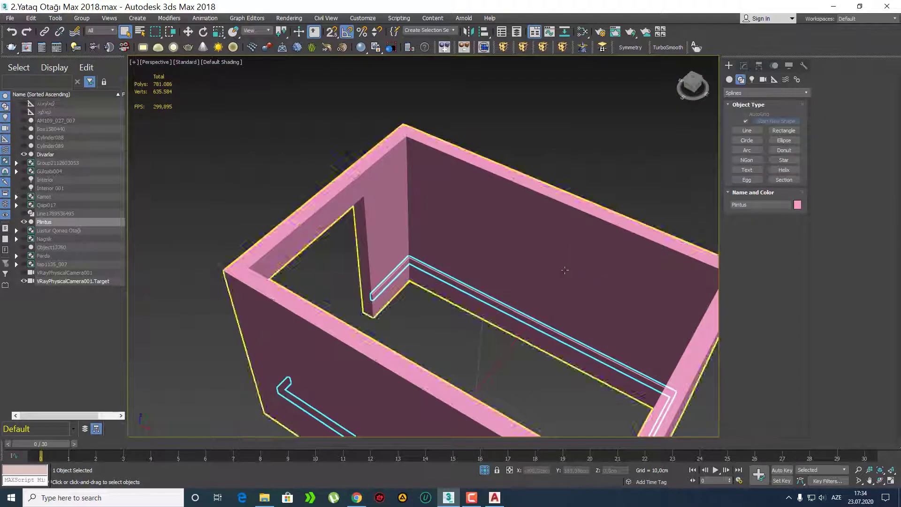
pyautogui.click(797, 205)
pyautogui.click(432, 243)
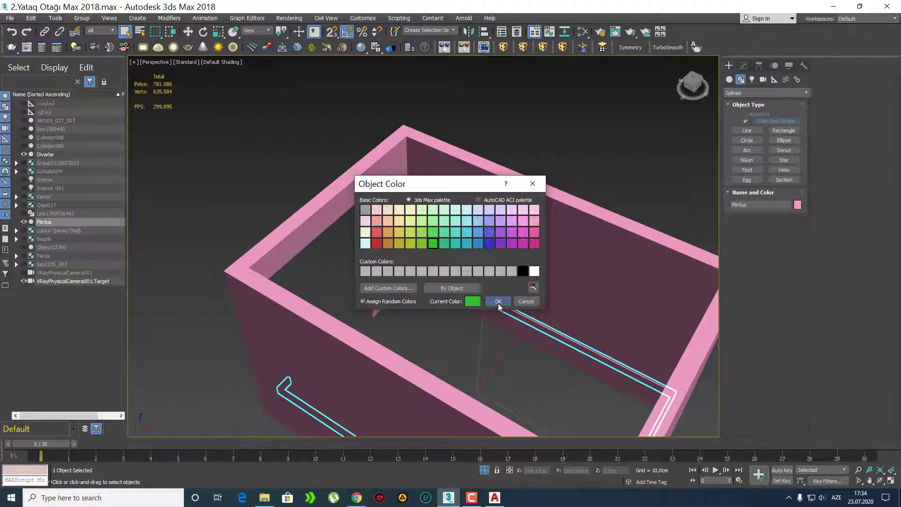
pyautogui.click(498, 301)
# Step: In the front wireframe view, select the bottom vertices of Plintus and set their absolute world Z to 0 cm
pyautogui.scroll(-5, 408, 233)
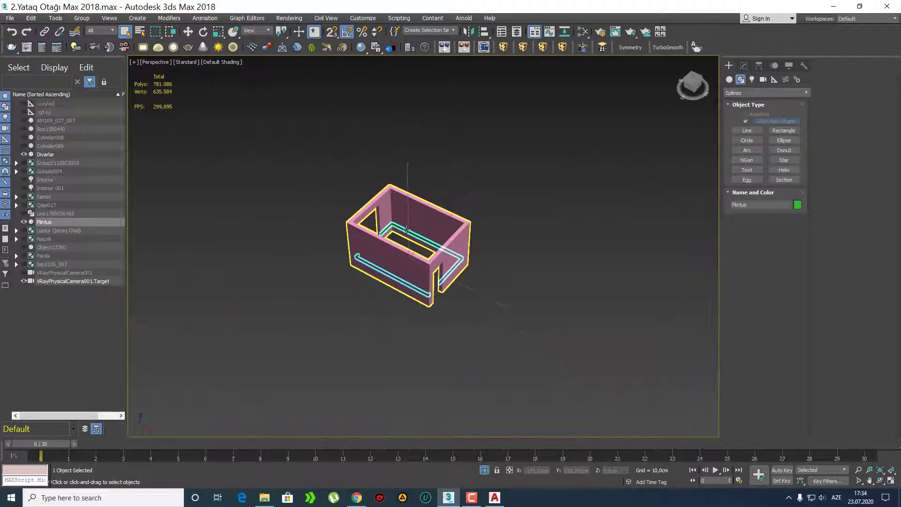
pyautogui.press('f')
pyautogui.press('F3')
pyautogui.scroll(-5, 406, 249)
pyautogui.press('1')
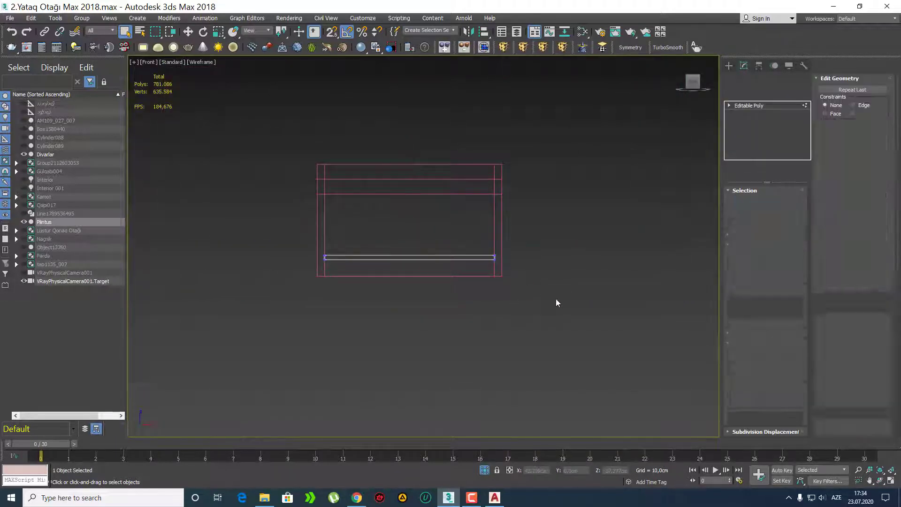
pyautogui.moveTo(558, 300); pyautogui.dragTo(280, 260)
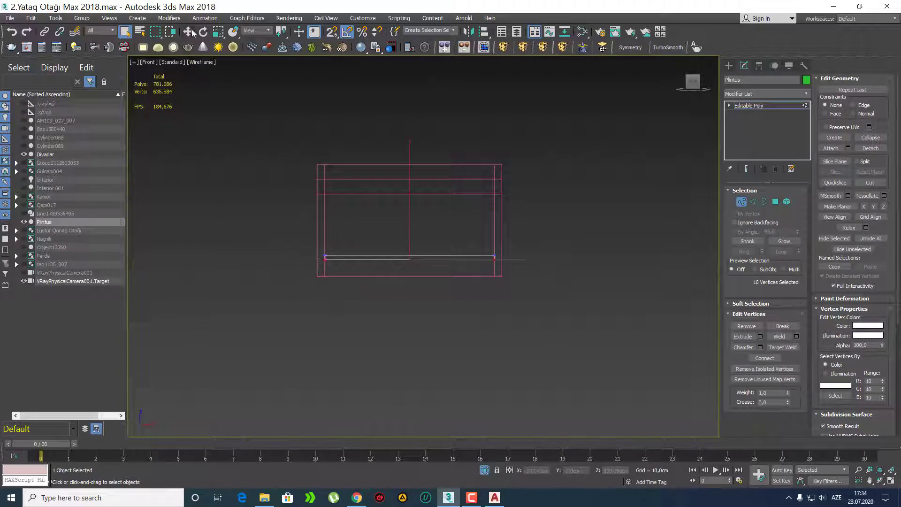
pyautogui.rightClick(193, 31)
pyautogui.rightClick(441, 251)
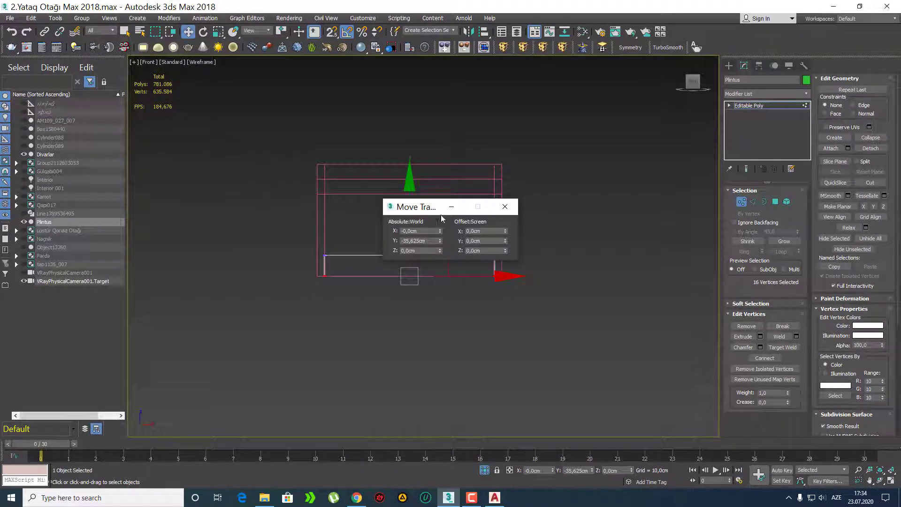
pyautogui.moveTo(425, 207); pyautogui.dragTo(589, 154)
pyautogui.moveTo(432, 262); pyautogui.dragTo(404, 323, button='middle')
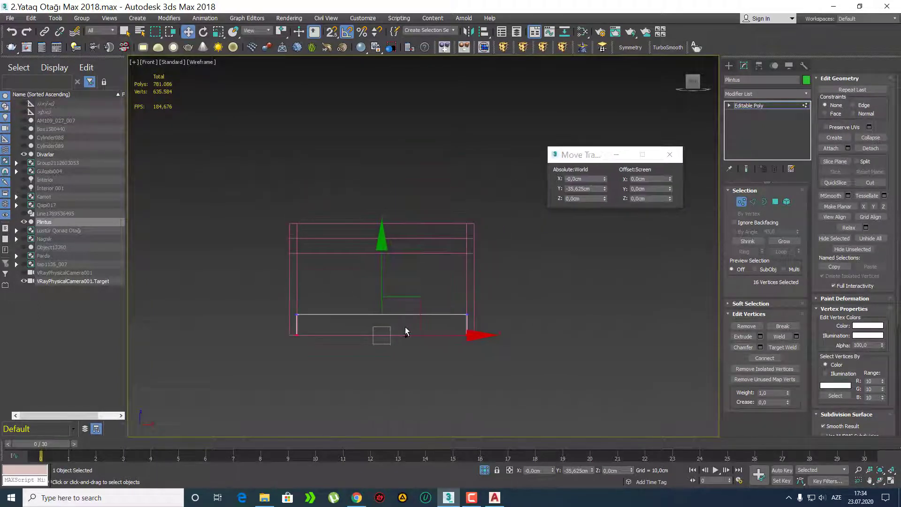
# Step: Select the top vertices of Plintus and set their absolute world Z to 12 cm, then return to the shaded perspective view
pyautogui.moveTo(407, 331); pyautogui.dragTo(457, 327)
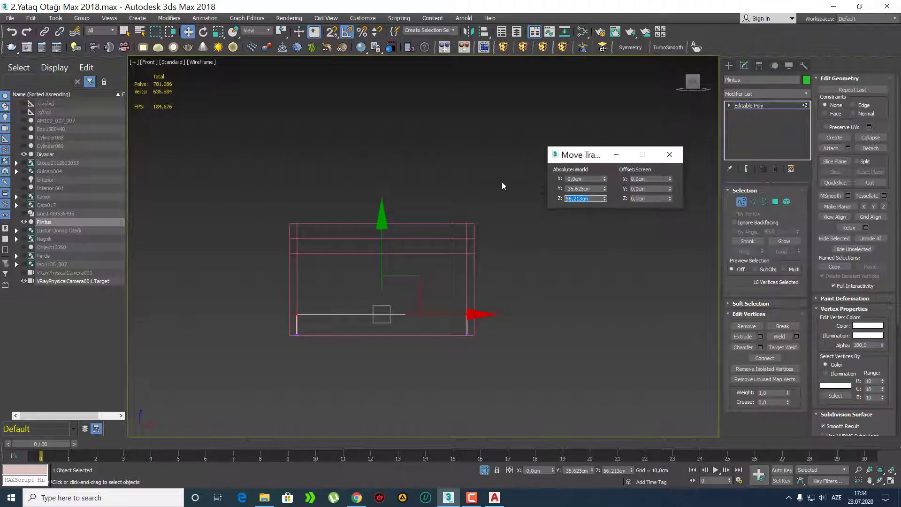
pyautogui.write('12')
pyautogui.press('Return')
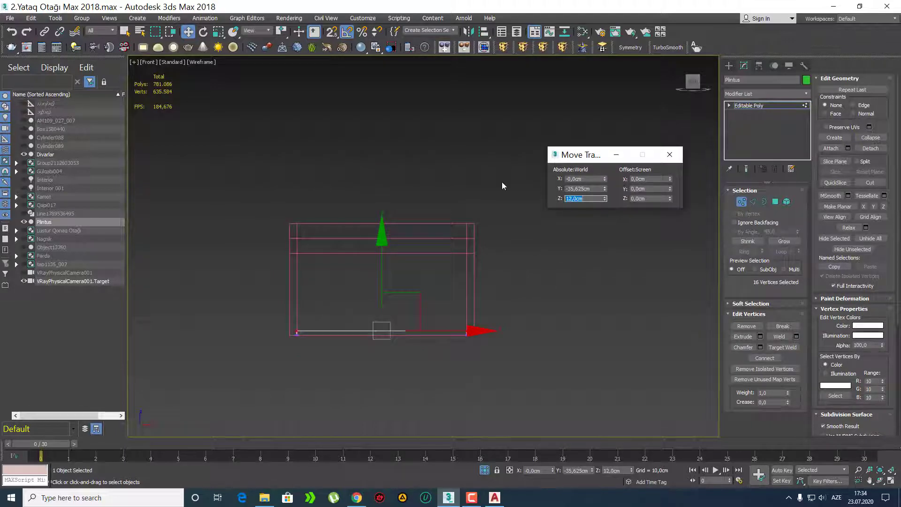
pyautogui.click(670, 154)
pyautogui.scroll(5, 527, 259)
pyautogui.scroll(-3, 527, 260)
pyautogui.press('p')
pyautogui.press('F3')
pyautogui.moveTo(527, 268)
pyautogui.keyDown('alt'); pyautogui.mouseDown(button='middle')
pyautogui.moveTo(429, 298)
pyautogui.moveTo(503, 207)
pyautogui.moveTo(426, 224)
pyautogui.moveTo(427, 265)
pyautogui.mouseUp(button='middle'); pyautogui.keyUp('alt')
pyautogui.click(729, 65)
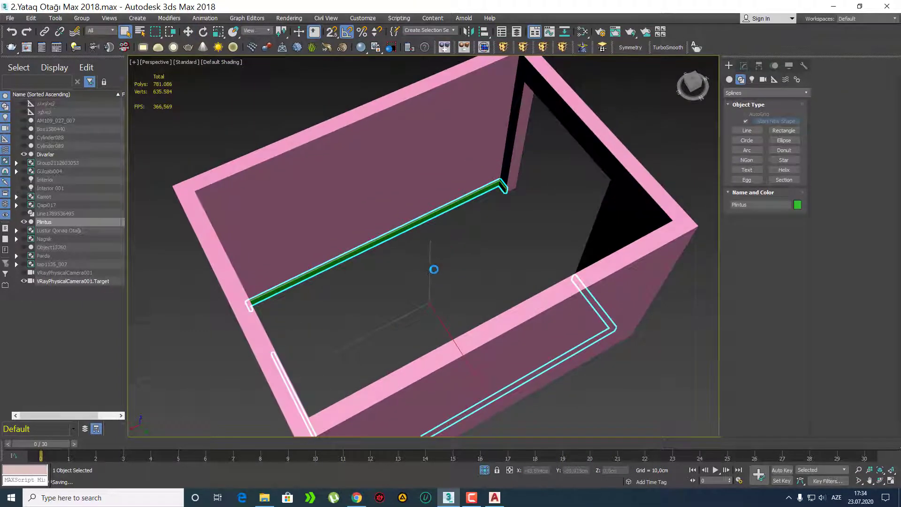
# Step: Bring back the hidden objects and clone the floor outline line beneath the room about 159 cm upward
pyautogui.click(453, 285)
pyautogui.keyDown('alt'); pyautogui.moveTo(453, 285); pyautogui.dragTo(424, 305, button='middle'); pyautogui.keyUp('alt')
pyautogui.scroll(-5, 438, 250)
pyautogui.rightClick(426, 252)
pyautogui.click(455, 213)
pyautogui.click(435, 282)
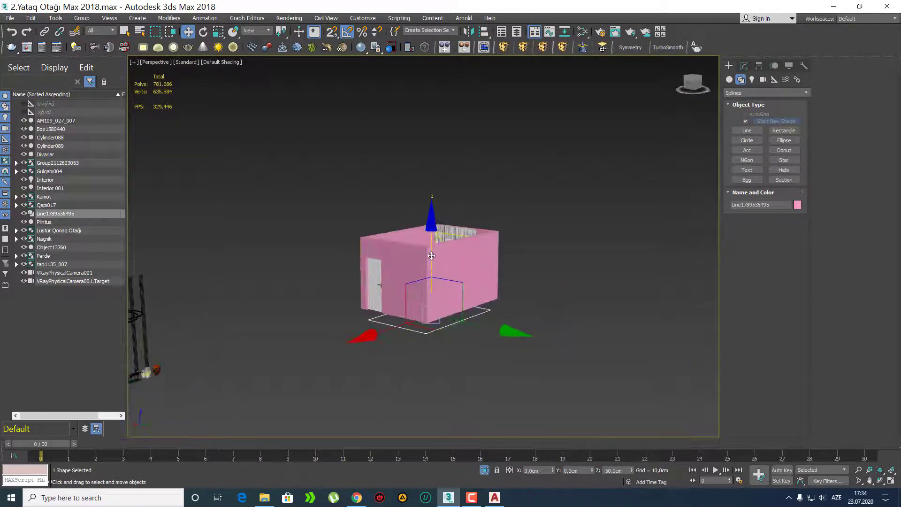
pyautogui.keyDown('shift'); pyautogui.moveTo(431, 263); pyautogui.dragTo(431, 218); pyautogui.keyUp('shift')
pyautogui.click(450, 291)
# Step: Isolate the cloned outline line together with the Divarlar walls
pyautogui.keyDown('ctrl'); pyautogui.click(45, 154); pyautogui.keyUp('ctrl')
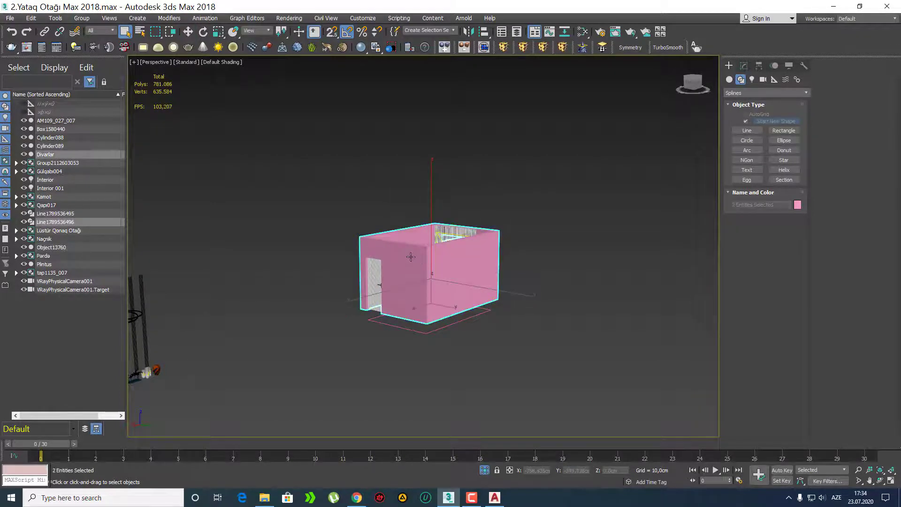
pyautogui.hotkey('alt', 'q')
pyautogui.moveTo(470, 302)
pyautogui.keyDown('alt'); pyautogui.mouseDown(button='middle')
pyautogui.moveTo(405, 357)
pyautogui.moveTo(408, 223)
pyautogui.mouseUp(button='middle'); pyautogui.keyUp('alt')
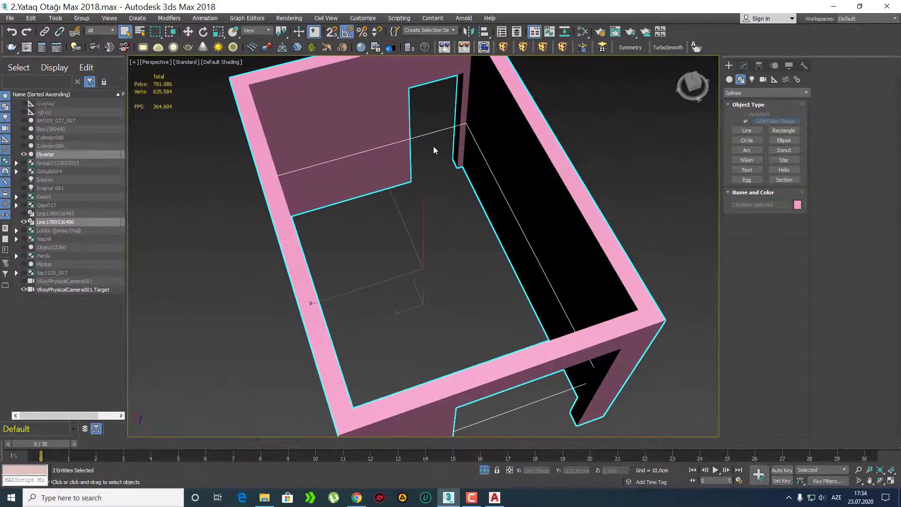
# Step: Rename the cloned outline line to Parket and convert it to an Editable Poly
pyautogui.click(443, 130)
pyautogui.click(745, 66)
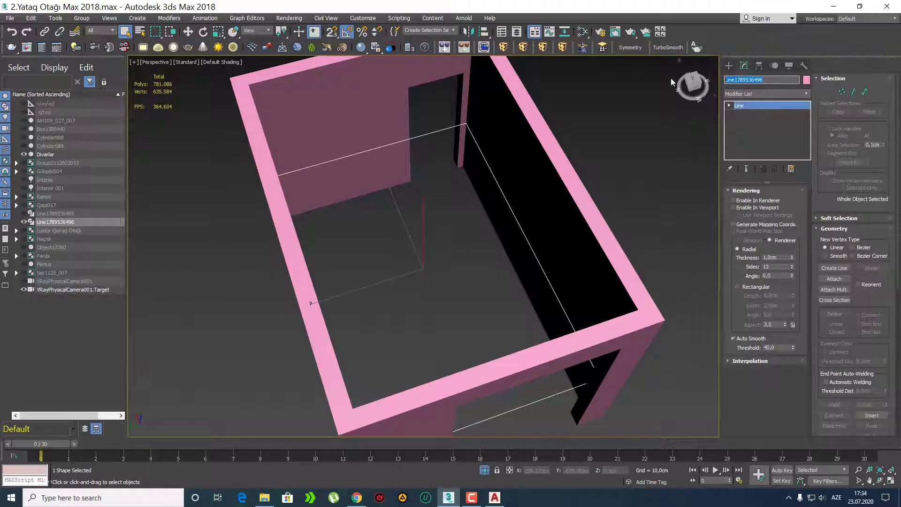
pyautogui.write('Parker')
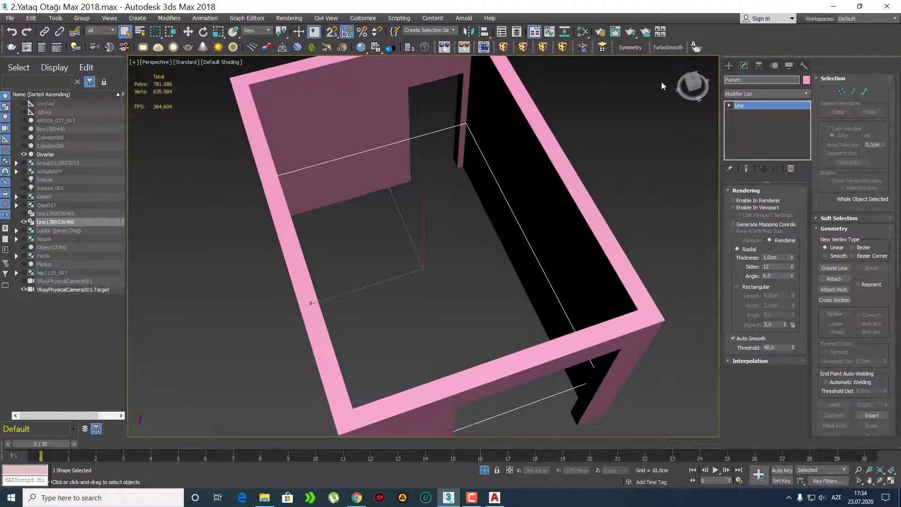
pyautogui.press('Return')
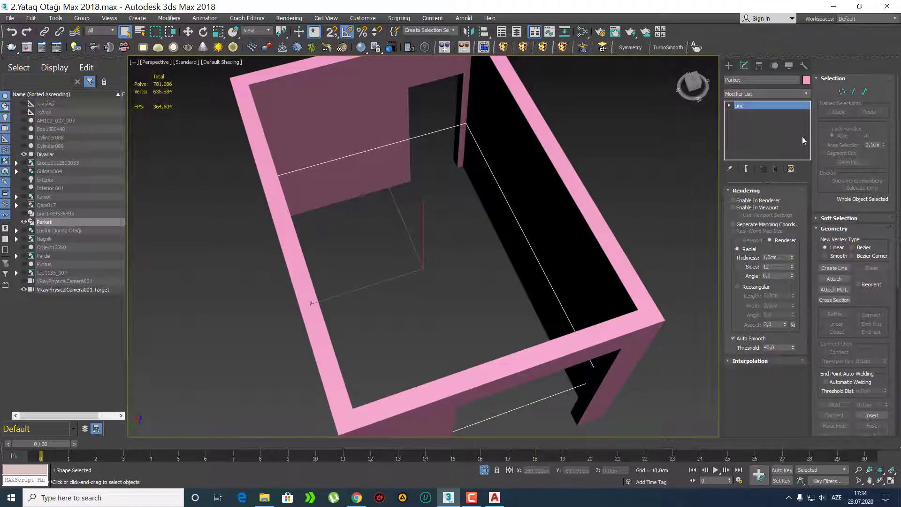
pyautogui.rightClick(746, 112)
pyautogui.click(779, 202)
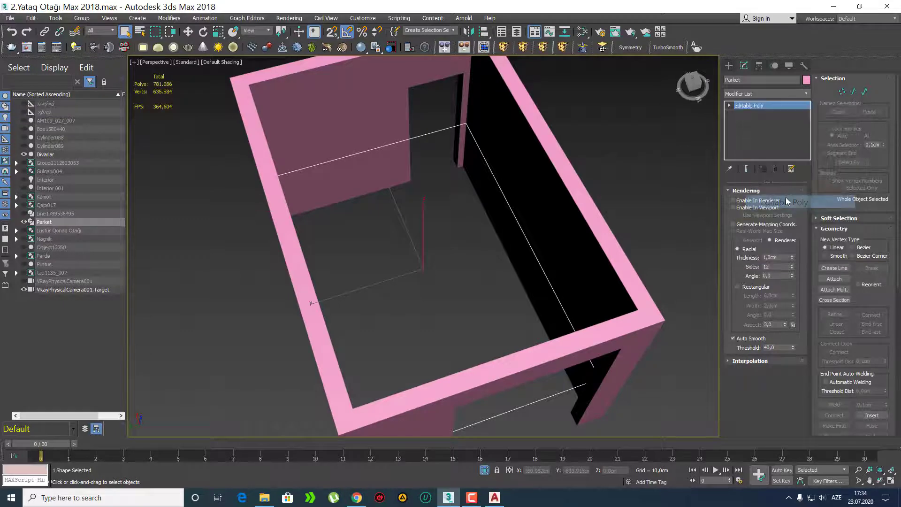
pyautogui.moveTo(427, 141); pyautogui.dragTo(414, 185, button='middle')
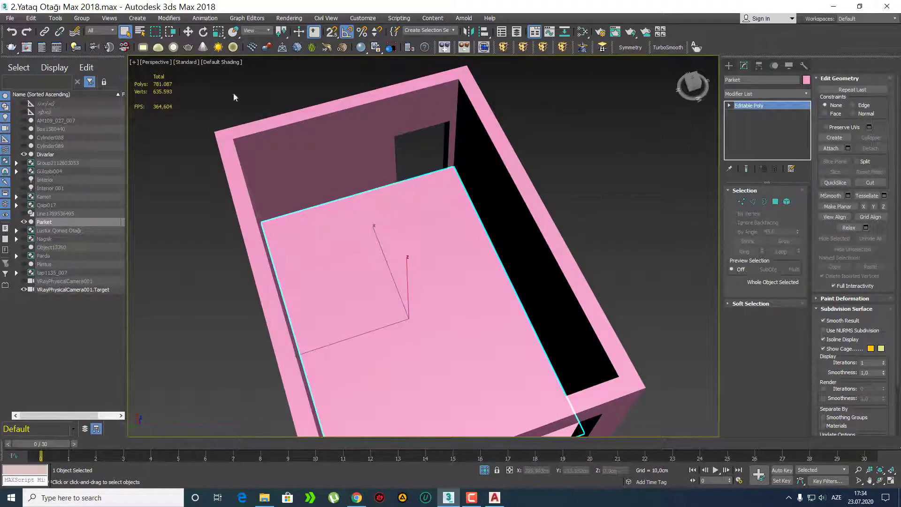
# Step: Set the absolute world Z position of Parket to 0 cm
pyautogui.rightClick(188, 32)
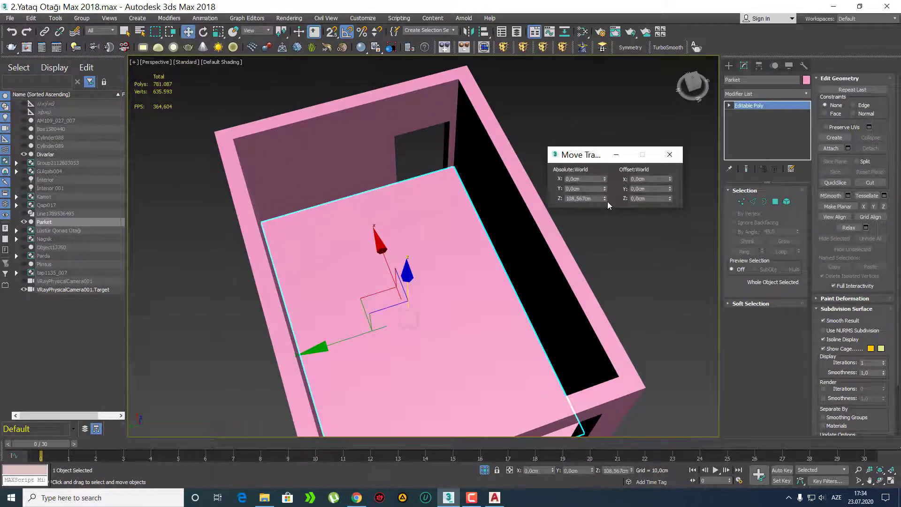
pyautogui.rightClick(605, 199)
pyautogui.click(670, 155)
pyautogui.click(729, 66)
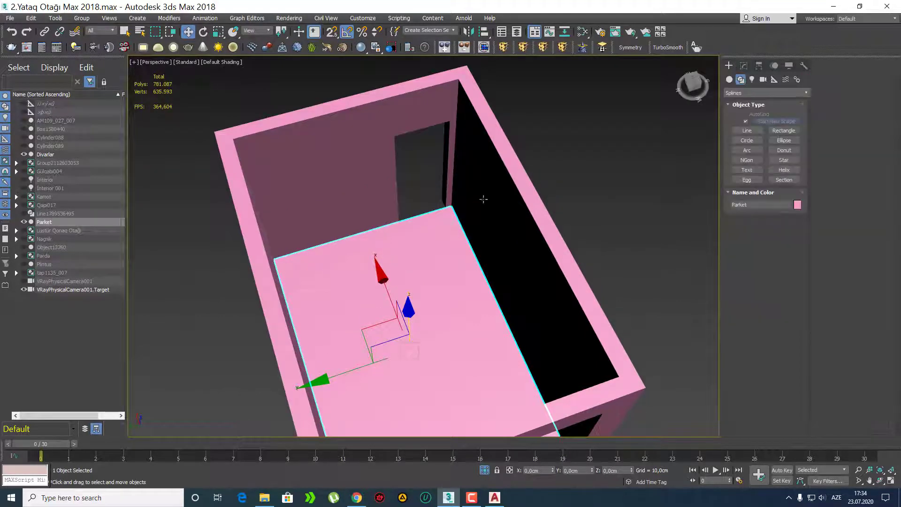
# Step: Extend the Parket edge at the doorway about 20 cm outward to cover the wall thickness, with edged faces shown
pyautogui.scroll(5, 410, 252)
pyautogui.scroll(2, 410, 252)
pyautogui.moveTo(437, 249); pyautogui.dragTo(417, 309, button='middle')
pyautogui.press('2')
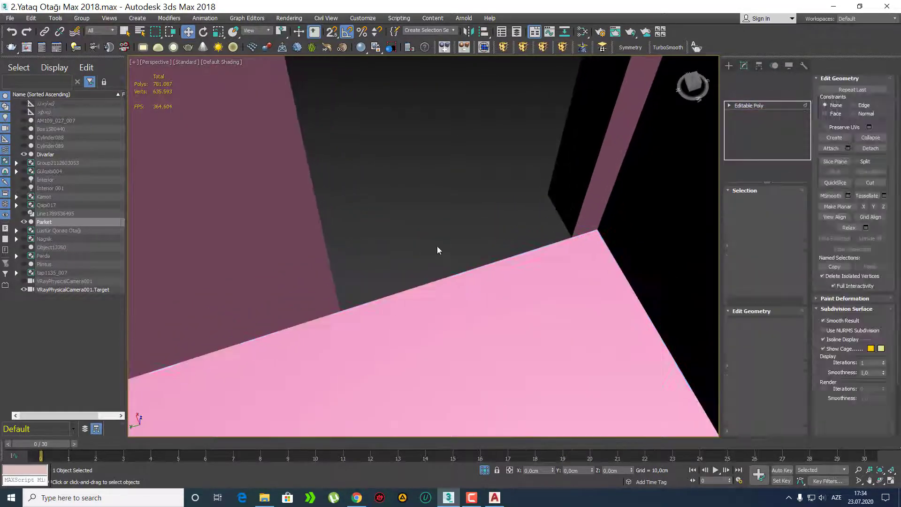
pyautogui.click(442, 278)
pyautogui.press('F4')
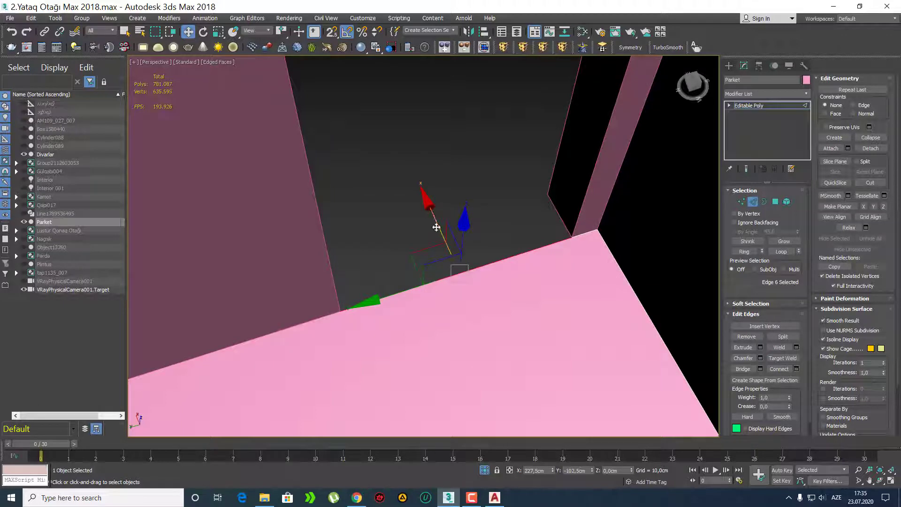
pyautogui.keyDown('shift'); pyautogui.moveTo(436, 228); pyautogui.dragTo(408, 187); pyautogui.keyUp('shift')
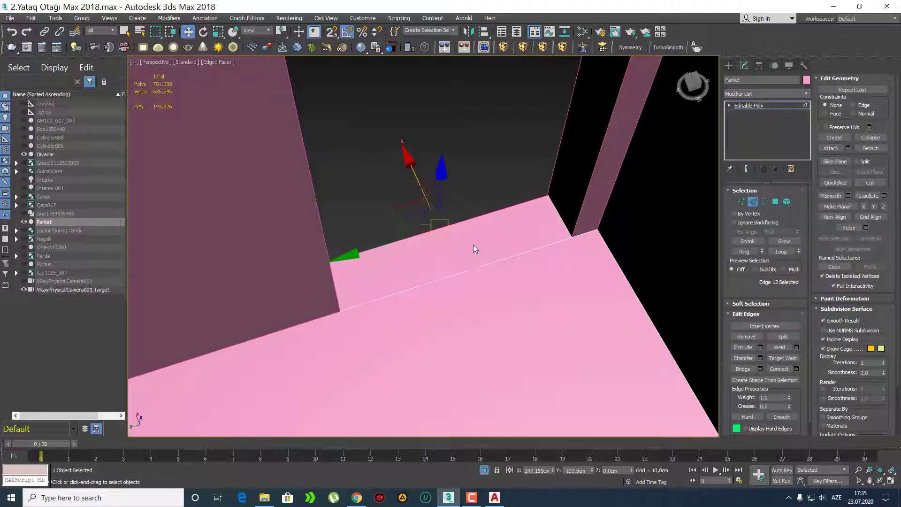
pyautogui.keyDown('alt'); pyautogui.moveTo(473, 249); pyautogui.dragTo(483, 346, button='middle'); pyautogui.keyUp('alt')
pyautogui.click(483, 346)
pyautogui.scroll(3, 471, 314)
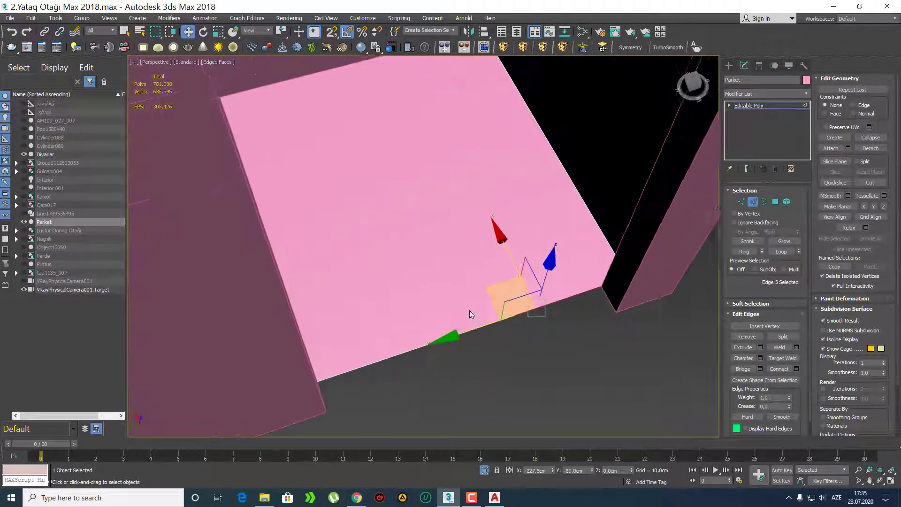
pyautogui.scroll(1, 471, 315)
pyautogui.keyDown('shift'); pyautogui.moveTo(491, 334); pyautogui.dragTo(504, 354); pyautogui.keyUp('shift')
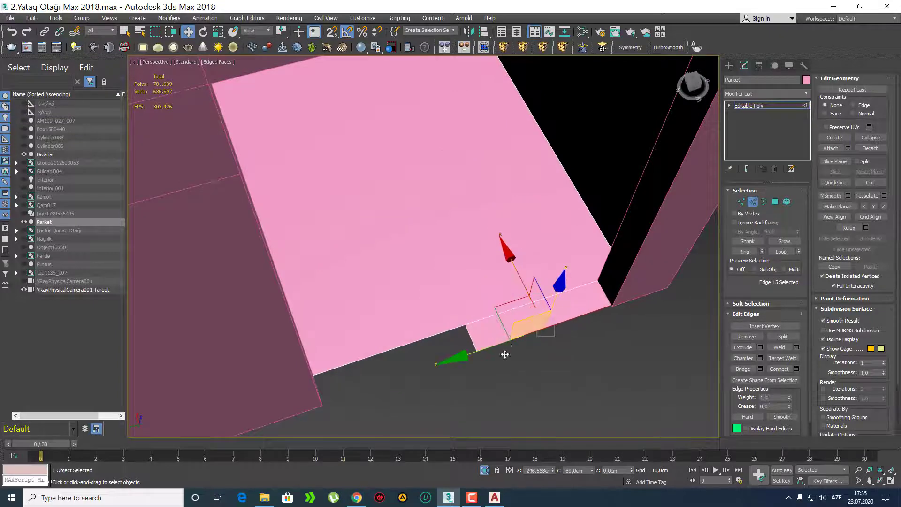
pyautogui.hotkey('ctrl', 'z')
pyautogui.hotkey('ctrl', 'z')
# Step: Extend the two Parket edges at the window opening together about 20 cm outward and leave edge editing
pyautogui.keyDown('shift'); pyautogui.moveTo(439, 267); pyautogui.dragTo(605, 260); pyautogui.keyUp('shift')
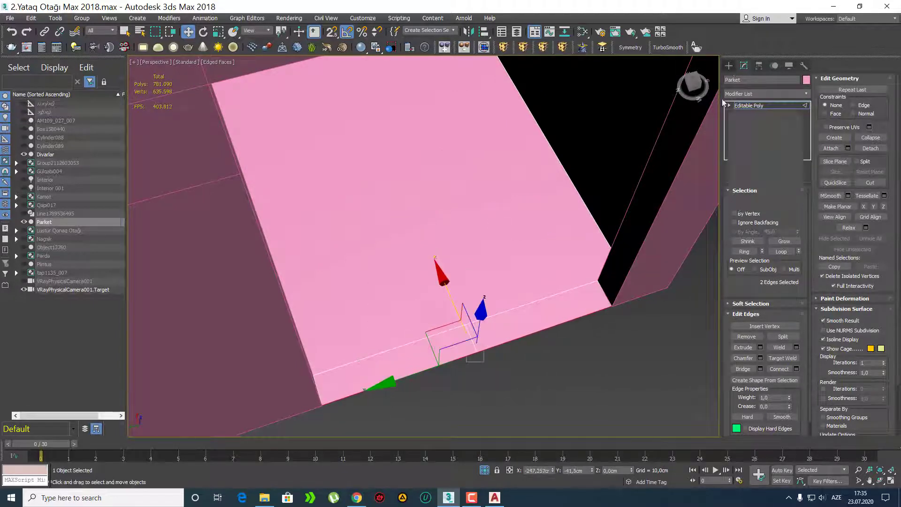
pyautogui.click(729, 66)
pyautogui.click(741, 79)
pyautogui.scroll(-6, 447, 235)
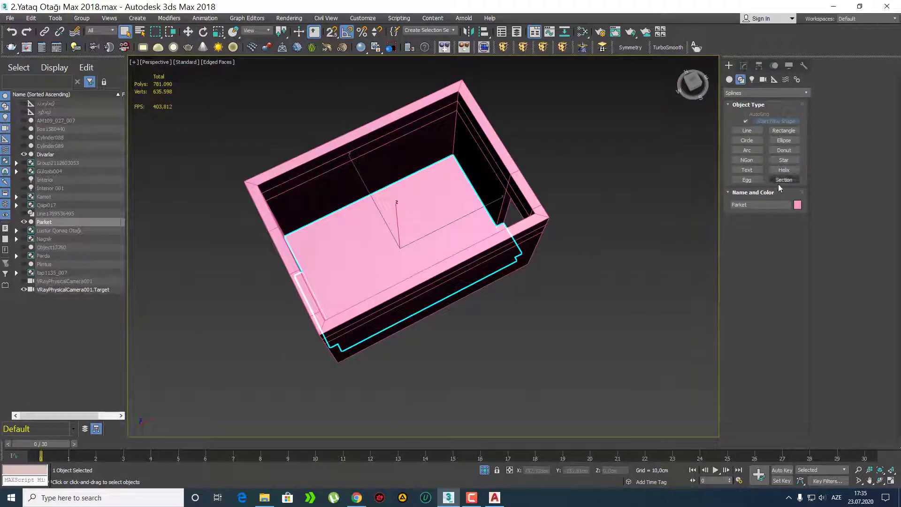
# Step: Change the Parket object color to turquoise and bring the hidden room objects back into view
pyautogui.click(798, 206)
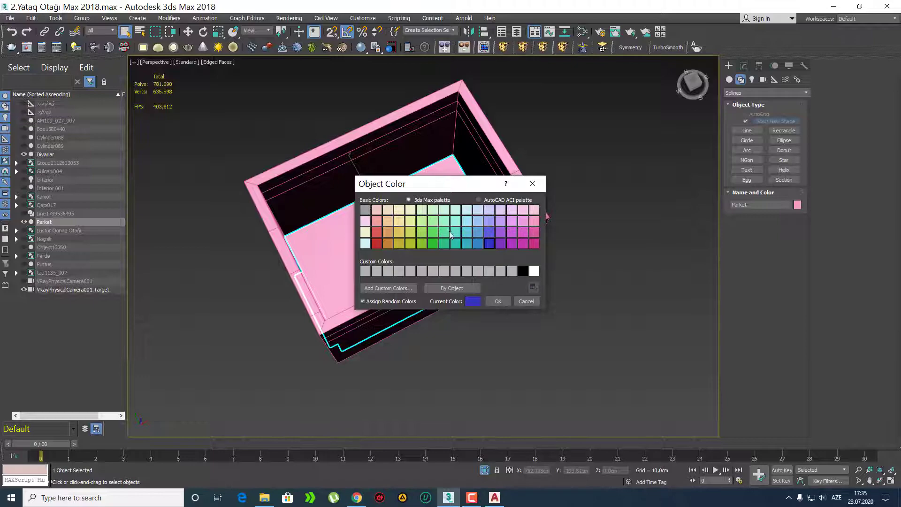
pyautogui.click(499, 301)
pyautogui.rightClick(431, 196)
pyautogui.click(473, 153)
# Step: Inspect how Parket and Plintus meet the walls, door and windows from several angles
pyautogui.keyDown('alt'); pyautogui.moveTo(428, 200); pyautogui.dragTo(465, 181, button='middle'); pyautogui.keyUp('alt')
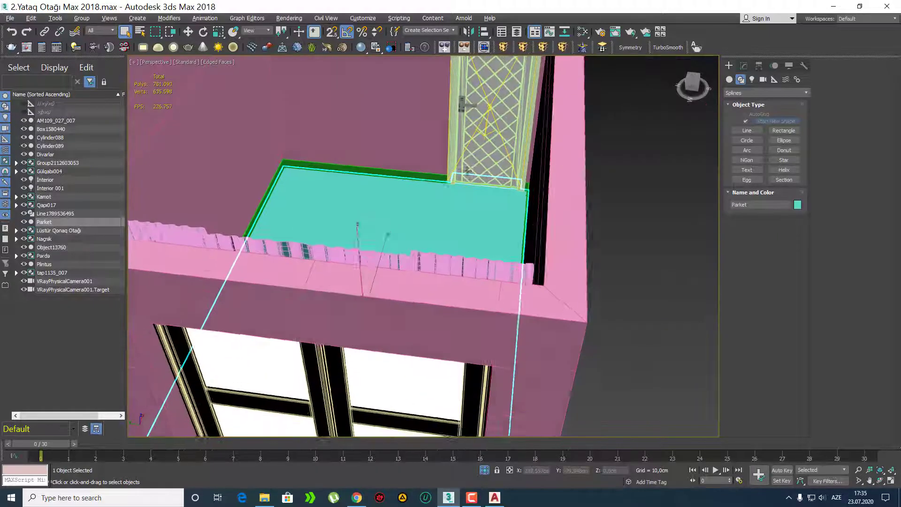
pyautogui.scroll(-5, 469, 235)
pyautogui.keyDown('alt'); pyautogui.moveTo(471, 245); pyautogui.dragTo(519, 261, button='middle'); pyautogui.keyUp('alt')
pyautogui.scroll(5, 434, 194)
pyautogui.keyDown('alt'); pyautogui.moveTo(434, 194); pyautogui.dragTo(408, 291, button='middle'); pyautogui.keyUp('alt')
pyautogui.scroll(-4, 450, 211)
pyautogui.scroll(4, 505, 287)
pyautogui.scroll(-5, 456, 291)
pyautogui.keyDown('alt'); pyautogui.moveTo(505, 288); pyautogui.dragTo(532, 277, button='middle'); pyautogui.keyUp('alt')
pyautogui.scroll(5, 535, 220)
# Step: Select the Plintus object and save the scene
pyautogui.click(521, 234)
pyautogui.hotkey('ctrl', 's')
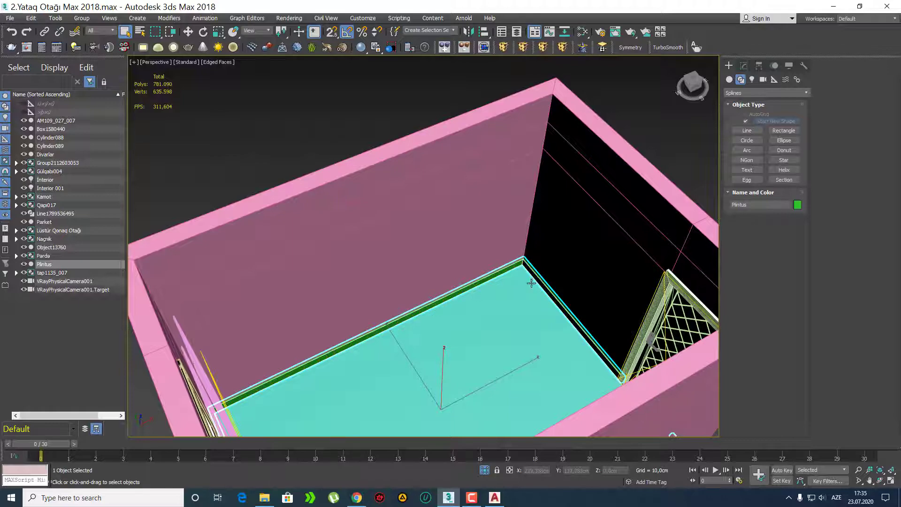
pyautogui.keyDown('alt'); pyautogui.moveTo(541, 280); pyautogui.dragTo(525, 267, button='middle'); pyautogui.keyUp('alt')
# Step: Open the Slate Material Editor at full size and display the parameters of the Ağ Laminat Parlaq material
pyautogui.press('m')
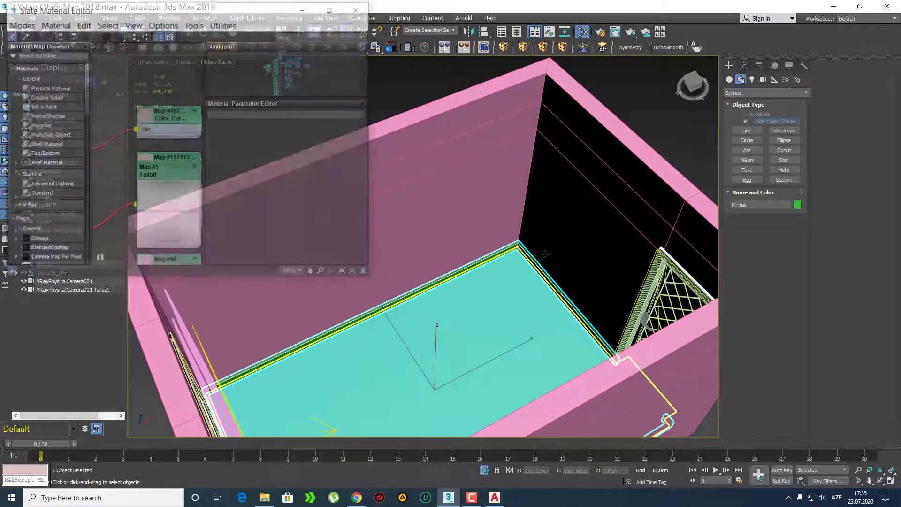
pyautogui.moveTo(261, 12); pyautogui.dragTo(398, 74)
pyautogui.doubleClick(398, 74)
pyautogui.scroll(-5, 393, 251)
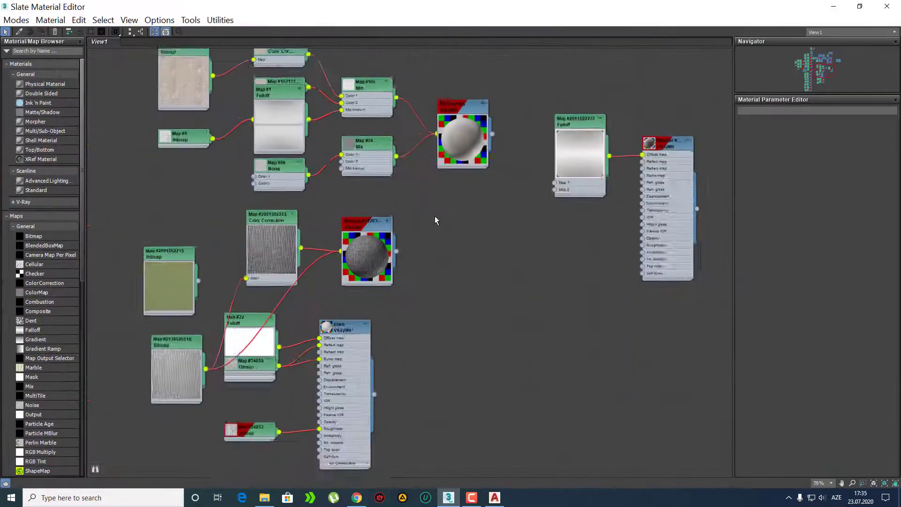
pyautogui.moveTo(444, 271); pyautogui.dragTo(437, 350, button='middle')
pyautogui.scroll(-3, 626, 234)
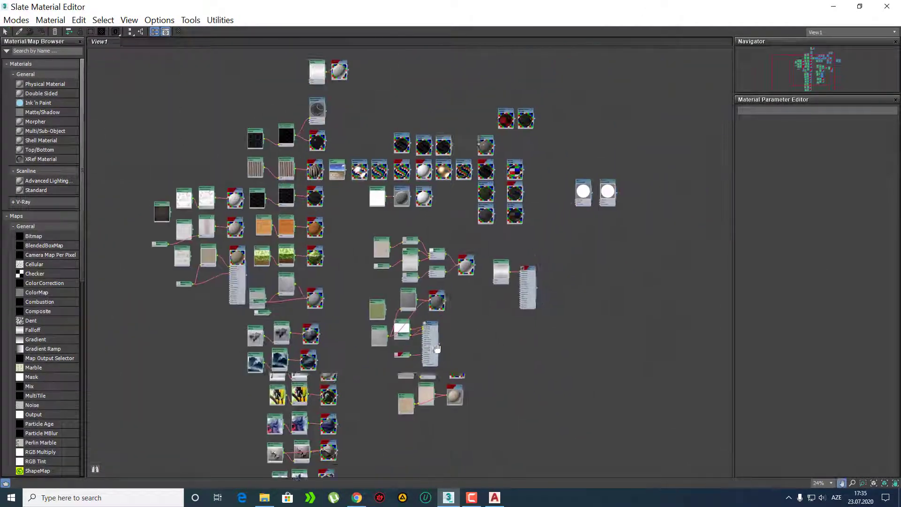
pyautogui.scroll(5, 403, 199)
pyautogui.scroll(3, 373, 167)
pyautogui.doubleClick(376, 164)
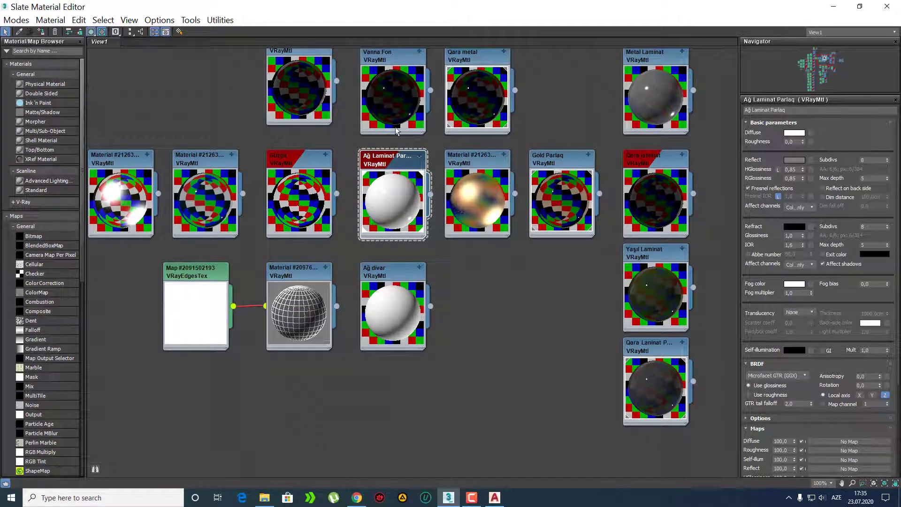
# Step: Check the diffuse and reflection colors of Ağ Laminat Parlaq and assign the material to Plintus
pyautogui.click(800, 133)
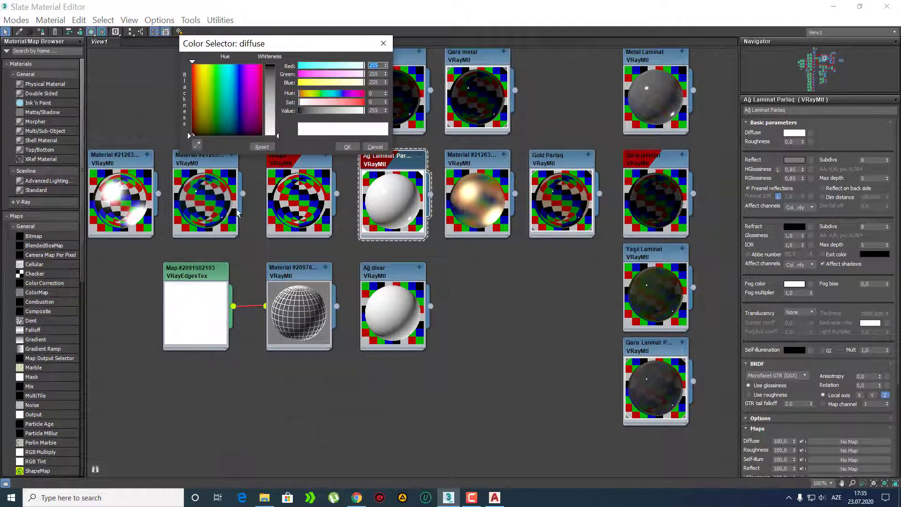
pyautogui.click(347, 147)
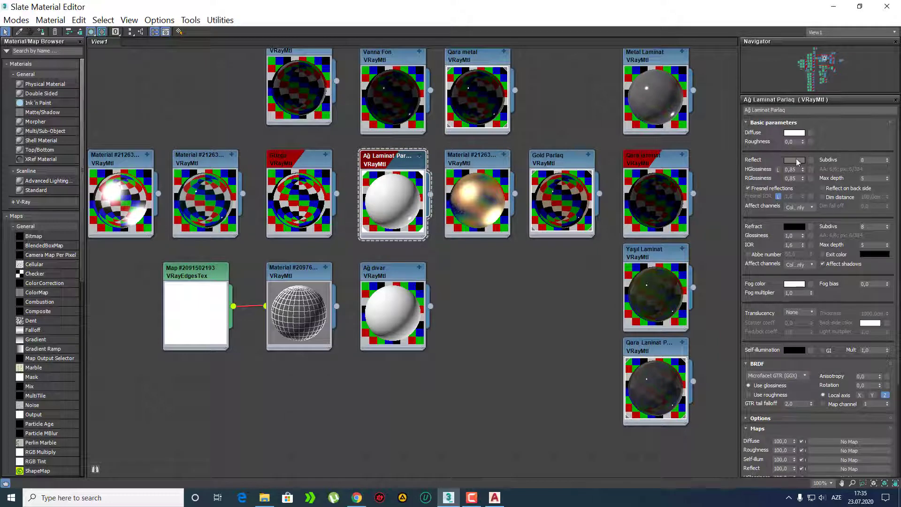
pyautogui.click(796, 160)
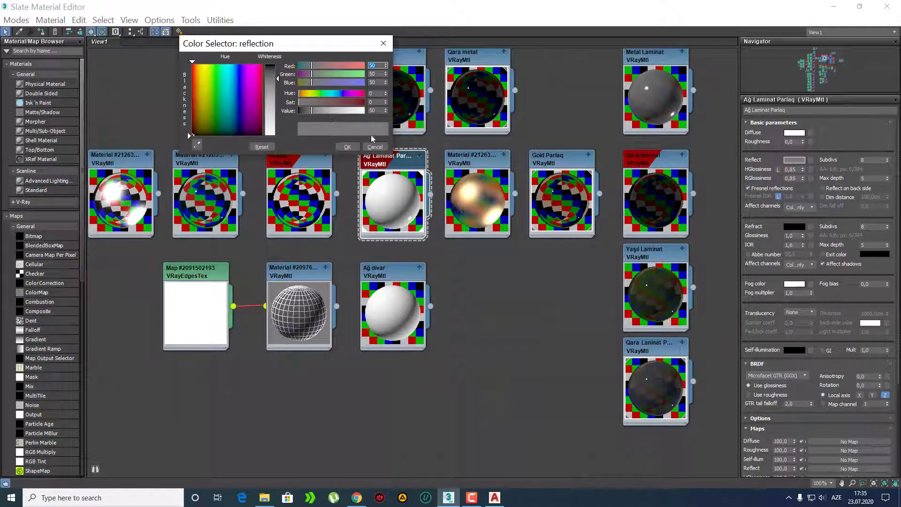
pyautogui.click(355, 147)
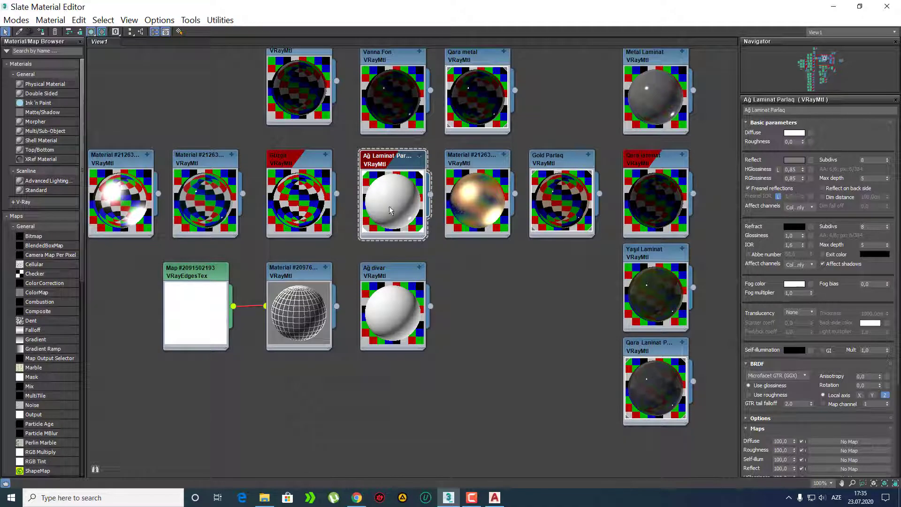
pyautogui.click(886, 7)
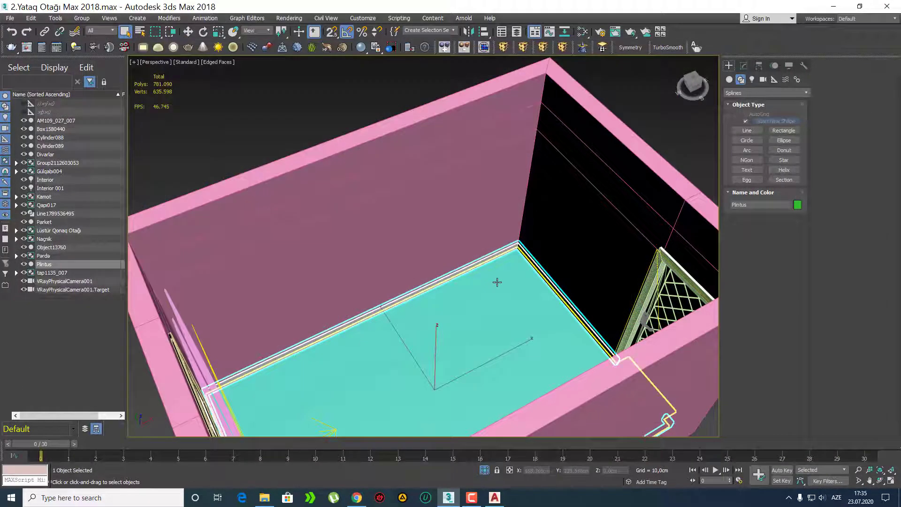
pyautogui.click(497, 283)
pyautogui.press('m')
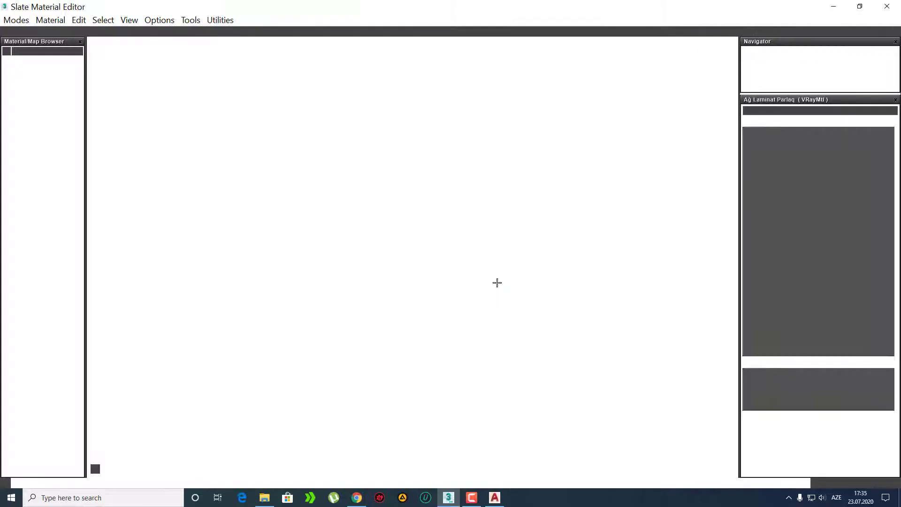
pyautogui.scroll(-3, 330, 272)
pyautogui.moveTo(330, 273); pyautogui.dragTo(618, 207, button='middle')
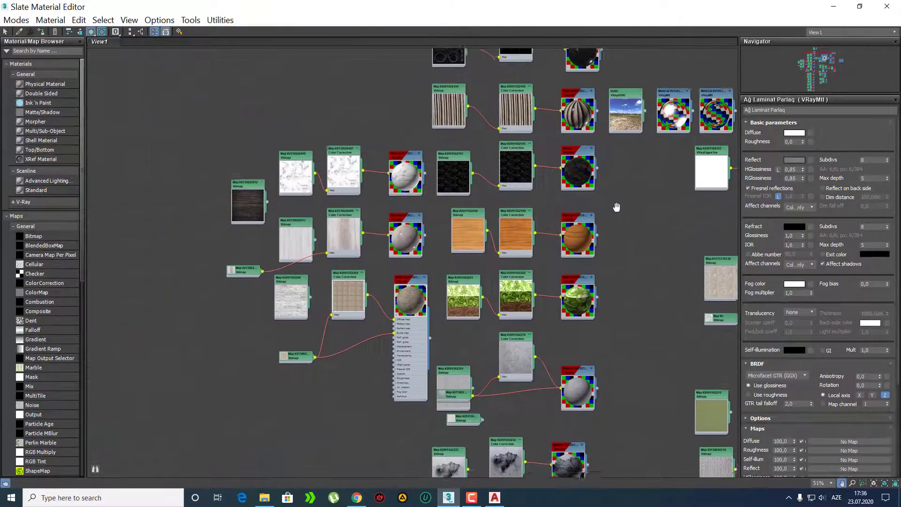
pyautogui.scroll(-1, 575, 216)
pyautogui.scroll(4, 436, 245)
pyautogui.moveTo(378, 243); pyautogui.dragTo(442, 183, button='middle')
pyautogui.scroll(3, 442, 183)
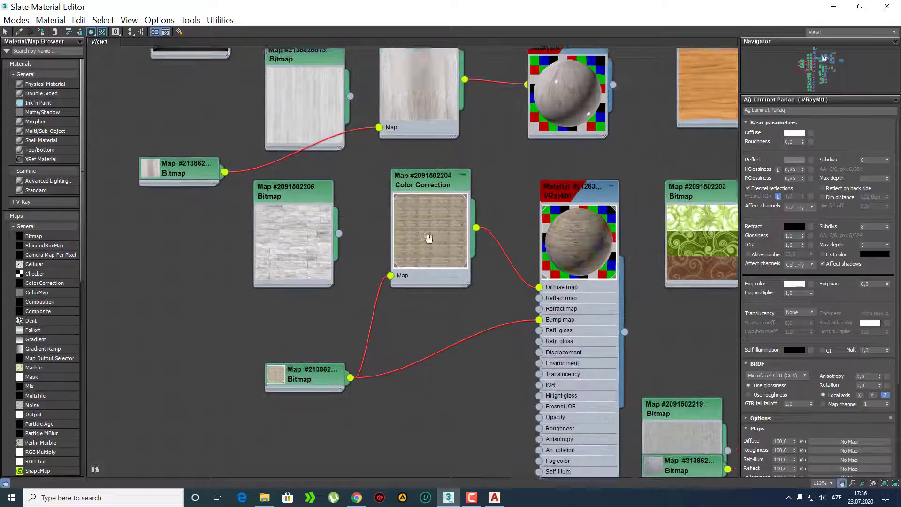
pyautogui.moveTo(578, 209); pyautogui.dragTo(536, 152, button='middle')
pyautogui.doubleClick(540, 139)
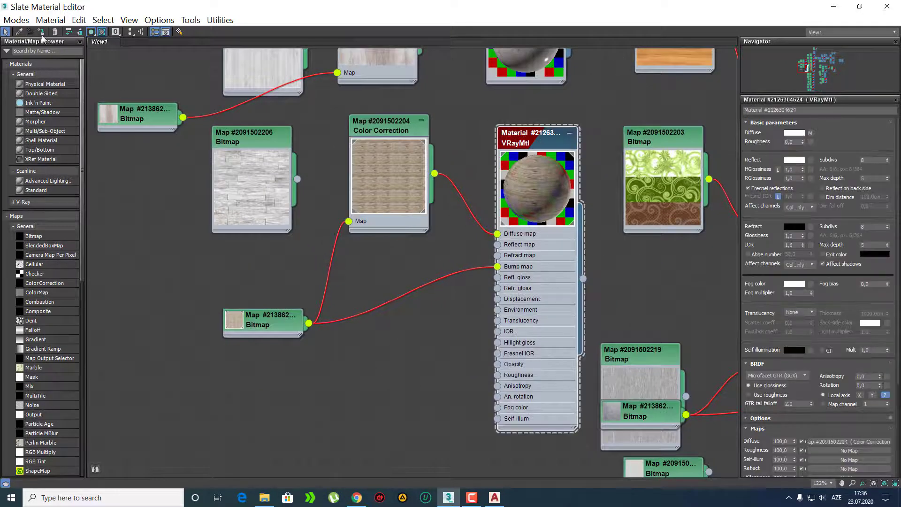
pyautogui.moveTo(307, 285); pyautogui.dragTo(319, 268, button='middle')
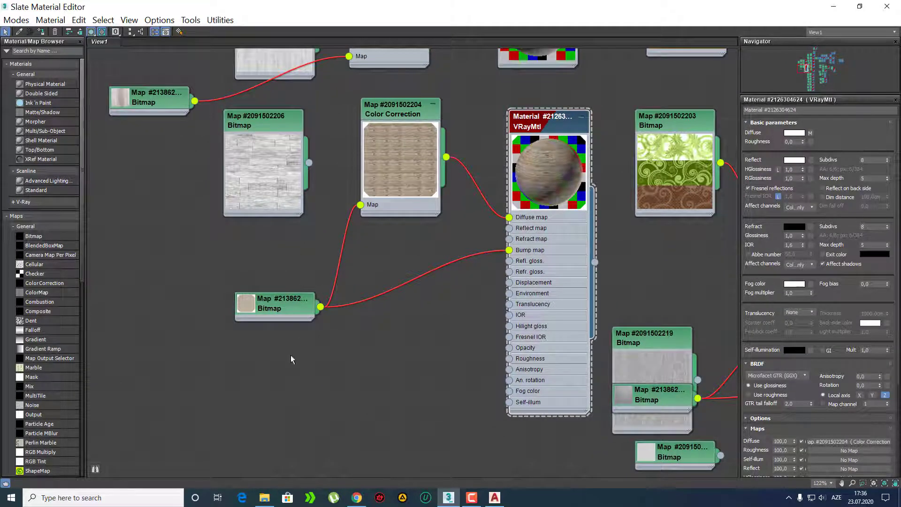
# Step: Switch to File Explorer, open the Levent MTK Textures folder, select White Parquet and place the window beside the material graph
pyautogui.click(264, 497)
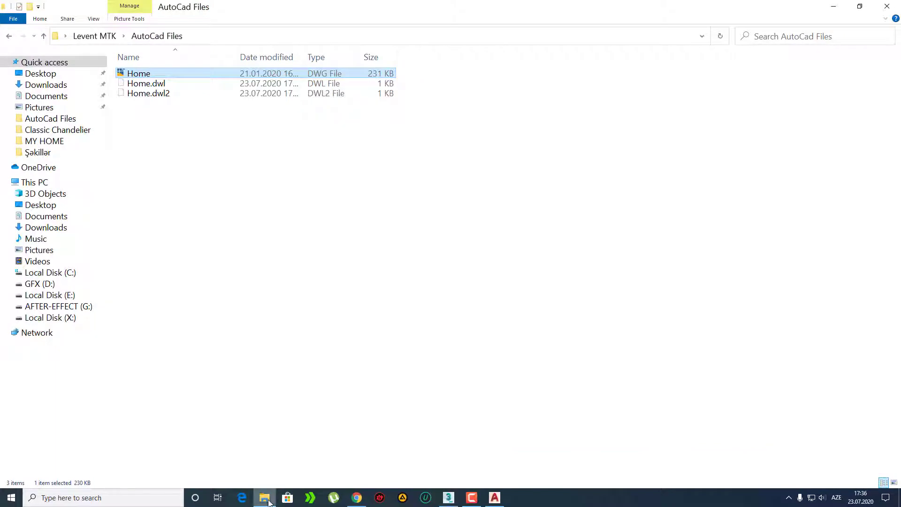
pyautogui.click(10, 36)
pyautogui.doubleClick(154, 113)
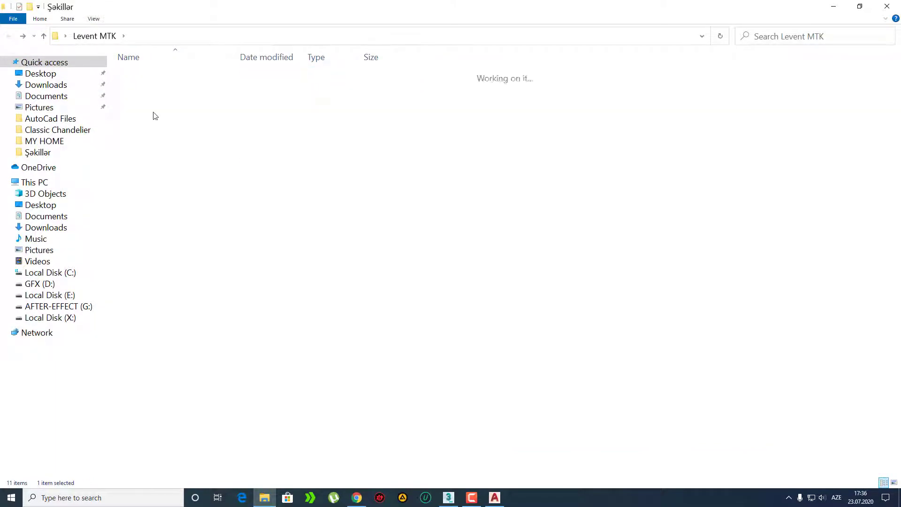
pyautogui.click(9, 36)
pyautogui.doubleClick(187, 123)
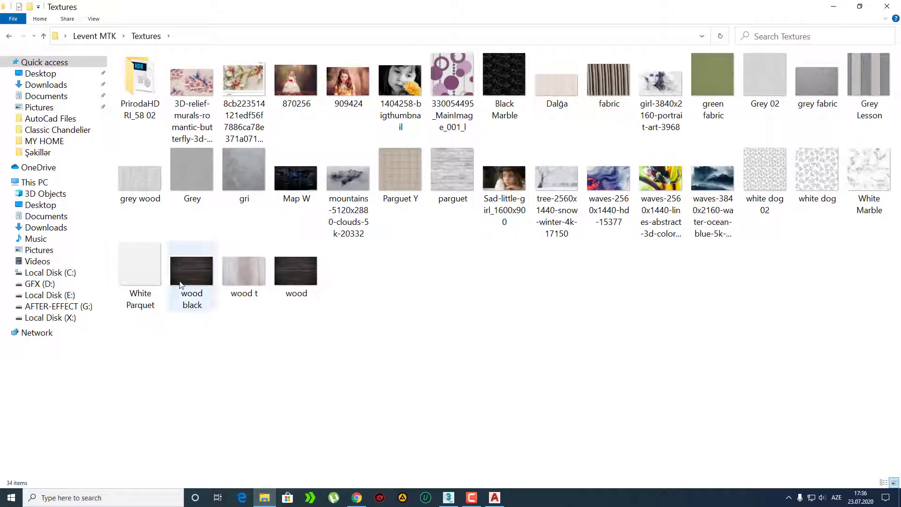
pyautogui.click(134, 259)
pyautogui.moveTo(397, 20); pyautogui.dragTo(626, 46)
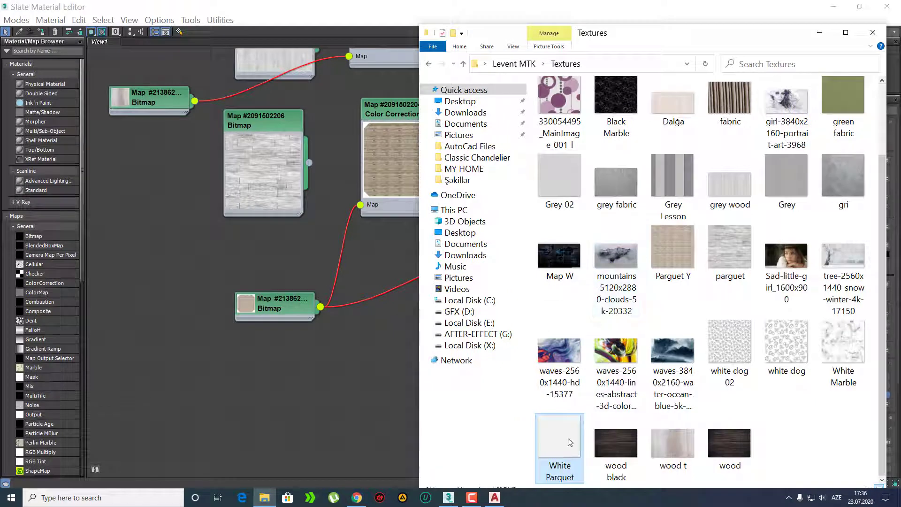
# Step: Add White Parquet as a bitmap node, reroute the Color Correction and bump connections from Parguet Y to it, and close the material editor
pyautogui.moveTo(281, 371); pyautogui.dragTo(281, 372)
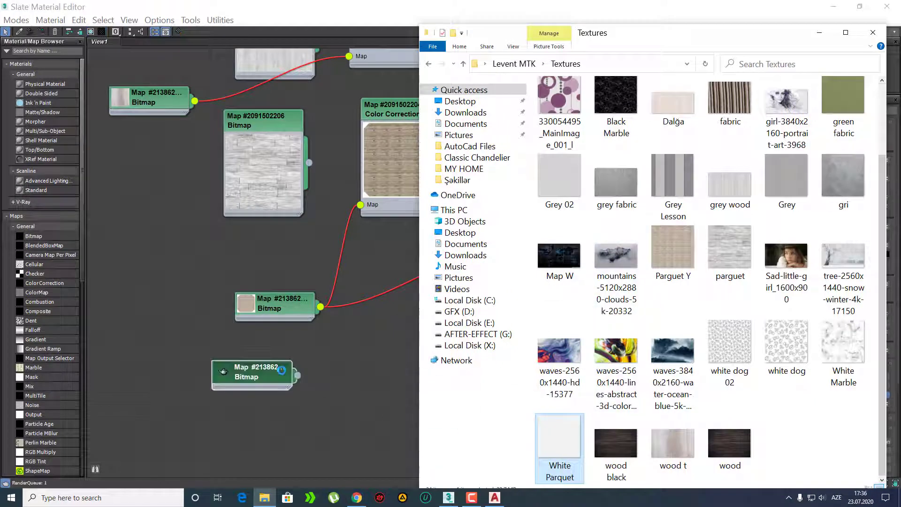
pyautogui.click(304, 363)
pyautogui.keyDown('shift'); pyautogui.moveTo(321, 307); pyautogui.dragTo(298, 376); pyautogui.keyUp('shift')
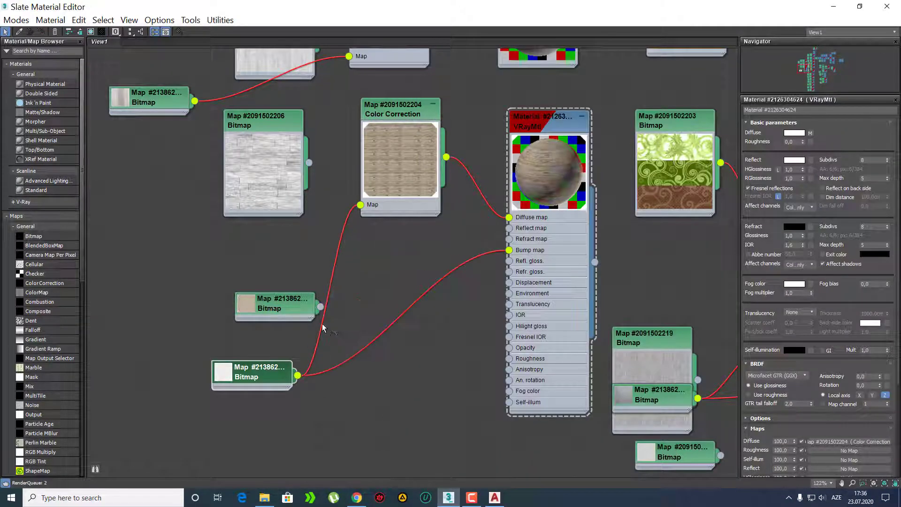
pyautogui.doubleClick(290, 306)
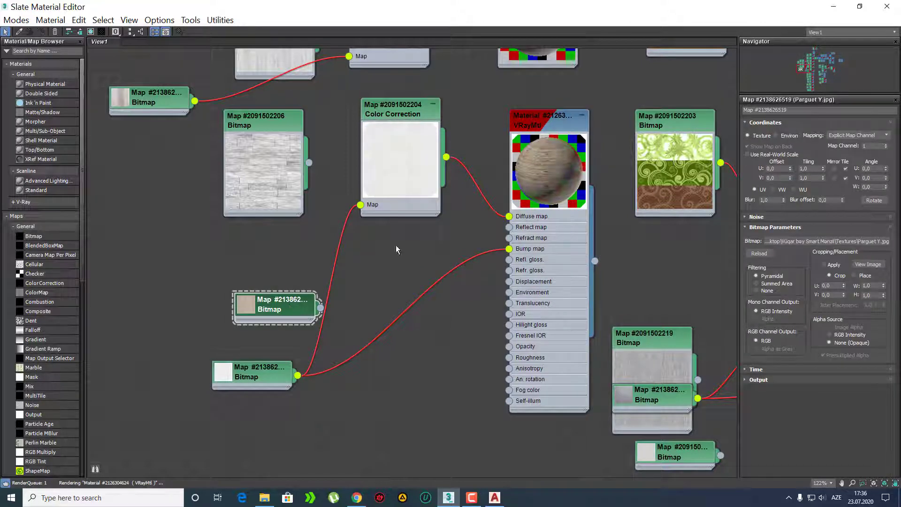
pyautogui.doubleClick(534, 123)
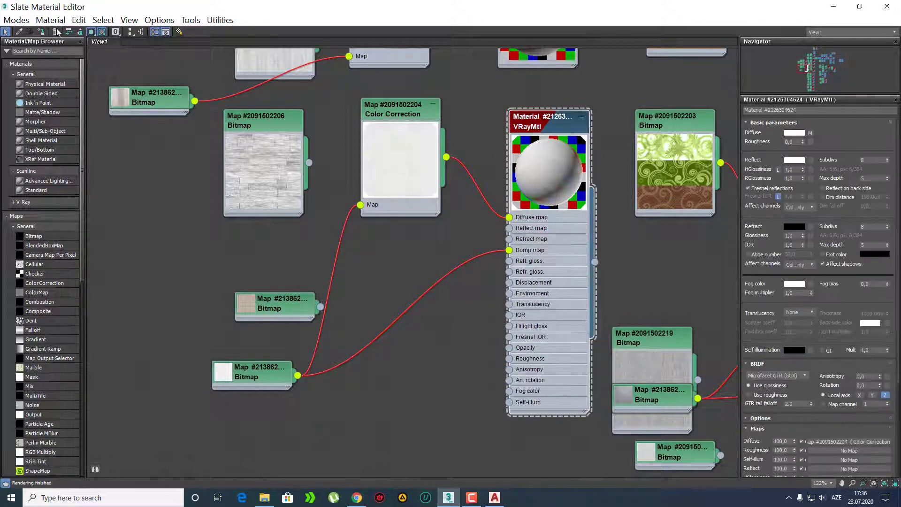
pyautogui.click(887, 7)
# Step: Add a UVW Map modifier with planar mapping to Parket and check the plank texture across the floor
pyautogui.scroll(3, 495, 331)
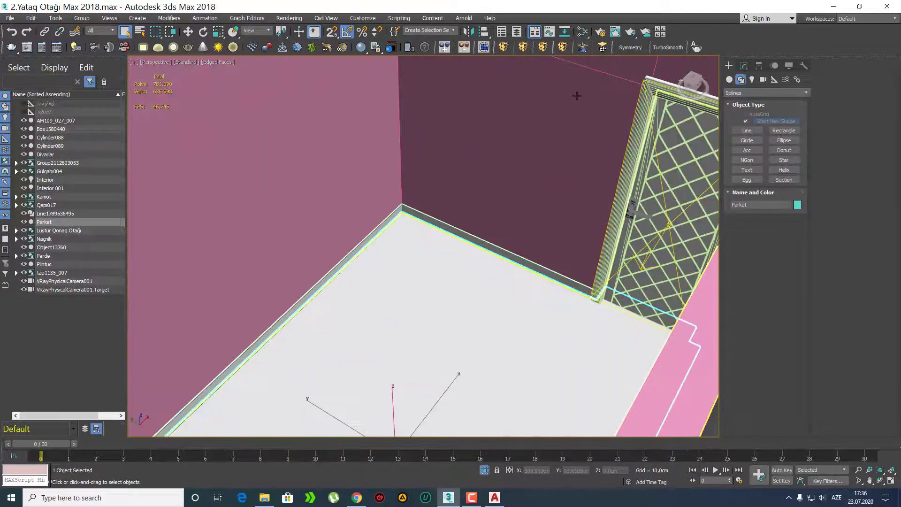
pyautogui.click(602, 49)
pyautogui.scroll(5, 469, 334)
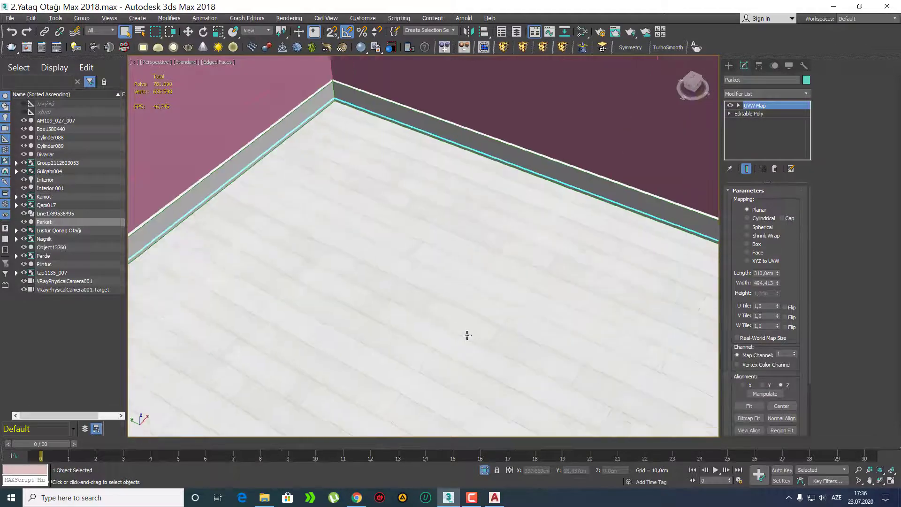
pyautogui.scroll(-5, 504, 334)
pyautogui.keyDown('alt'); pyautogui.moveTo(504, 335); pyautogui.dragTo(714, 338, button='middle'); pyautogui.keyUp('alt')
pyautogui.scroll(3, 475, 342)
pyautogui.scroll(-5, 479, 290)
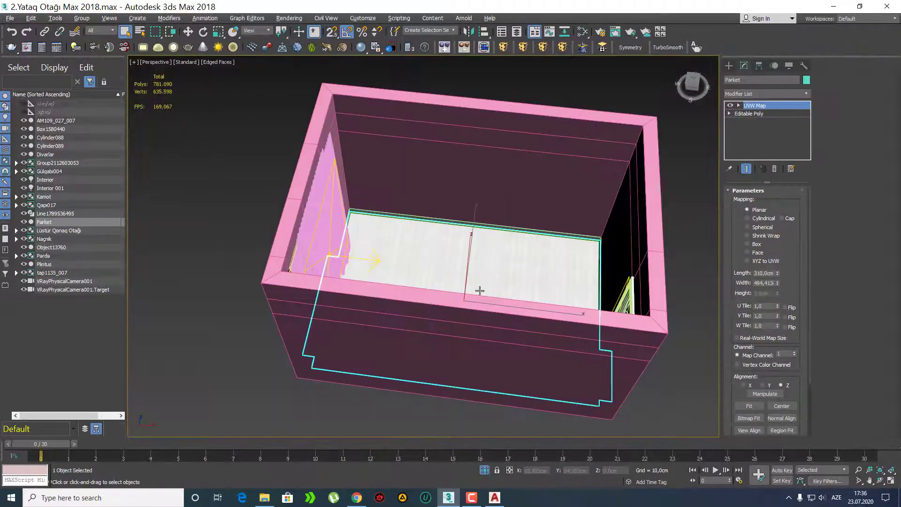
pyautogui.scroll(4, 468, 285)
pyautogui.keyDown('alt'); pyautogui.moveTo(479, 289); pyautogui.dragTo(453, 285, button='middle'); pyautogui.keyUp('alt')
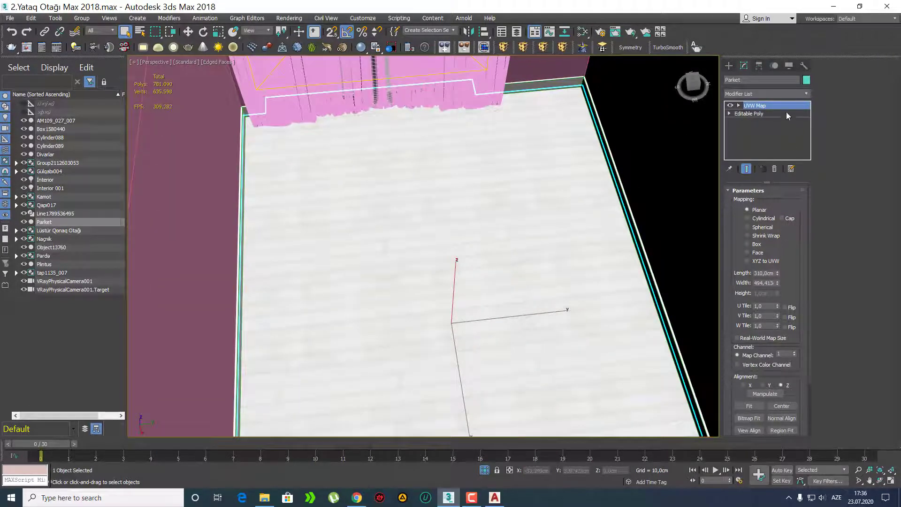
# Step: Try scaling the UVW Map gizmo of Parket along the Y axis
pyautogui.press('w')
pyautogui.scroll(-4, 461, 305)
pyautogui.scroll(4, 463, 306)
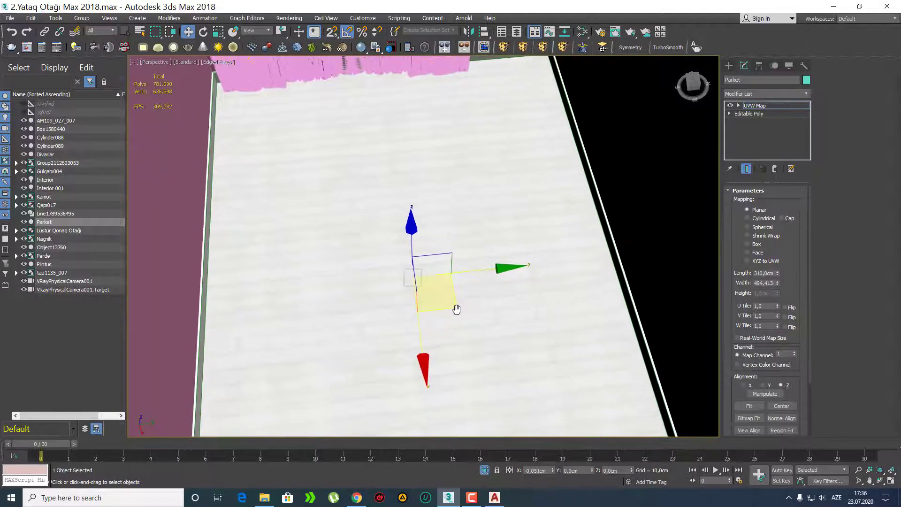
pyautogui.moveTo(457, 310); pyautogui.dragTo(457, 309, button='middle')
pyautogui.press('r')
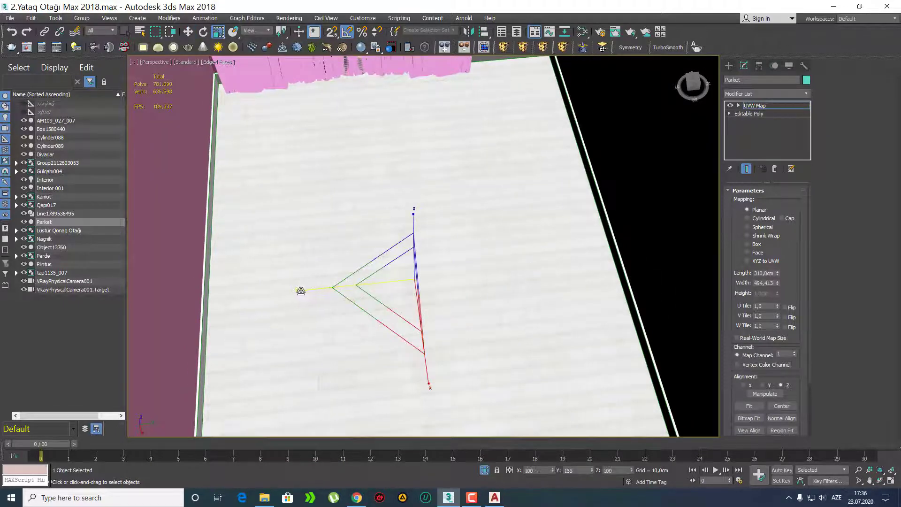
pyautogui.click(359, 285)
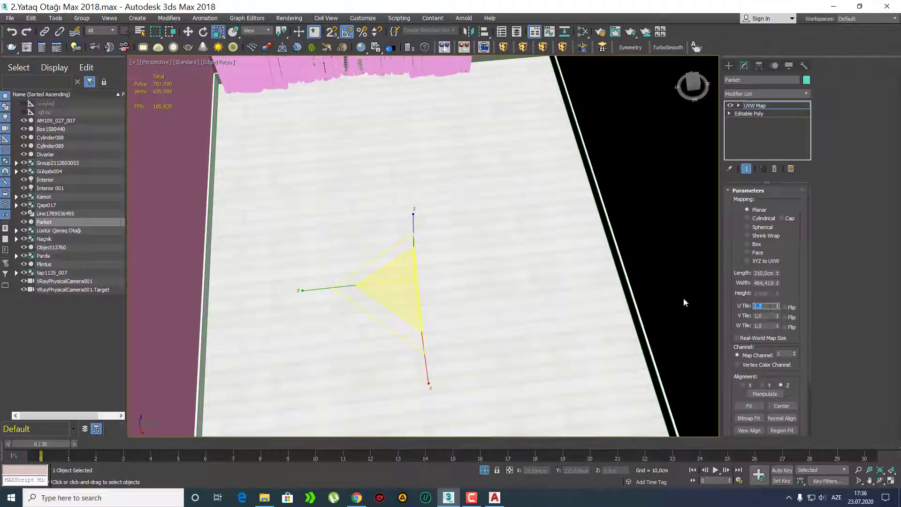
# Step: Try a U Tile of 2 on the Parket mapping, return it to 1, and set V Tile to 0,34
pyautogui.write('2')
pyautogui.press('Return')
pyautogui.write('1')
pyautogui.press('Return')
pyautogui.keyDown('alt'); pyautogui.moveTo(606, 335); pyautogui.dragTo(587, 315, button='middle'); pyautogui.keyUp('alt')
pyautogui.scroll(3, 507, 317)
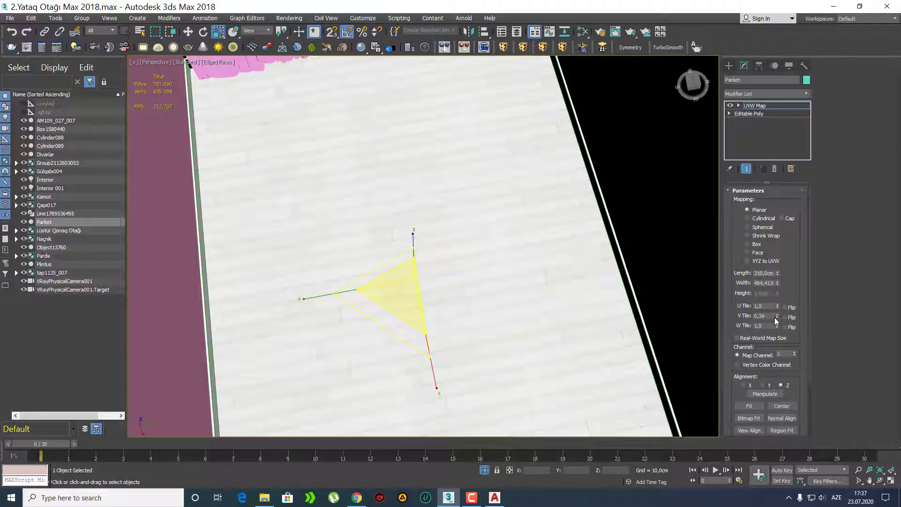
pyautogui.moveTo(485, 257); pyautogui.dragTo(385, 262, button='middle')
pyautogui.scroll(-2, 385, 262)
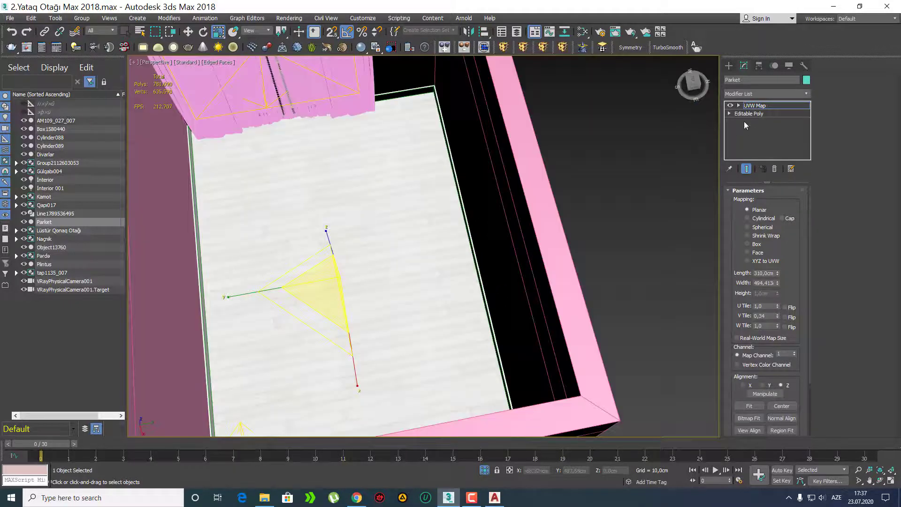
# Step: Try moving the Parket UVW Map gizmo along the Y axis and undo the move
pyautogui.click(739, 107)
pyautogui.click(756, 114)
pyautogui.moveTo(447, 235); pyautogui.dragTo(503, 241, button='middle')
pyautogui.press('w')
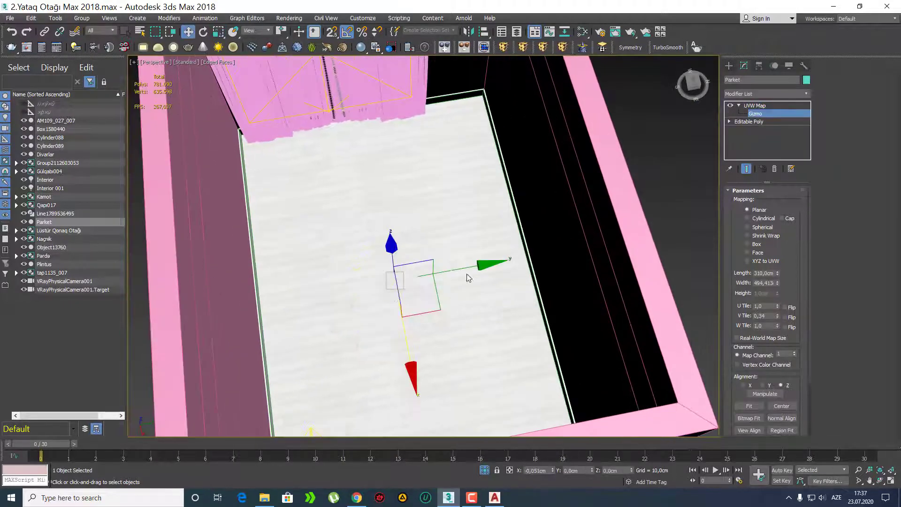
pyautogui.moveTo(462, 269); pyautogui.dragTo(437, 272)
pyautogui.hotkey('ctrl', 'z')
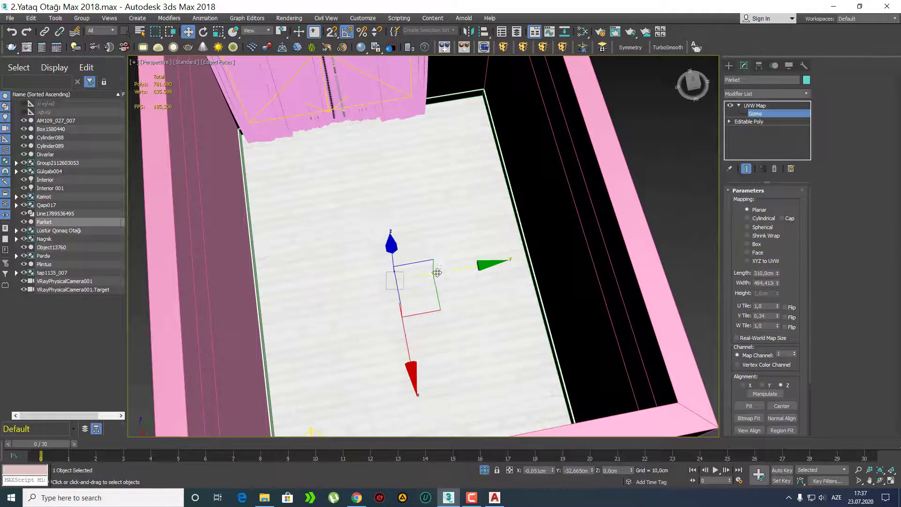
# Step: Leave gizmo editing on Parket and save the scene
pyautogui.keyDown('alt'); pyautogui.moveTo(437, 273); pyautogui.dragTo(336, 296, button='middle'); pyautogui.keyUp('alt')
pyautogui.scroll(5, 458, 294)
pyautogui.click(729, 66)
pyautogui.scroll(-6, 452, 260)
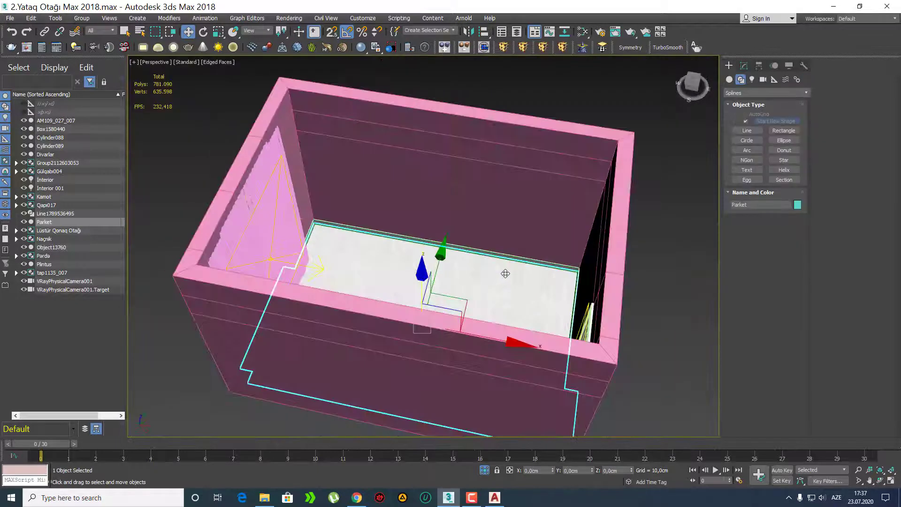
pyautogui.hotkey('ctrl', 's')
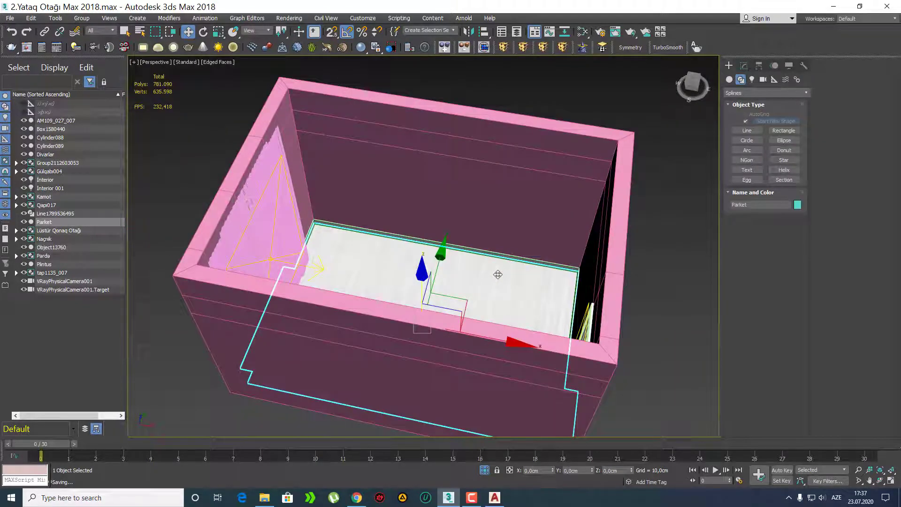
# Step: Turn off the edged-faces display and examine the room's floor, walls, window and door from several angles
pyautogui.press('q')
pyautogui.keyDown('alt'); pyautogui.moveTo(495, 267); pyautogui.dragTo(352, 291, button='middle'); pyautogui.keyUp('alt')
pyautogui.moveTo(404, 276)
pyautogui.mouseDown(button='middle')
pyautogui.moveTo(414, 301)
pyautogui.moveTo(368, 277)
pyautogui.moveTo(446, 277)
pyautogui.moveTo(656, 342)
pyautogui.moveTo(559, 288)
pyautogui.moveTo(461, 314)
pyautogui.mouseUp(button='middle')
pyautogui.press('F4')
pyautogui.scroll(3, 398, 284)
pyautogui.scroll(-5, 461, 314)
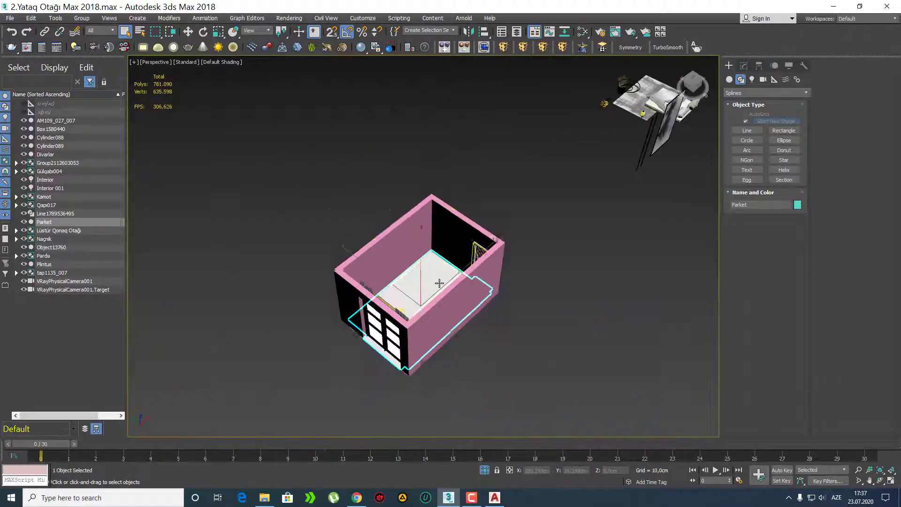
pyautogui.keyDown('alt'); pyautogui.moveTo(440, 283); pyautogui.dragTo(348, 319, button='middle'); pyautogui.keyUp('alt')
pyautogui.scroll(3, 406, 267)
pyautogui.scroll(-6, 347, 319)
pyautogui.keyDown('alt'); pyautogui.moveTo(387, 296); pyautogui.dragTo(425, 285, button='middle'); pyautogui.keyUp('alt')
pyautogui.scroll(3, 331, 293)
pyautogui.scroll(4, 500, 202)
pyautogui.moveTo(506, 194); pyautogui.dragTo(498, 235, button='middle')
pyautogui.scroll(2, 501, 202)
pyautogui.scroll(-6, 535, 225)
pyautogui.scroll(-3, 535, 225)
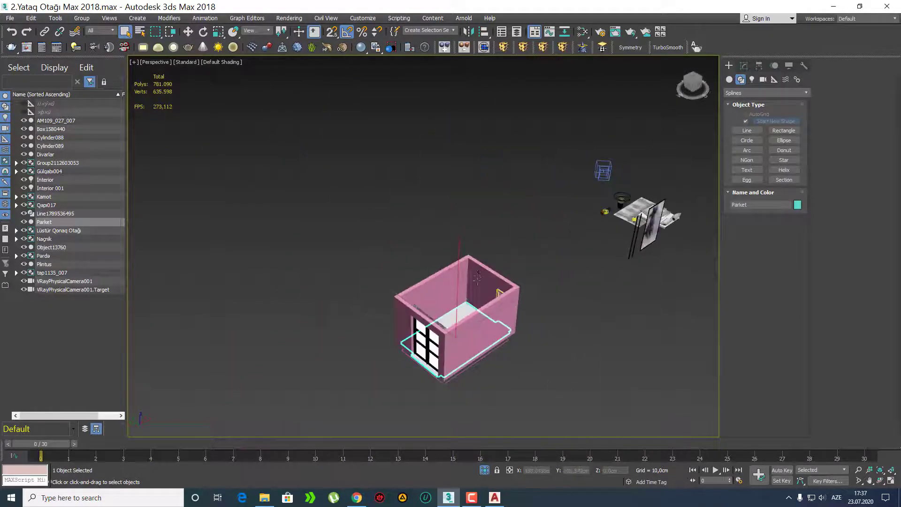
pyautogui.scroll(3, 470, 282)
pyautogui.moveTo(462, 282); pyautogui.dragTo(512, 178, button='middle')
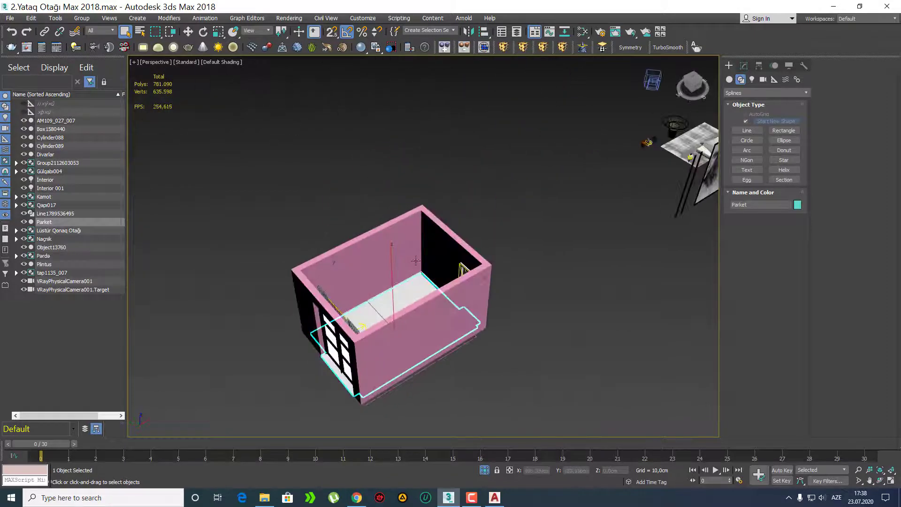
# Step: Create a standard box beside the room, about 318 cm long, 233 cm wide and 66 cm high, and frame it
pyautogui.click(730, 79)
pyautogui.click(747, 123)
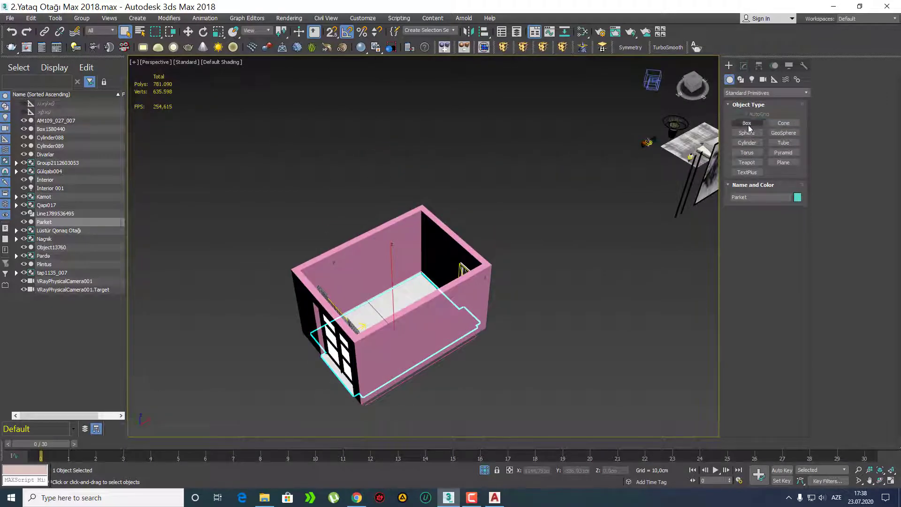
pyautogui.keyDown('alt'); pyautogui.moveTo(594, 271); pyautogui.dragTo(395, 317, button='middle'); pyautogui.keyUp('alt')
pyautogui.moveTo(416, 279); pyautogui.dragTo(479, 256, button='middle')
pyautogui.moveTo(500, 259); pyautogui.dragTo(515, 359)
pyautogui.press('z')
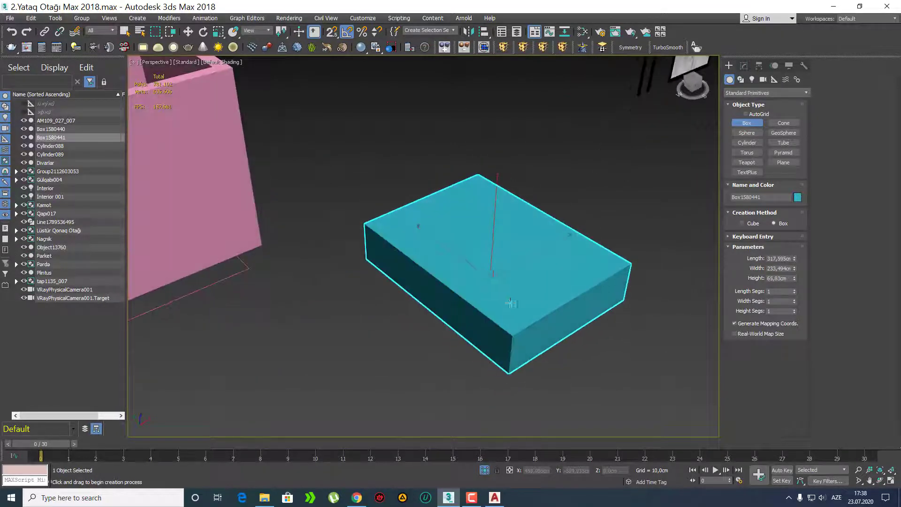
# Step: Try a height of 40 cm for the new box and settle on 45 cm
pyautogui.click(744, 66)
pyautogui.moveTo(568, 249); pyautogui.dragTo(615, 258, button='middle')
pyautogui.scroll(3, 485, 268)
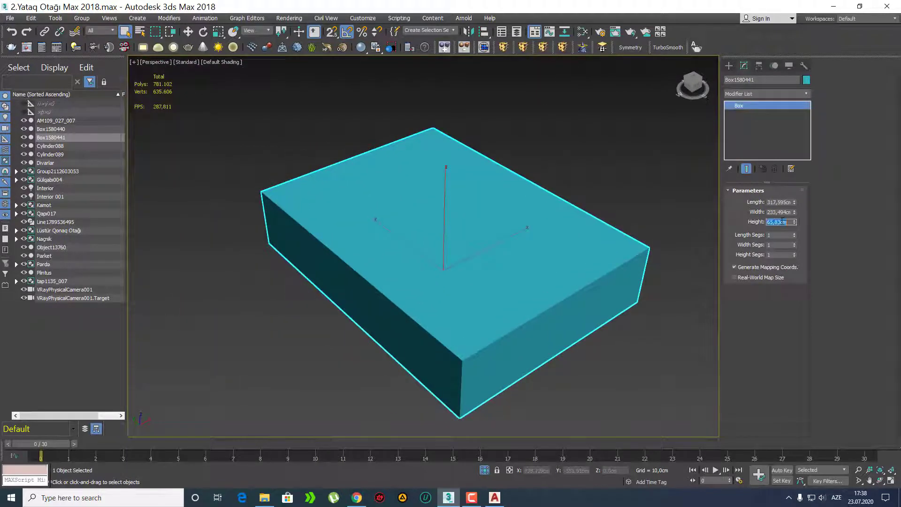
pyautogui.click(782, 222)
pyautogui.write('40')
pyautogui.press('Return')
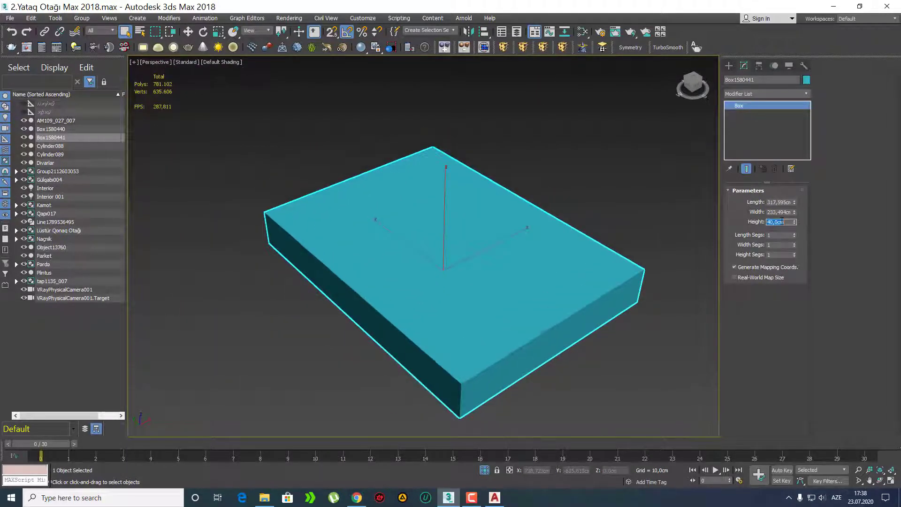
pyautogui.write('45')
pyautogui.press('Return')
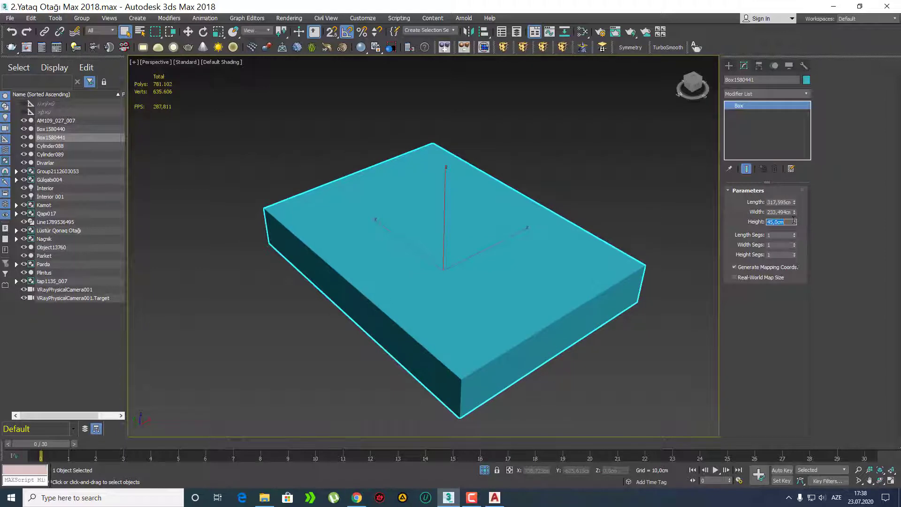
# Step: Set the new box's width to 165 cm and its length to 203 cm
pyautogui.click(782, 212)
pyautogui.click(786, 223)
pyautogui.click(784, 212)
pyautogui.write('165')
pyautogui.press('Return')
pyautogui.click(785, 202)
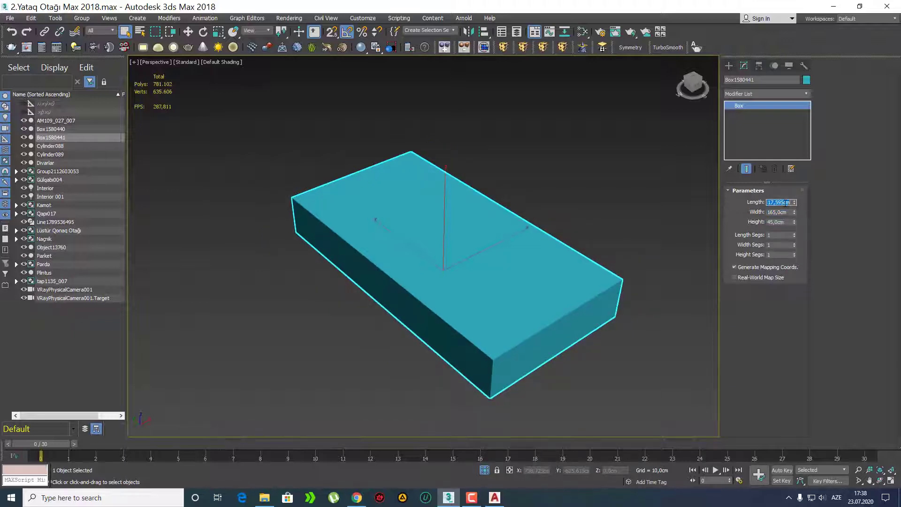
pyautogui.write('203')
pyautogui.press('Return')
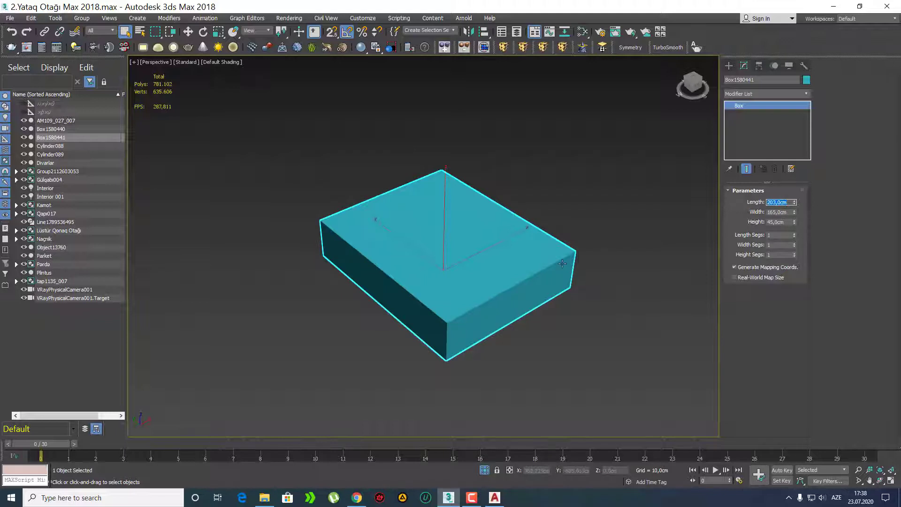
# Step: Lower the box's height to 35 cm
pyautogui.keyDown('alt'); pyautogui.moveTo(440, 281); pyautogui.dragTo(418, 263, button='middle'); pyautogui.keyUp('alt')
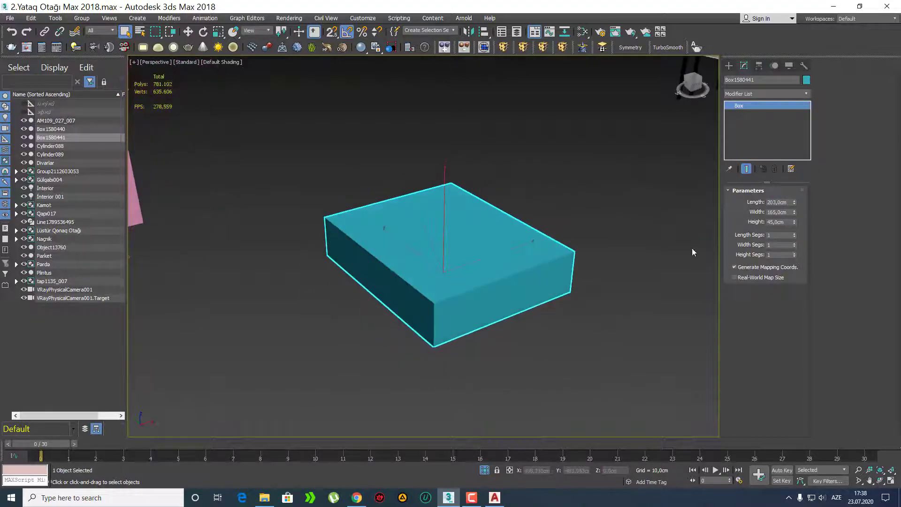
pyautogui.click(784, 222)
pyautogui.write('35')
pyautogui.press('Return')
pyautogui.keyDown('alt'); pyautogui.moveTo(667, 232); pyautogui.dragTo(446, 303, button='middle'); pyautogui.keyUp('alt')
# Step: Clone the box as a copy about 216 cm along the positive Y axis
pyautogui.click(729, 66)
pyautogui.press('w')
pyautogui.scroll(2, 446, 303)
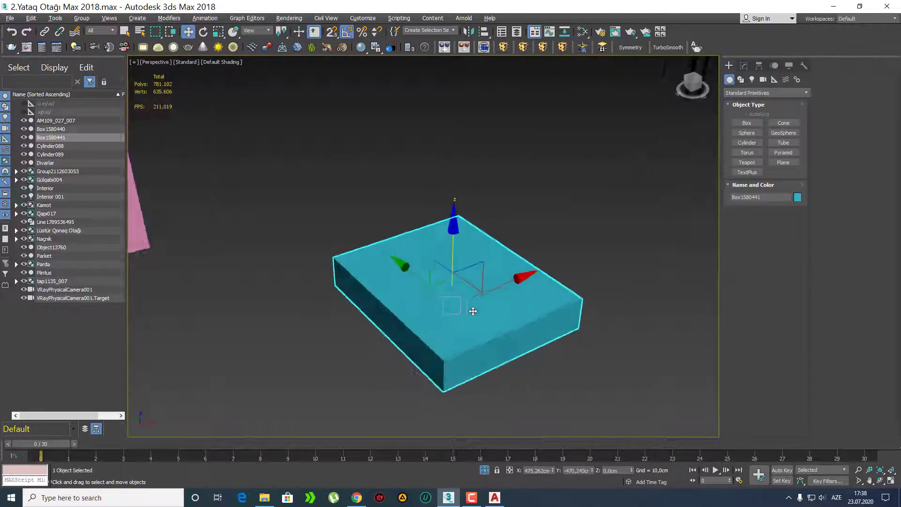
pyautogui.keyDown('shift'); pyautogui.moveTo(423, 288); pyautogui.dragTo(314, 209); pyautogui.keyUp('shift')
pyautogui.click(452, 290)
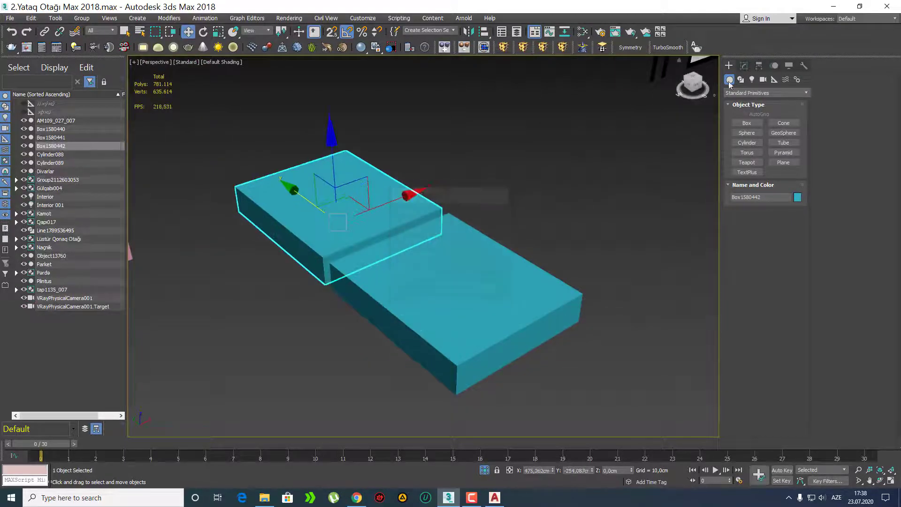
# Step: Turn the copied box into an upright panel 300 cm wide, 2 cm long and 140 cm high
pyautogui.click(745, 65)
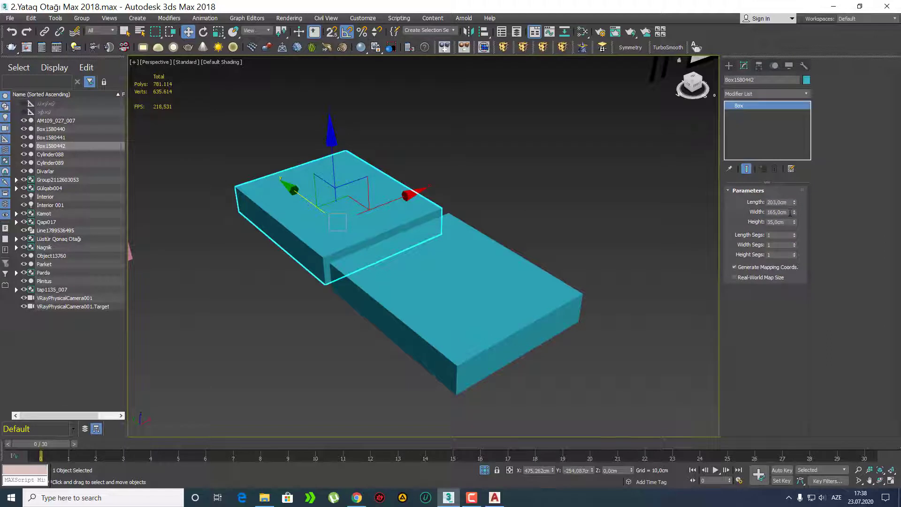
pyautogui.write('300')
pyautogui.press('Return')
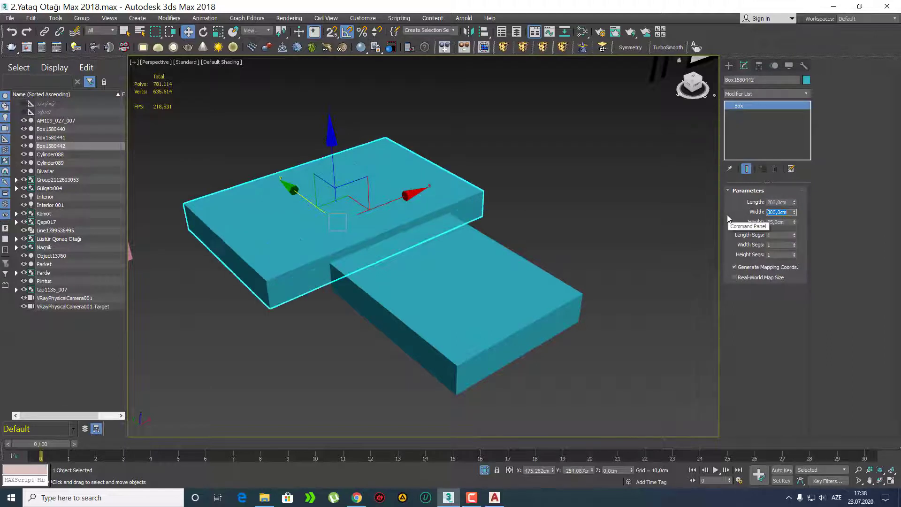
pyautogui.click(782, 203)
pyautogui.write('3')
pyautogui.press('Return')
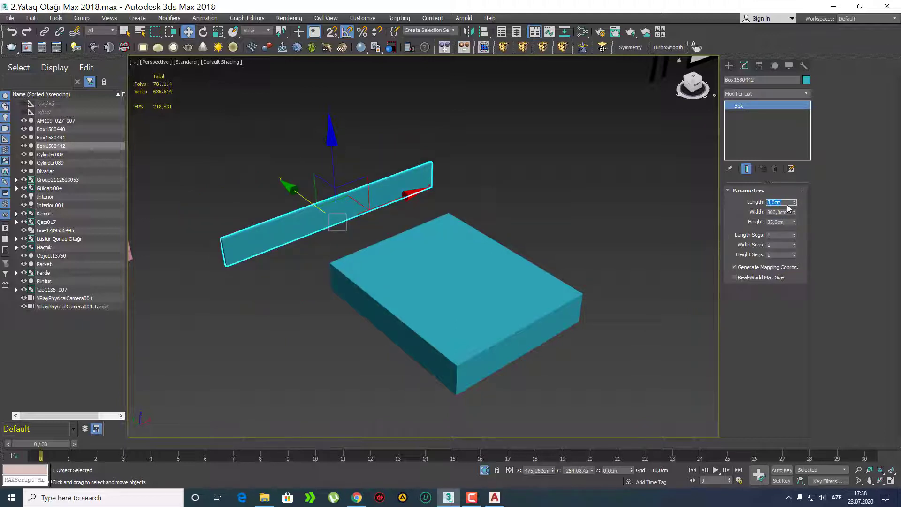
pyautogui.write('2')
pyautogui.press('Return')
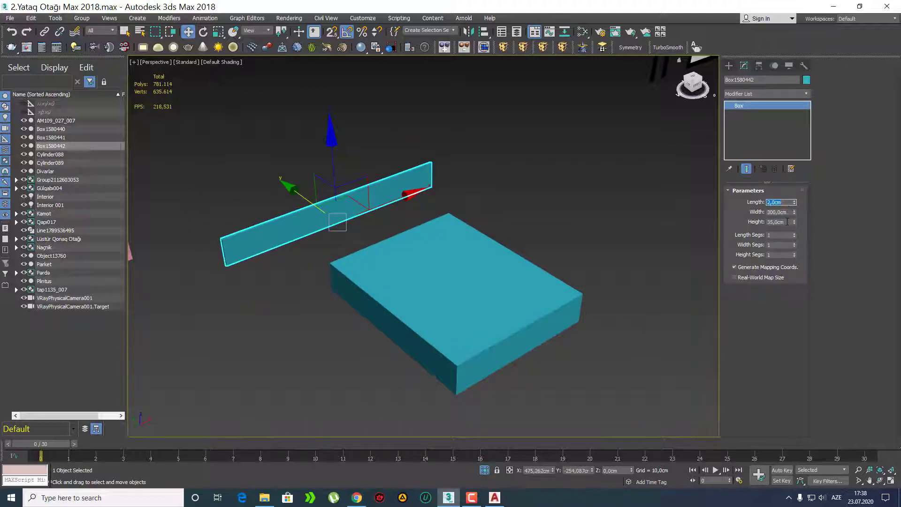
pyautogui.click(782, 222)
pyautogui.write('140')
pyautogui.press('Return')
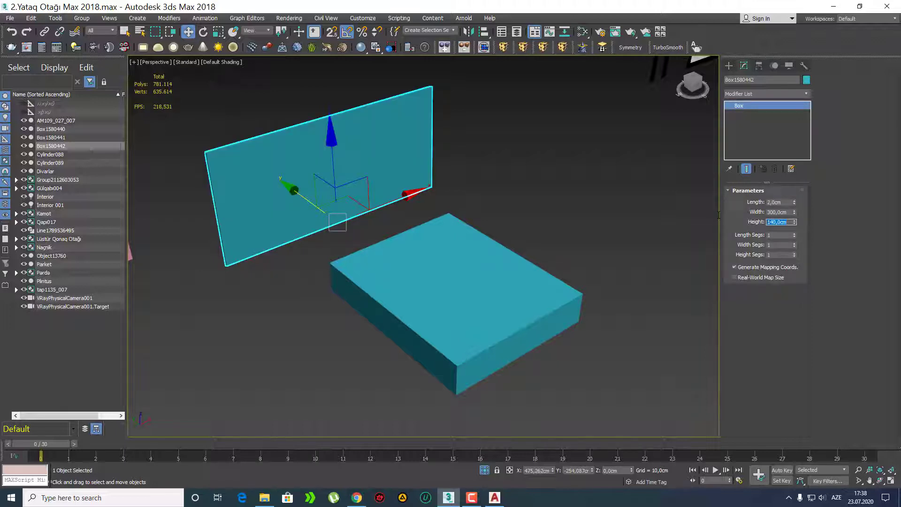
# Step: In the top view, move the upright panel along Y until it sits flush against the low box's rear edge
pyautogui.scroll(-5, 354, 239)
pyautogui.scroll(5, 354, 238)
pyautogui.moveTo(370, 234); pyautogui.dragTo(376, 231, button='middle')
pyautogui.press('t')
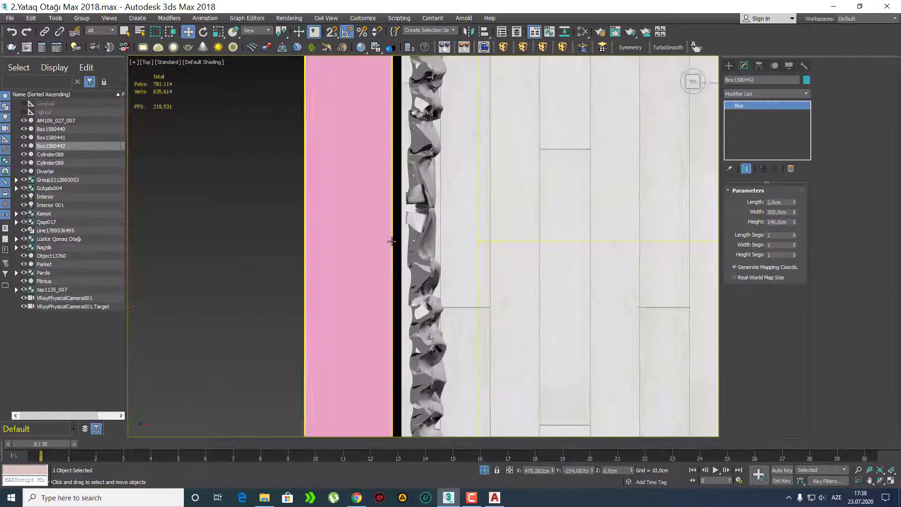
pyautogui.scroll(-8, 391, 242)
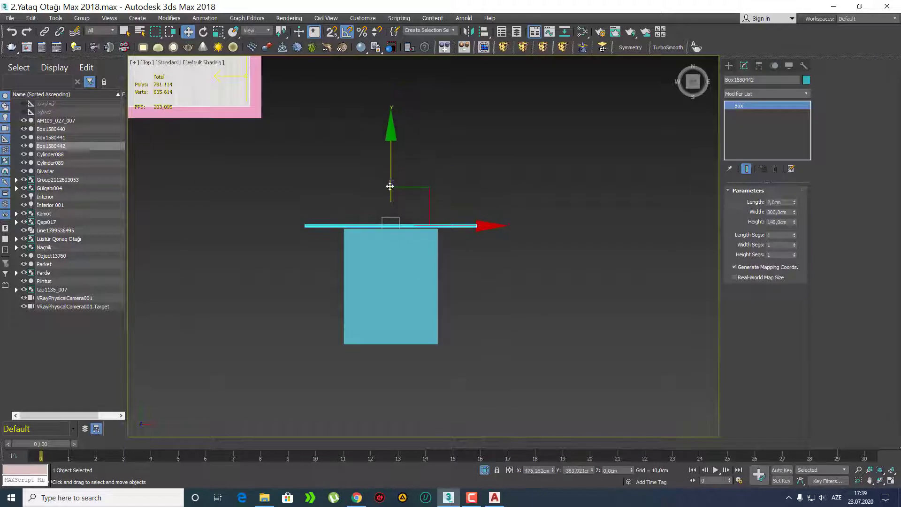
pyautogui.scroll(6, 402, 263)
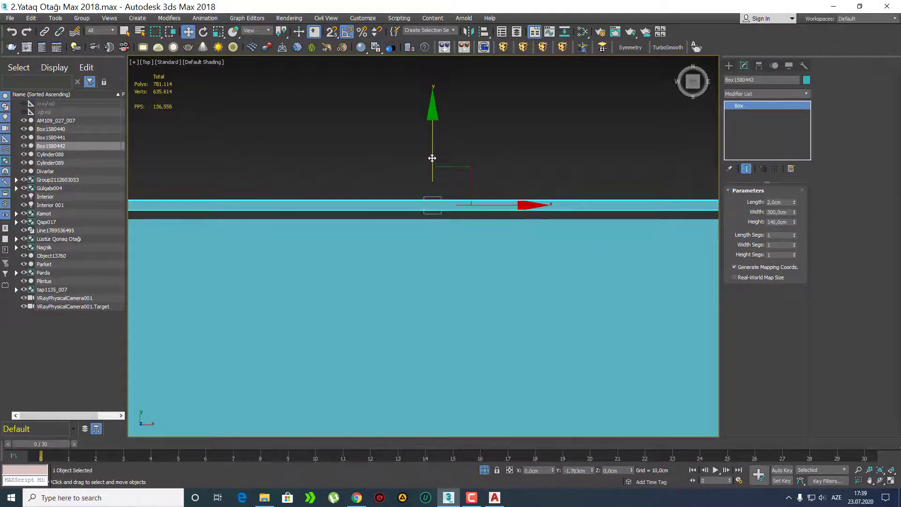
pyautogui.moveTo(432, 158); pyautogui.dragTo(429, 165)
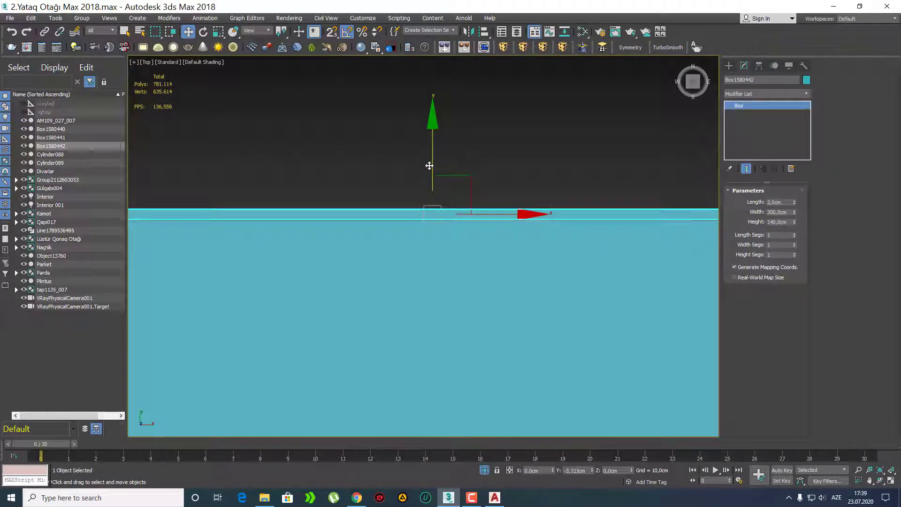
pyautogui.scroll(-6, 447, 216)
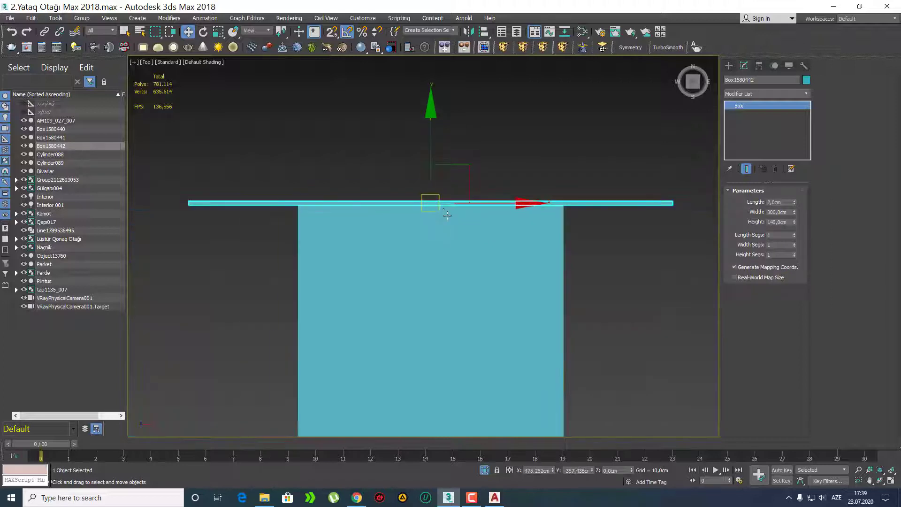
# Step: Show edged faces in the front view and change the low box's object color to dark blue
pyautogui.press('f')
pyautogui.press('z')
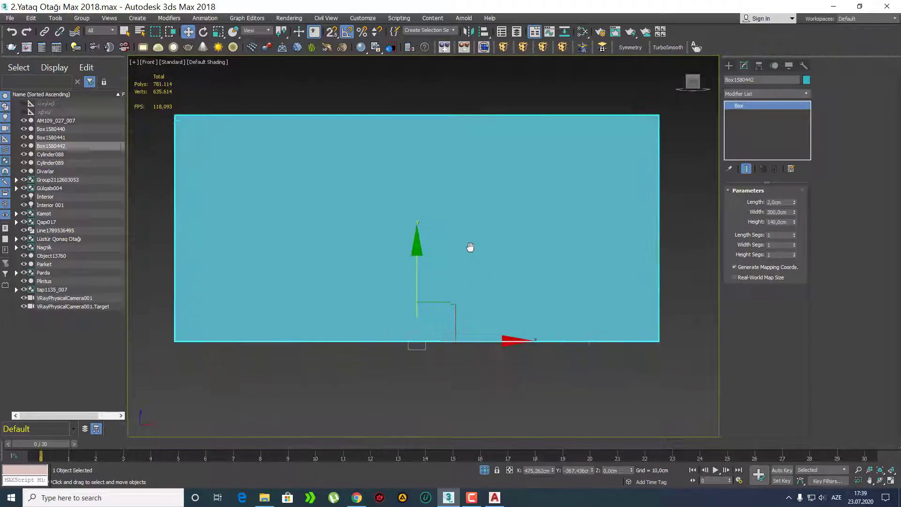
pyautogui.scroll(-3, 469, 249)
pyautogui.press('F4')
pyautogui.click(431, 263)
pyautogui.scroll(3, 428, 266)
pyautogui.press('q')
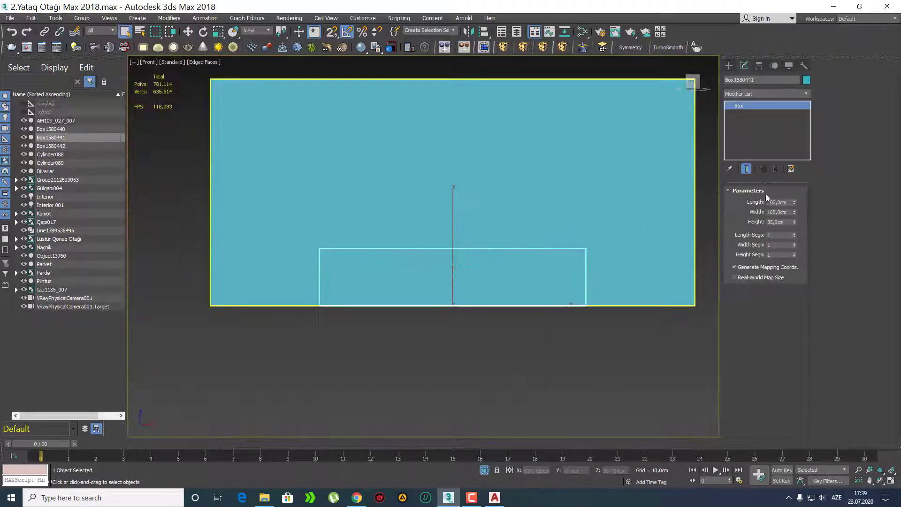
pyautogui.click(806, 80)
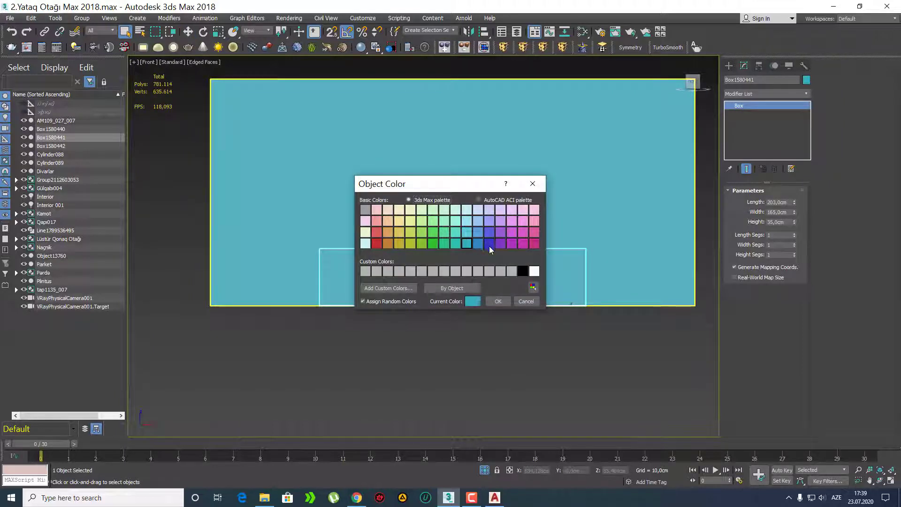
pyautogui.click(505, 301)
pyautogui.click(491, 350)
# Step: Select the low box and the upright panel together, isolate them and frame them
pyautogui.scroll(-3, 459, 345)
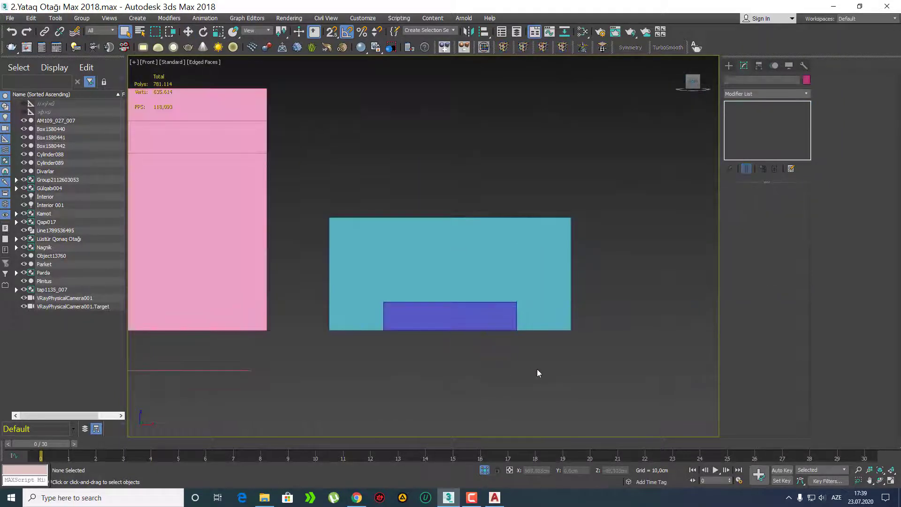
pyautogui.moveTo(539, 373); pyautogui.dragTo(438, 283)
pyautogui.press('z')
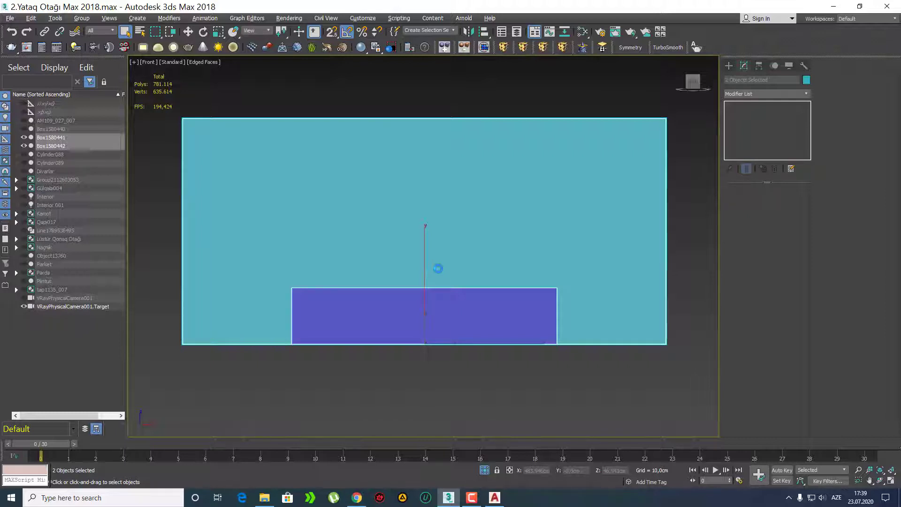
# Step: Set the blue box's height to 37 cm in the perspective view
pyautogui.click(428, 313)
pyautogui.press('p')
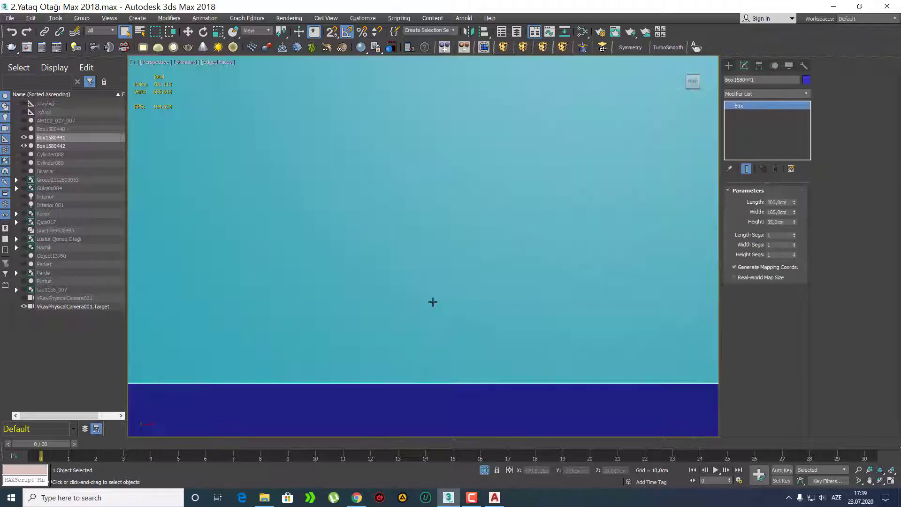
pyautogui.keyDown('alt'); pyautogui.moveTo(431, 302); pyautogui.dragTo(405, 271, button='middle'); pyautogui.keyUp('alt')
pyautogui.scroll(-5, 382, 293)
pyautogui.scroll(5, 350, 280)
pyautogui.scroll(-4, 350, 281)
pyautogui.press('w')
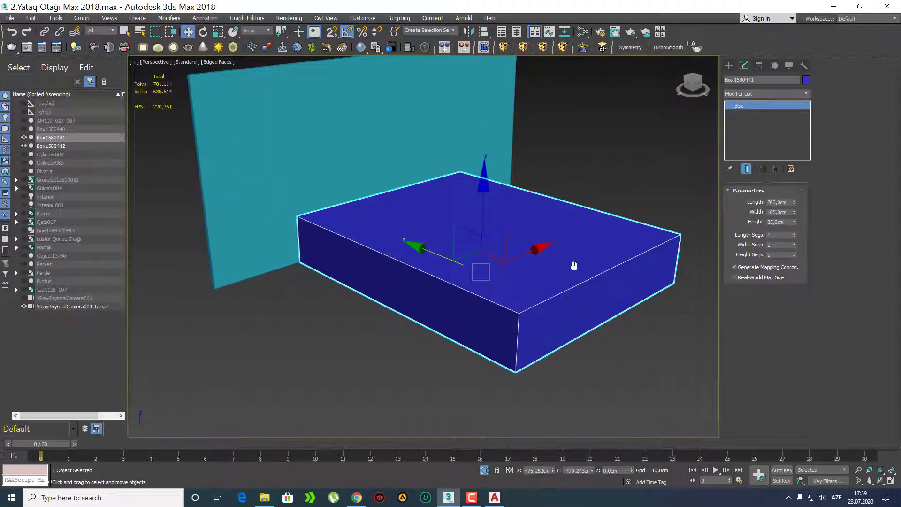
pyautogui.moveTo(573, 263); pyautogui.dragTo(552, 260, button='middle')
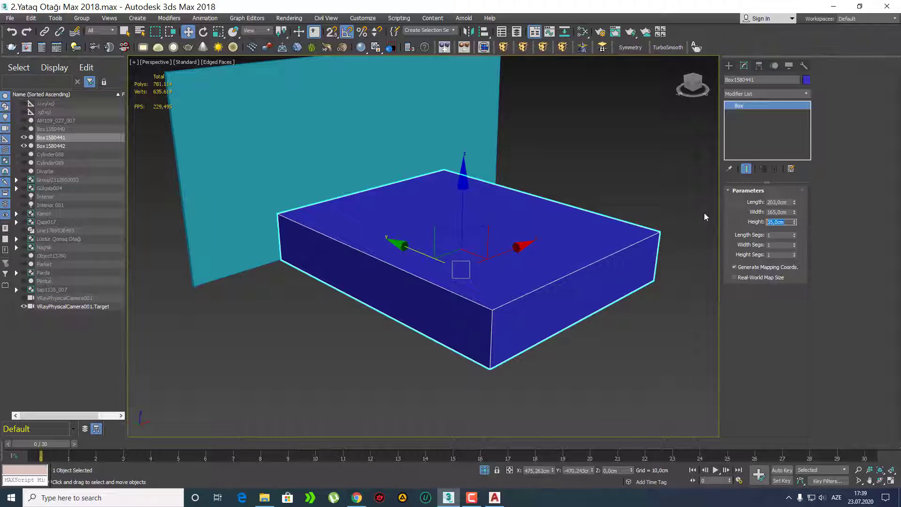
pyautogui.write('37')
pyautogui.press('Return')
# Step: Clone the blue box as a copy about 135 cm along the negative X axis
pyautogui.keyDown('alt'); pyautogui.moveTo(503, 268); pyautogui.dragTo(529, 318, button='middle'); pyautogui.keyUp('alt')
pyautogui.keyDown('shift'); pyautogui.moveTo(548, 295); pyautogui.dragTo(380, 338); pyautogui.keyUp('shift')
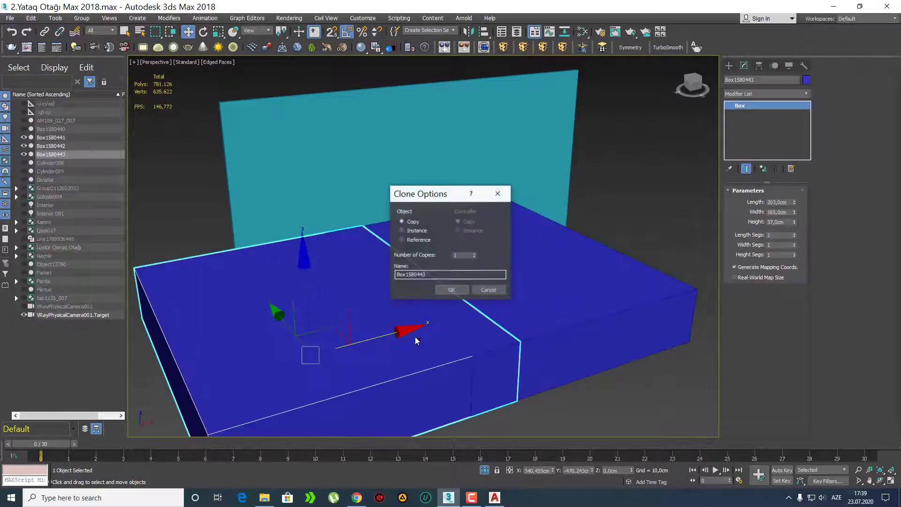
pyautogui.click(454, 291)
pyautogui.keyDown('alt'); pyautogui.moveTo(473, 277); pyautogui.dragTo(413, 267, button='middle'); pyautogui.keyUp('alt')
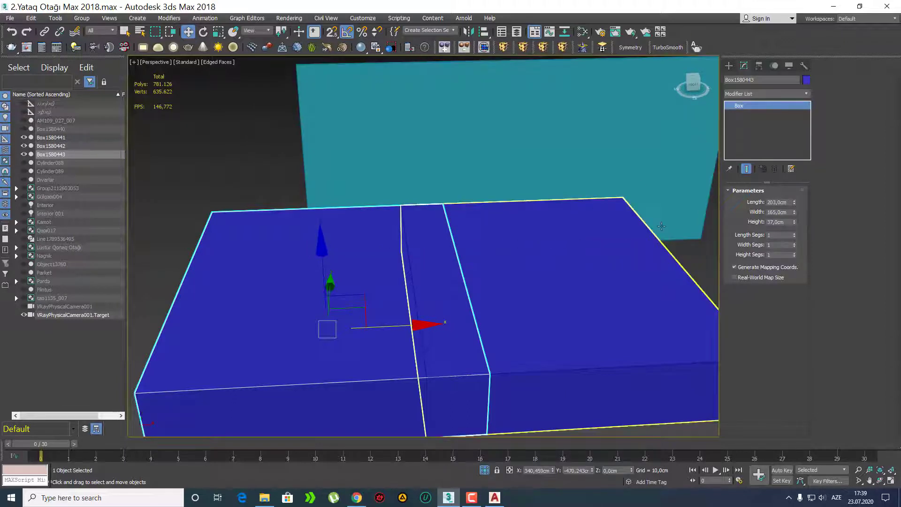
pyautogui.doubleClick(789, 222)
pyautogui.write('8')
pyautogui.press('Return')
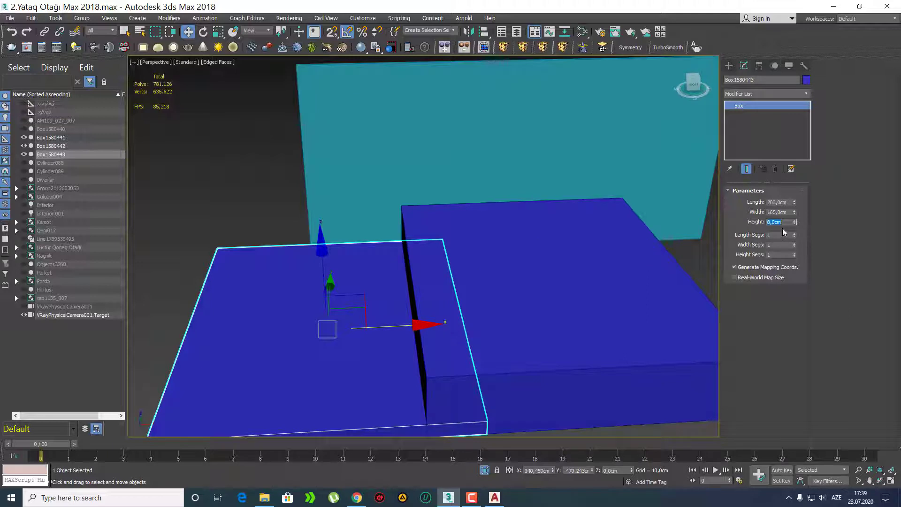
pyautogui.write('37')
pyautogui.press('Return')
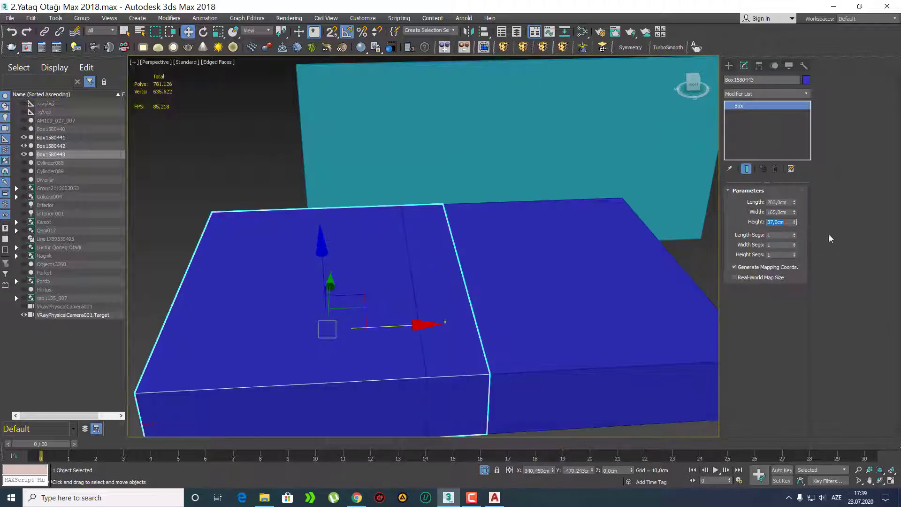
# Step: Narrow the copied blue box to a width of 8 cm
pyautogui.hotkey('shift', 'Tab')
pyautogui.write('8')
pyautogui.press('Return')
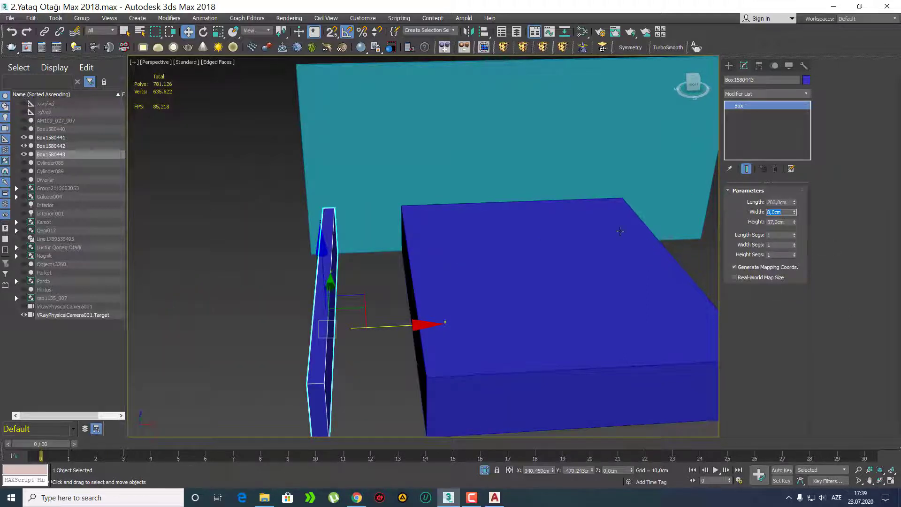
# Step: In the front wireframe view, move the narrow box along X to align its outer side with the panel's left edge
pyautogui.scroll(-5, 361, 259)
pyautogui.scroll(8, 361, 258)
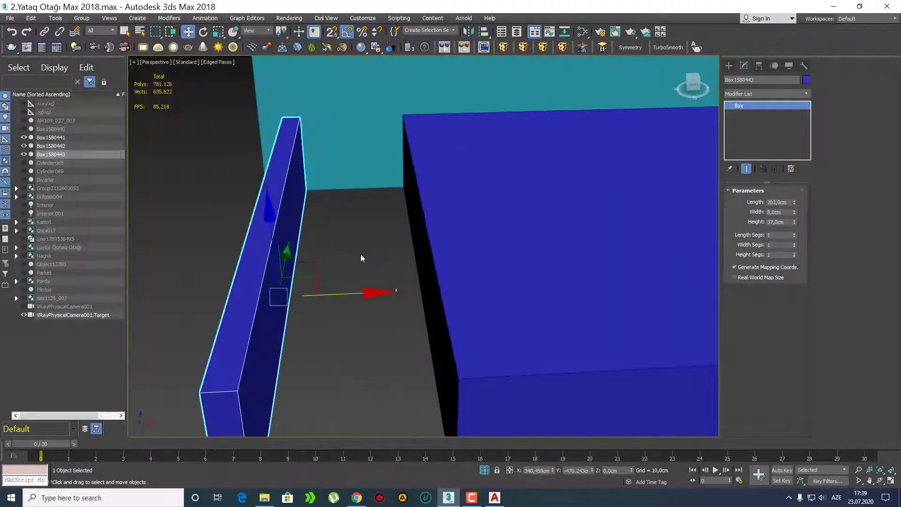
pyautogui.press('f')
pyautogui.press('F3')
pyautogui.scroll(2, 470, 329)
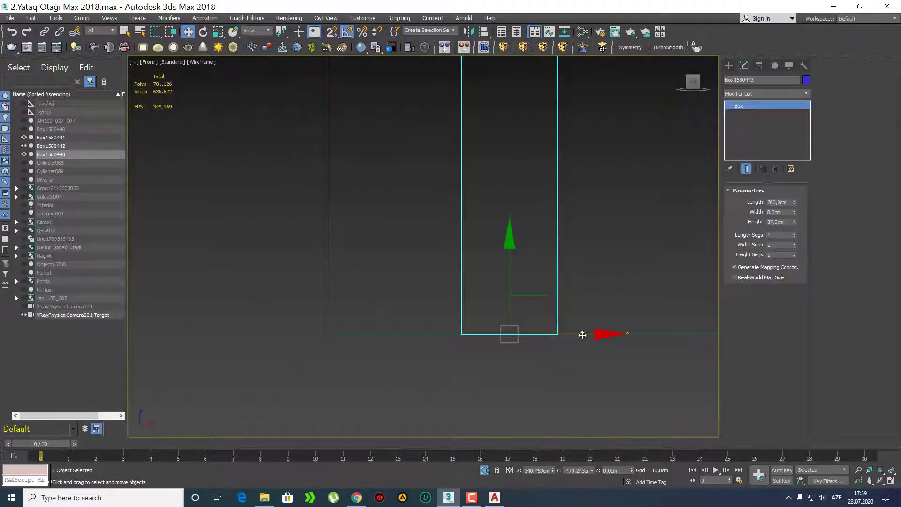
pyautogui.moveTo(582, 335); pyautogui.dragTo(449, 339)
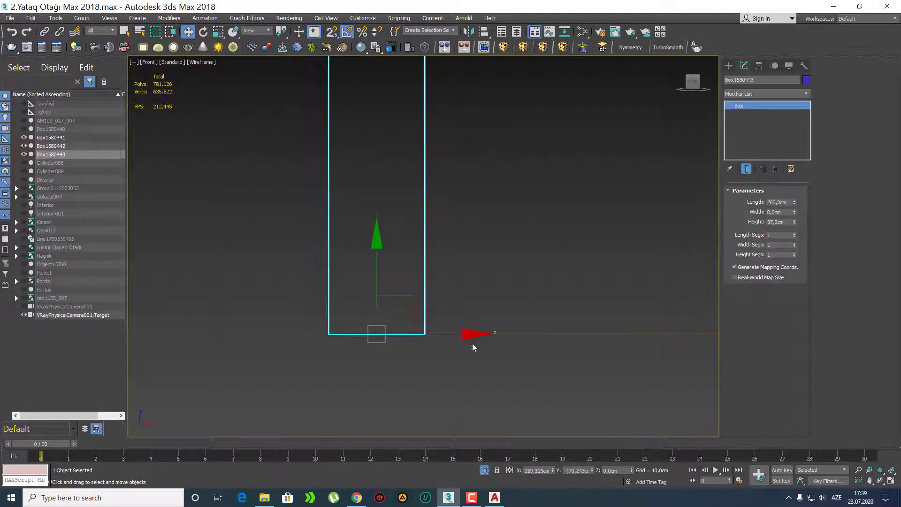
# Step: Select the large upright panel and convert it to an Editable Poly
pyautogui.click(512, 334)
pyautogui.moveTo(542, 227); pyautogui.dragTo(373, 261, button='middle')
pyautogui.scroll(-4, 374, 261)
pyautogui.scroll(-3, 375, 288)
pyautogui.moveTo(443, 257); pyautogui.dragTo(378, 295, button='middle')
pyautogui.scroll(1, 393, 289)
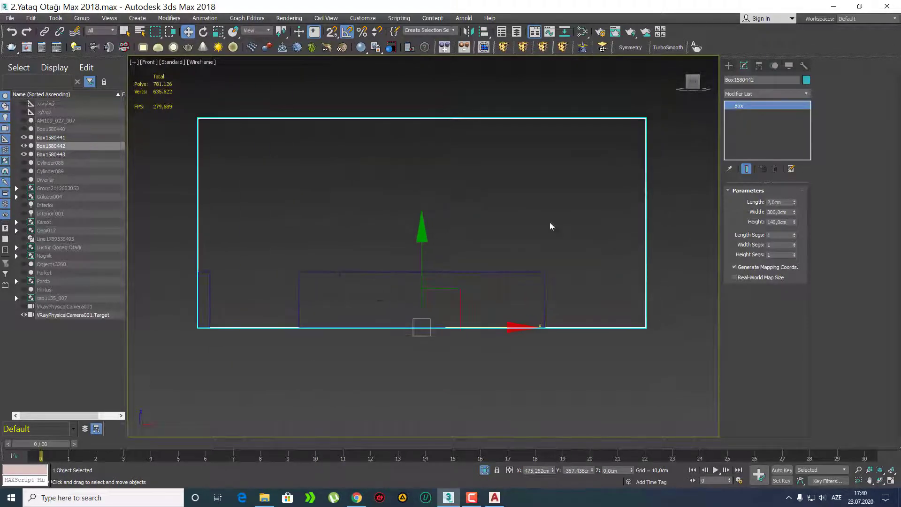
pyautogui.rightClick(754, 105)
pyautogui.click(819, 193)
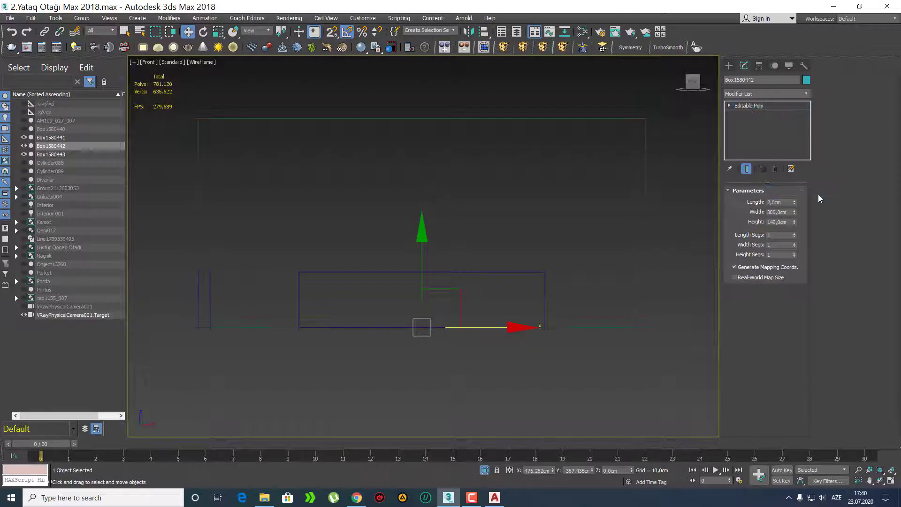
pyautogui.moveTo(590, 190); pyautogui.dragTo(590, 219, button='middle')
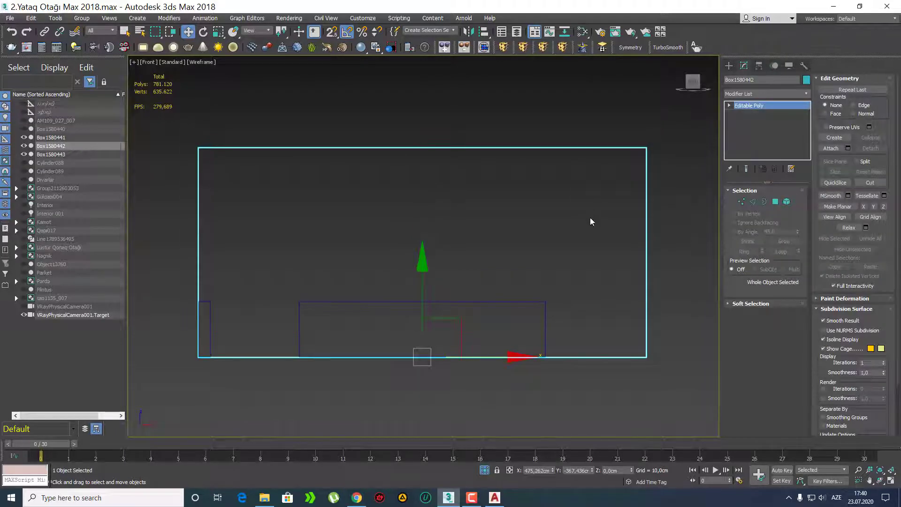
# Step: Connect the upright panel's four horizontal edges with 2 segments and a pinch of 93, matching the narrow box's width
pyautogui.click(753, 201)
pyautogui.moveTo(410, 125); pyautogui.dragTo(410, 412)
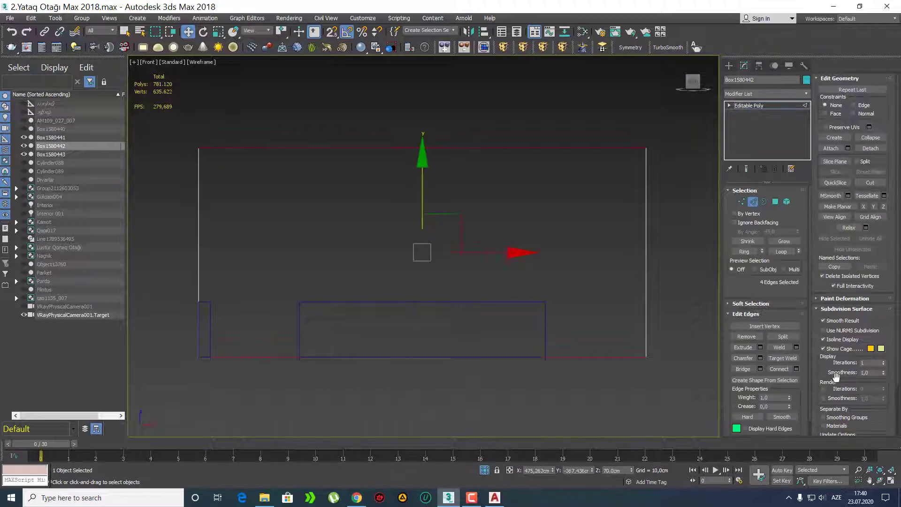
pyautogui.click(797, 369)
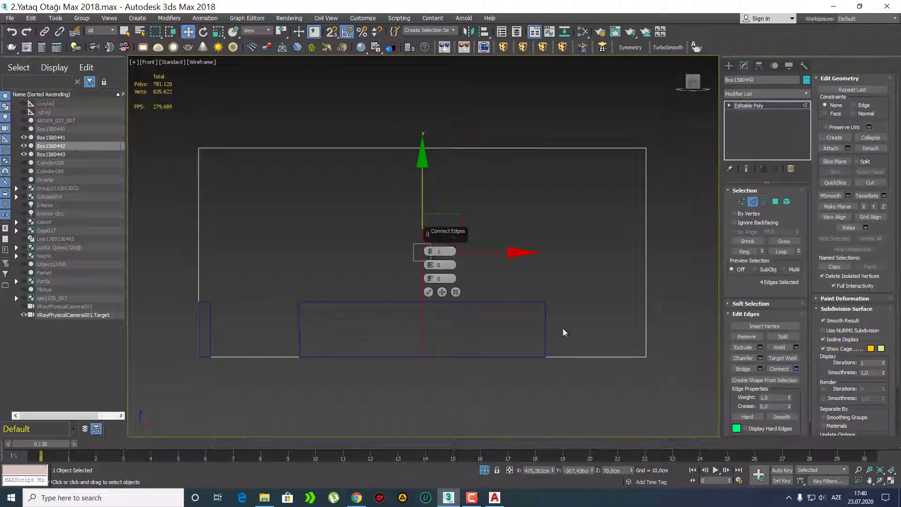
pyautogui.click(431, 251)
pyautogui.moveTo(431, 265); pyautogui.dragTo(428, 237)
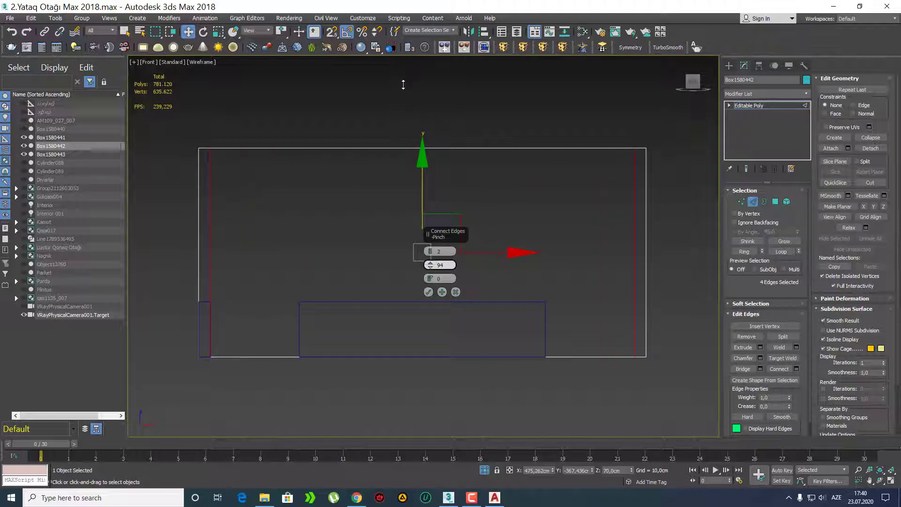
pyautogui.moveTo(405, 87); pyautogui.dragTo(405, 89)
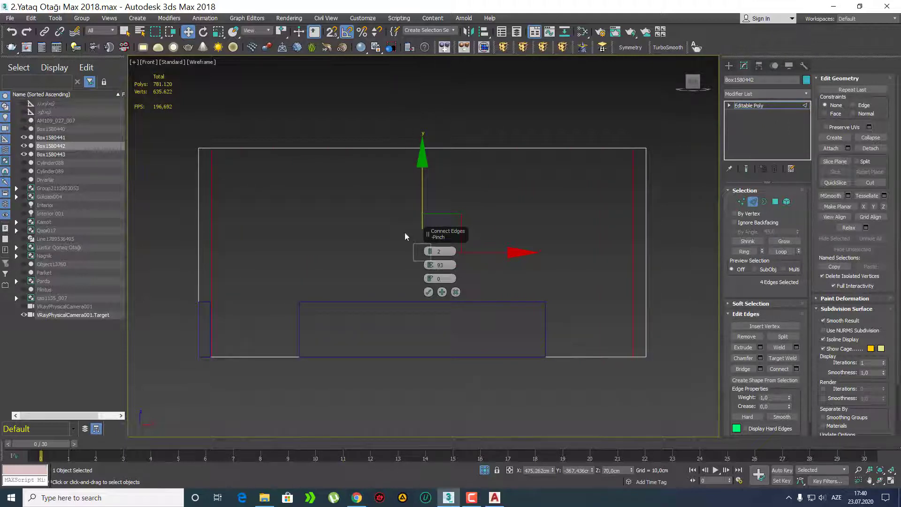
pyautogui.click(430, 267)
pyautogui.click(428, 292)
pyautogui.moveTo(430, 298); pyautogui.dragTo(399, 289, button='middle')
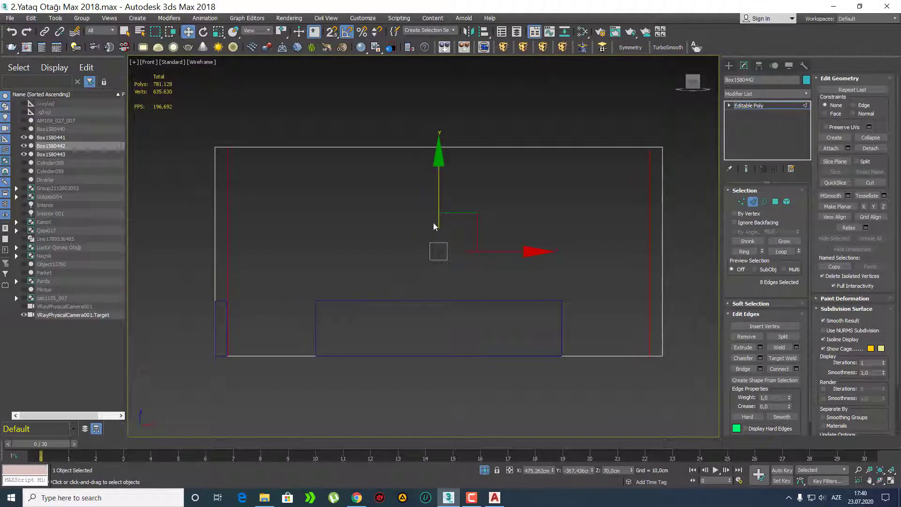
# Step: Connect the upright panel's eight vertical edges with 2 segments and a pinch of 84
pyautogui.moveTo(179, 213); pyautogui.dragTo(677, 240)
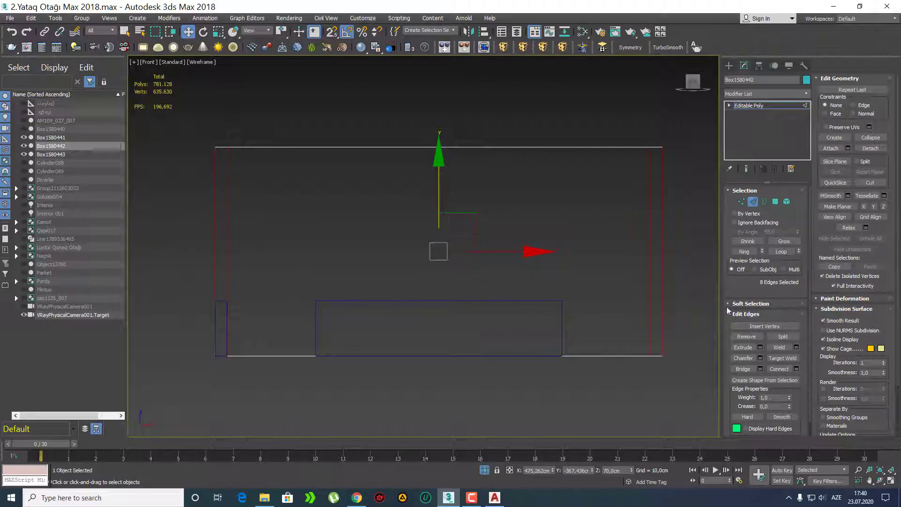
pyautogui.click(797, 369)
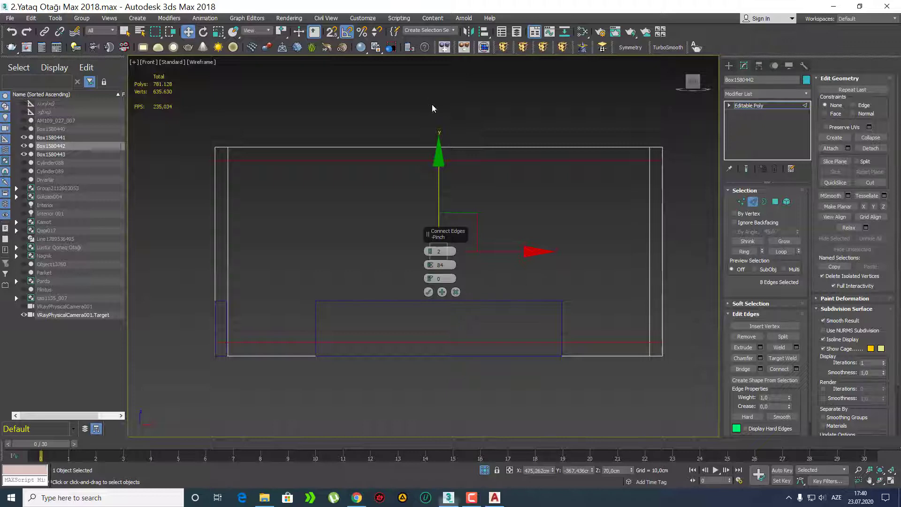
pyautogui.click(428, 292)
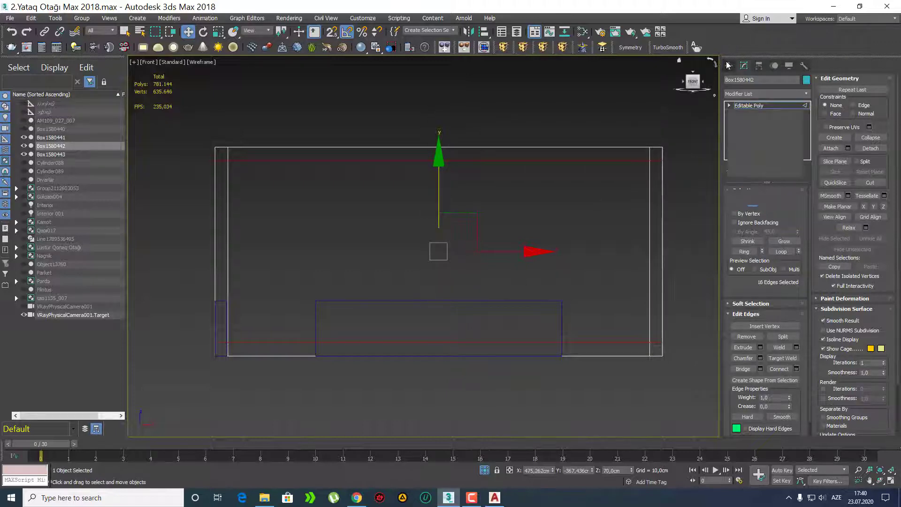
pyautogui.click(729, 65)
# Step: Try converting the narrow box to an Editable Poly, and undo the conversion
pyautogui.click(223, 303)
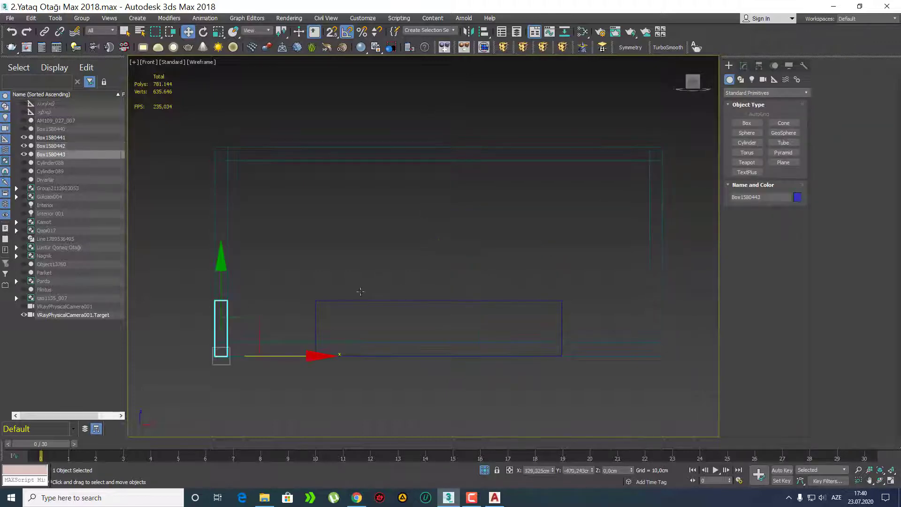
pyautogui.click(744, 66)
pyautogui.rightClick(760, 106)
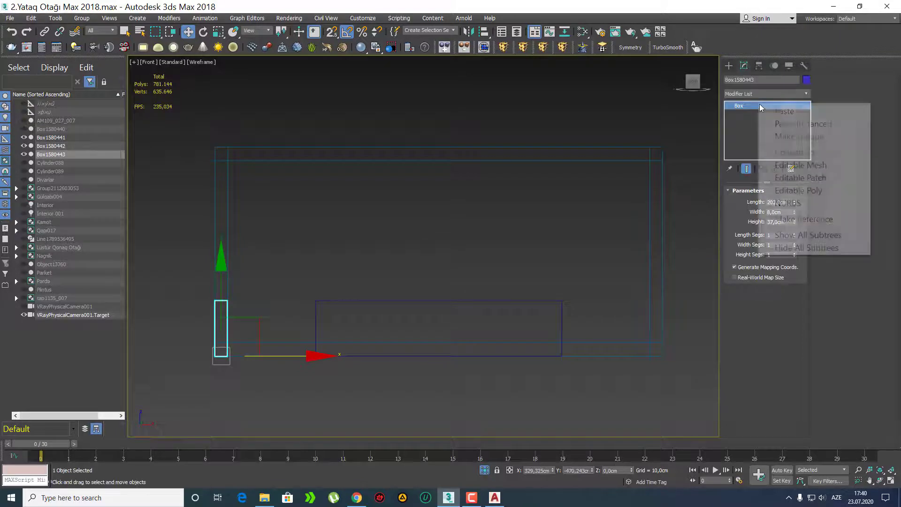
pyautogui.click(810, 192)
pyautogui.moveTo(294, 368); pyautogui.dragTo(339, 345, button='middle')
pyautogui.press('p')
pyautogui.press('z')
pyautogui.keyDown('alt'); pyautogui.moveTo(343, 294); pyautogui.dragTo(428, 324, button='middle'); pyautogui.keyUp('alt')
pyautogui.hotkey('ctrl', 'z')
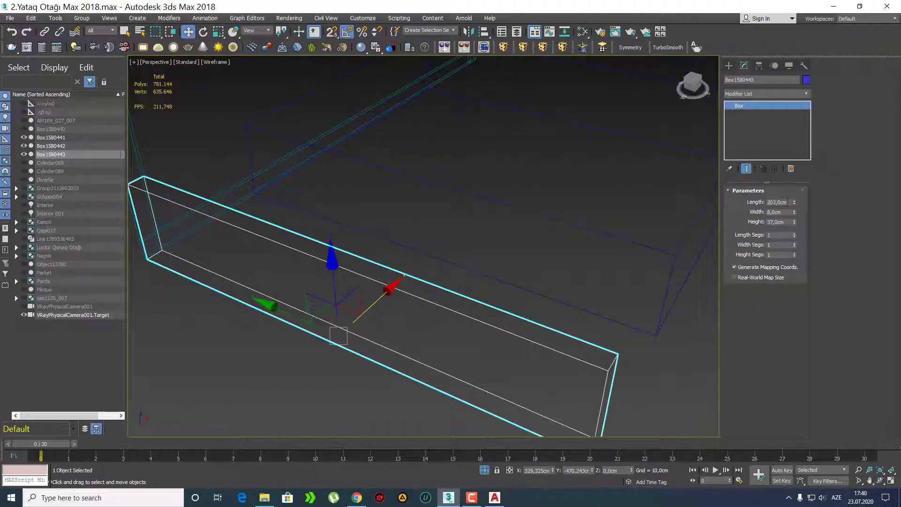
# Step: Set the narrow box's length to 40 cm
pyautogui.write('45')
pyautogui.press('Return')
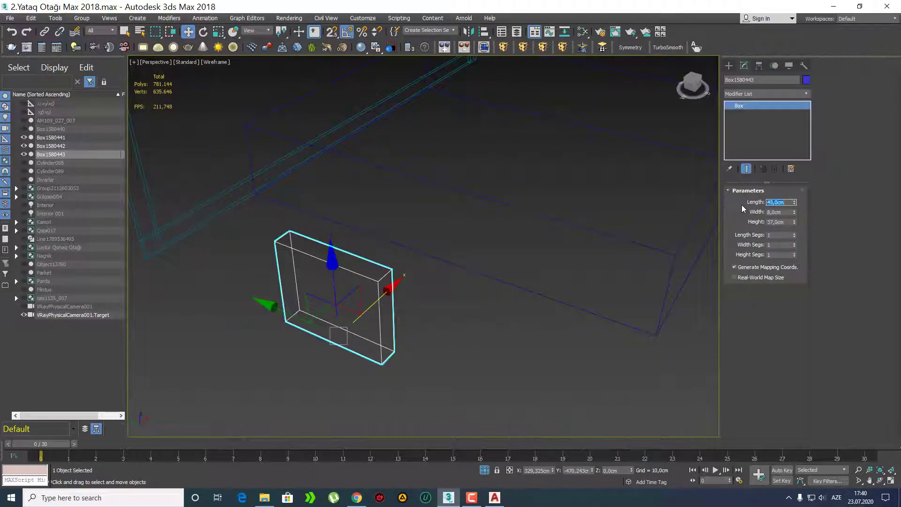
pyautogui.press('F3')
pyautogui.scroll(-3, 423, 292)
pyautogui.moveTo(413, 303)
pyautogui.keyDown('alt'); pyautogui.mouseDown(button='middle')
pyautogui.moveTo(408, 316)
pyautogui.moveTo(385, 312)
pyautogui.mouseUp(button='middle'); pyautogui.keyUp('alt')
pyautogui.scroll(4, 408, 348)
pyautogui.write('40')
pyautogui.press('Return')
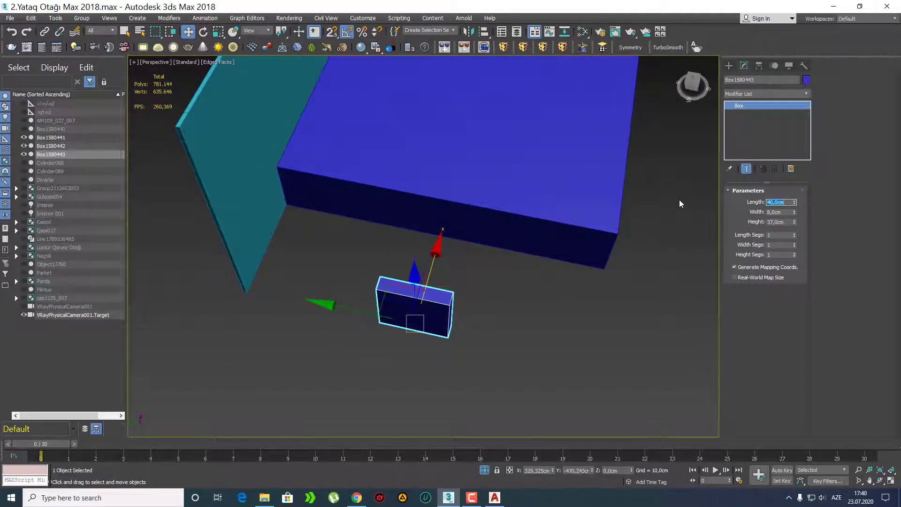
# Step: Move the narrow box against the upright panel's front face, aligning its outer side with the panel's inner vertical edge
pyautogui.keyDown('alt'); pyautogui.moveTo(388, 356); pyautogui.dragTo(370, 336, button='middle'); pyautogui.keyUp('alt')
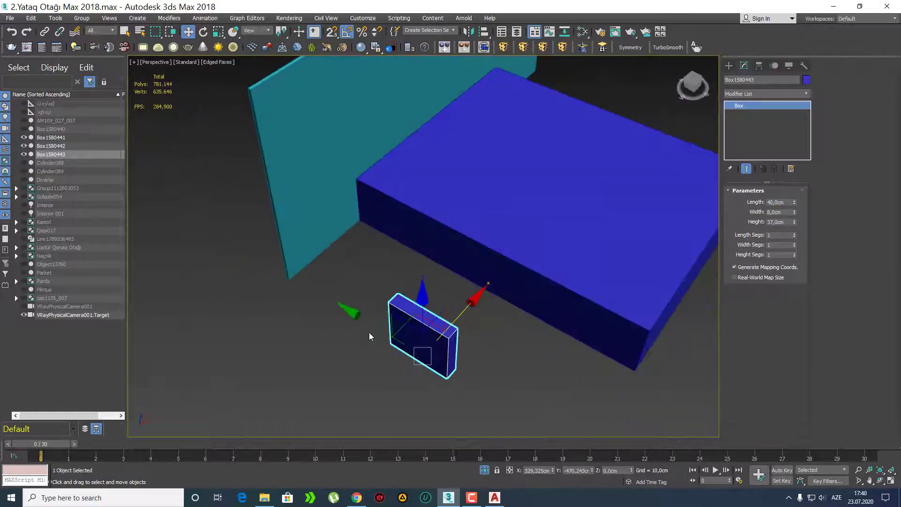
pyautogui.keyDown('alt'); pyautogui.moveTo(505, 337); pyautogui.dragTo(409, 324, button='middle'); pyautogui.keyUp('alt')
pyautogui.moveTo(405, 310); pyautogui.dragTo(385, 230)
pyautogui.press('t')
pyautogui.scroll(-5, 343, 239)
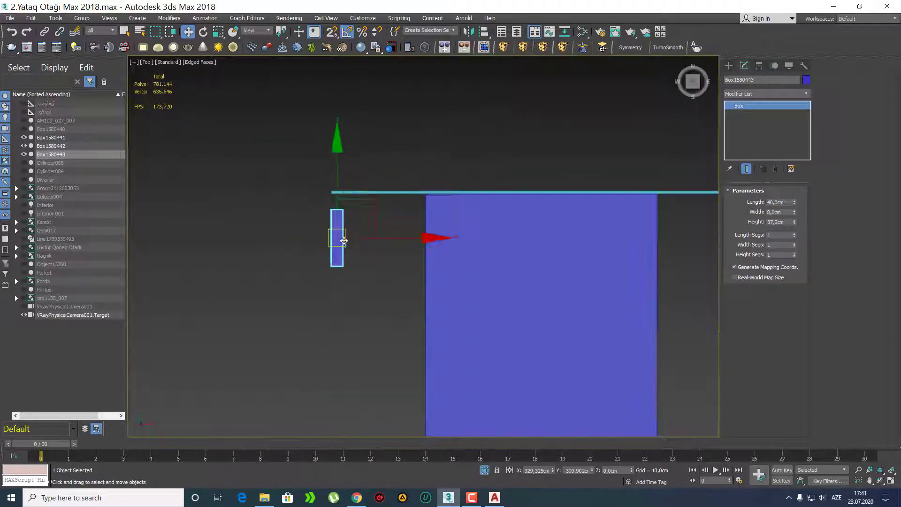
pyautogui.scroll(3, 341, 291)
pyautogui.moveTo(346, 268); pyautogui.dragTo(386, 235)
pyautogui.scroll(4, 376, 230)
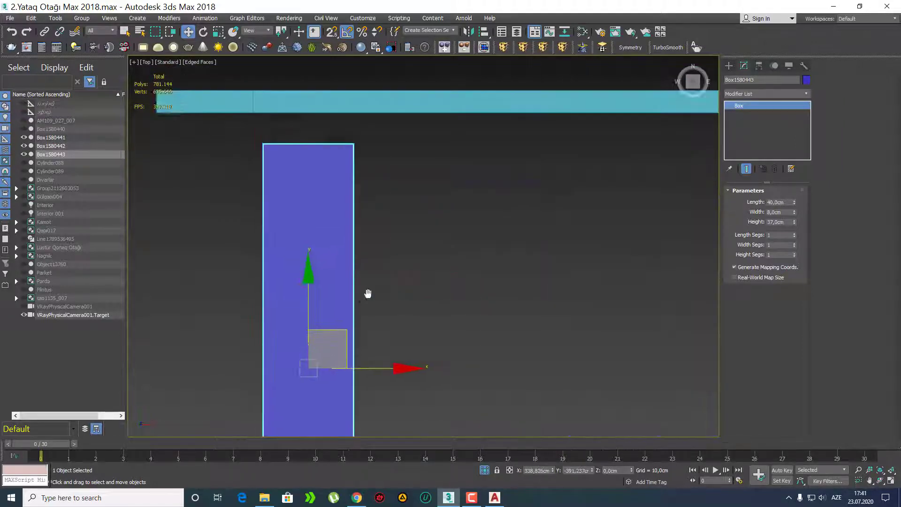
pyautogui.moveTo(368, 295); pyautogui.dragTo(390, 321, button='middle')
pyautogui.moveTo(366, 354); pyautogui.dragTo(363, 329)
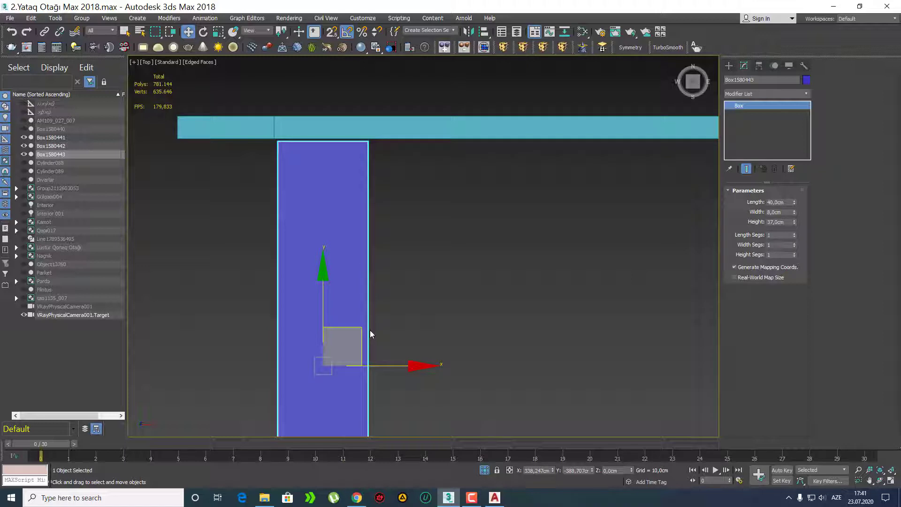
pyautogui.moveTo(361, 330); pyautogui.dragTo(358, 330)
pyautogui.scroll(-3, 372, 283)
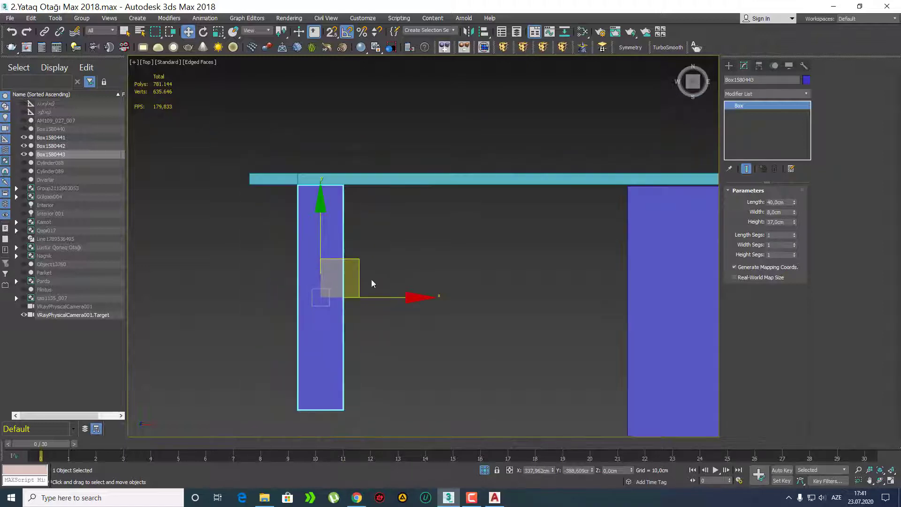
# Step: Convert the narrow box to an Editable Poly and extend its inner-side vertices along X up to the bed base
pyautogui.rightClick(797, 106)
pyautogui.click(827, 189)
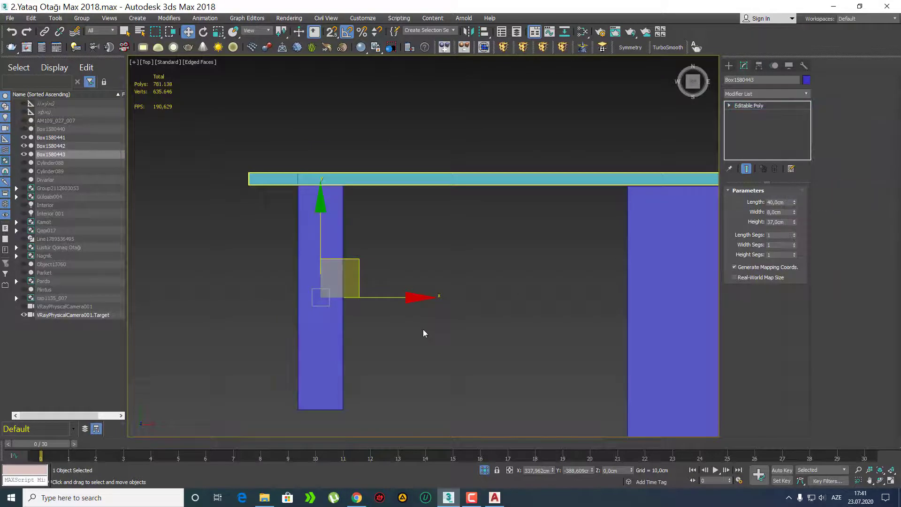
pyautogui.scroll(-2, 399, 348)
pyautogui.press('1')
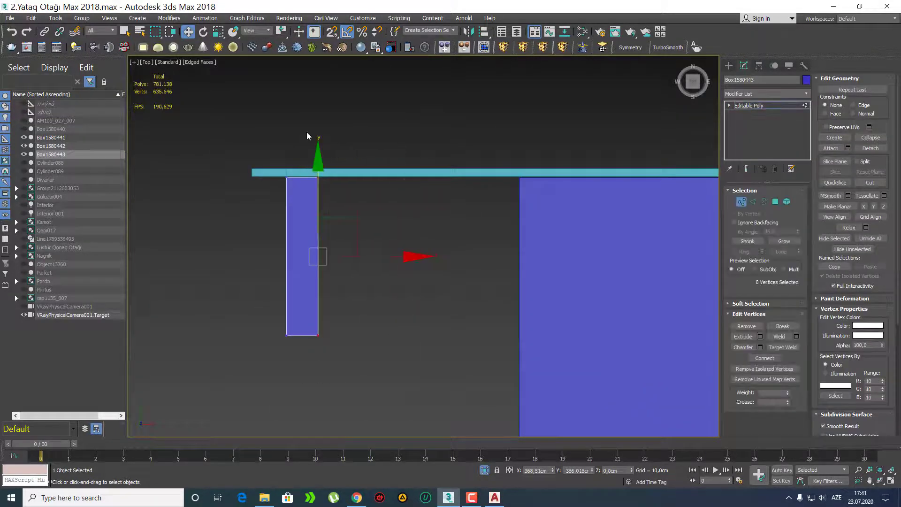
pyautogui.moveTo(429, 259); pyautogui.dragTo(577, 267)
pyautogui.moveTo(578, 267); pyautogui.dragTo(372, 224, button='middle')
pyautogui.scroll(-4, 336, 214)
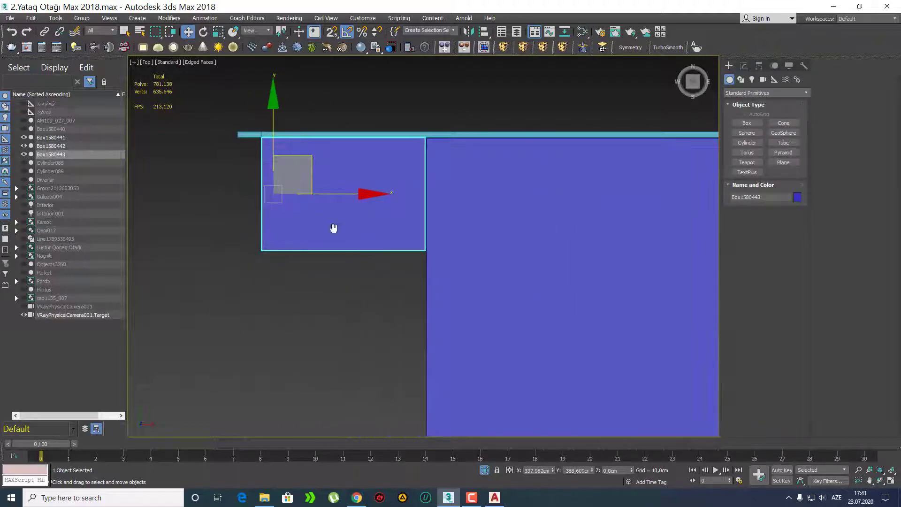
# Step: In the front view, raise the small box's four bottom vertices to an absolute Z of 12 cm
pyautogui.press('f')
pyautogui.scroll(3, 339, 234)
pyautogui.press('1')
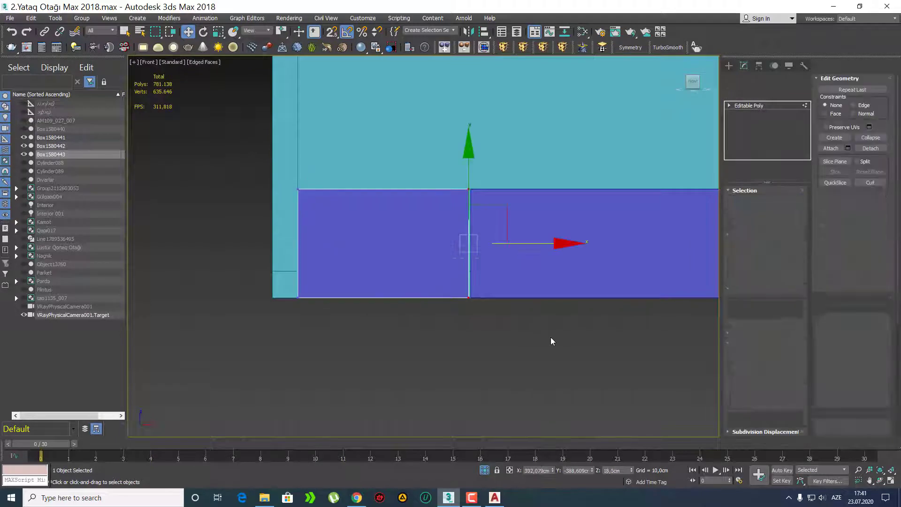
pyautogui.rightClick(187, 31)
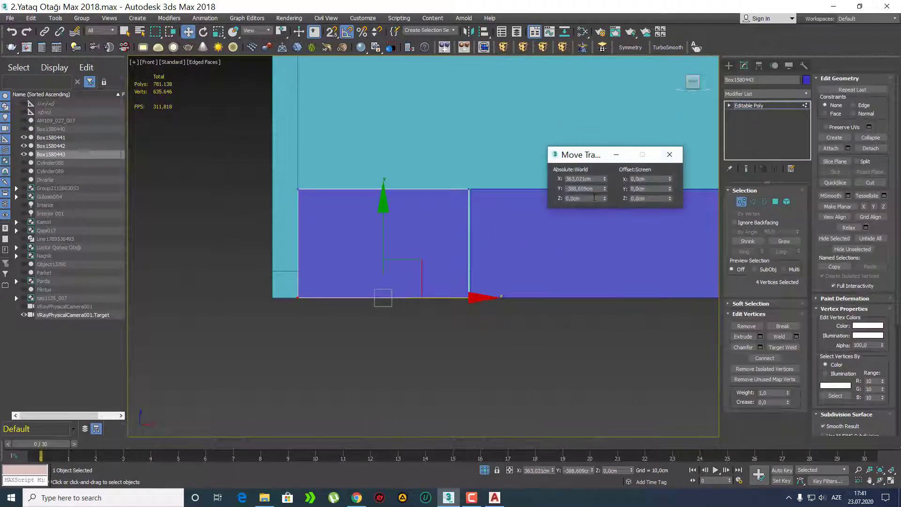
pyautogui.write('12')
pyautogui.press('Return')
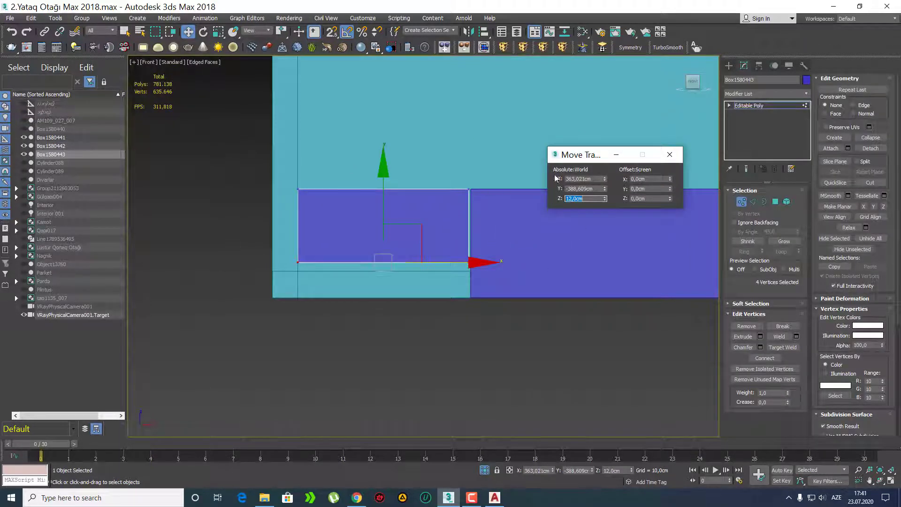
pyautogui.click(670, 155)
pyautogui.click(729, 65)
# Step: Center the small box's pivot to the object
pyautogui.moveTo(432, 258); pyautogui.dragTo(410, 338, button='middle')
pyautogui.scroll(-5, 381, 275)
pyautogui.press('p')
pyautogui.scroll(-5, 385, 283)
pyautogui.scroll(-4, 356, 318)
pyautogui.click(759, 66)
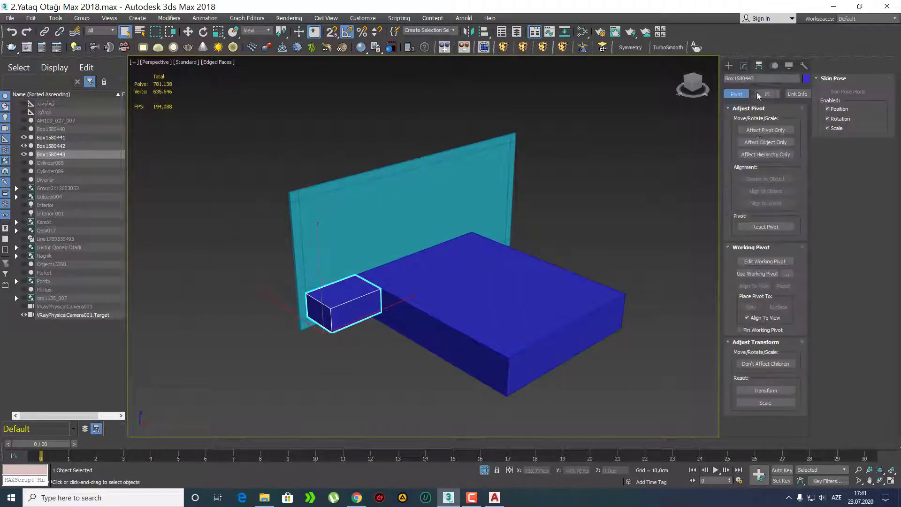
pyautogui.click(762, 131)
pyautogui.click(767, 179)
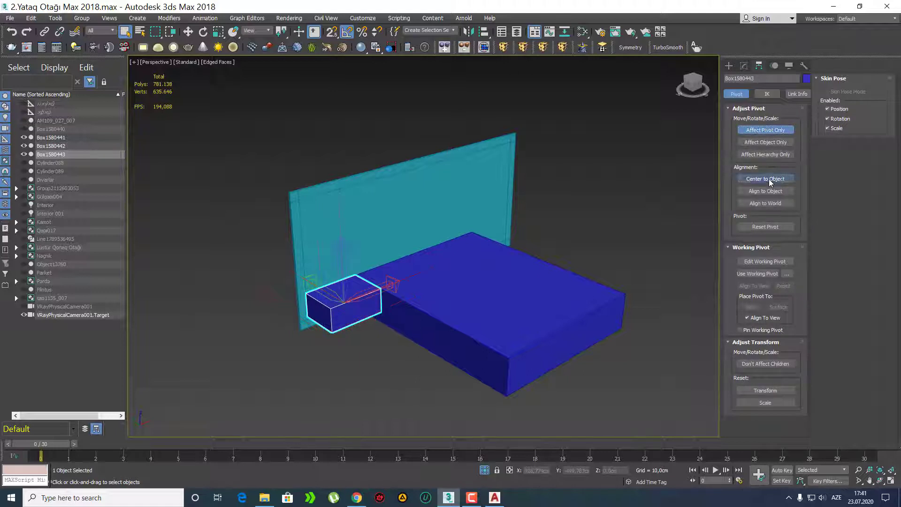
pyautogui.click(729, 66)
# Step: Examine the small box's fit against the upright panel and the bed base in perspective
pyautogui.keyDown('alt'); pyautogui.moveTo(357, 314); pyautogui.dragTo(371, 324, button='middle'); pyautogui.keyUp('alt')
pyautogui.scroll(4, 362, 320)
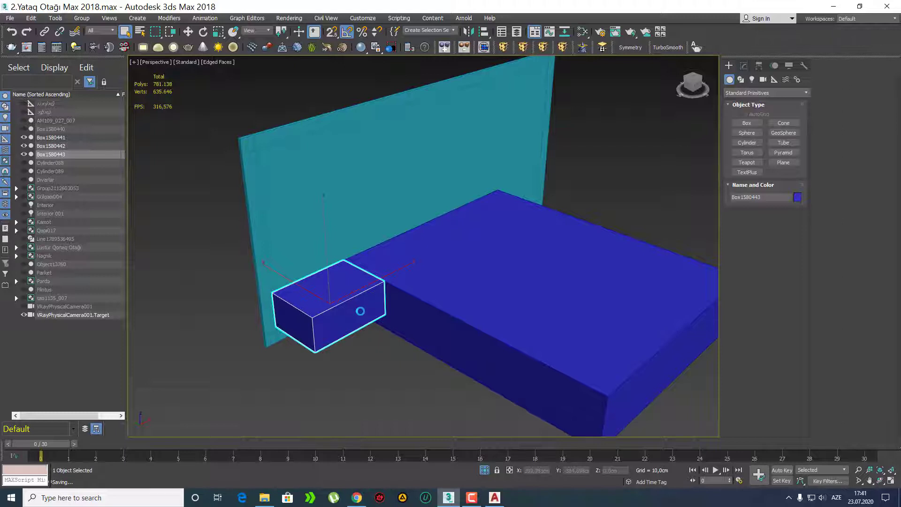
pyautogui.scroll(-3, 361, 311)
pyautogui.scroll(4, 361, 311)
pyautogui.moveTo(352, 311); pyautogui.dragTo(313, 307, button='middle')
pyautogui.moveTo(313, 306); pyautogui.dragTo(327, 324, button='middle')
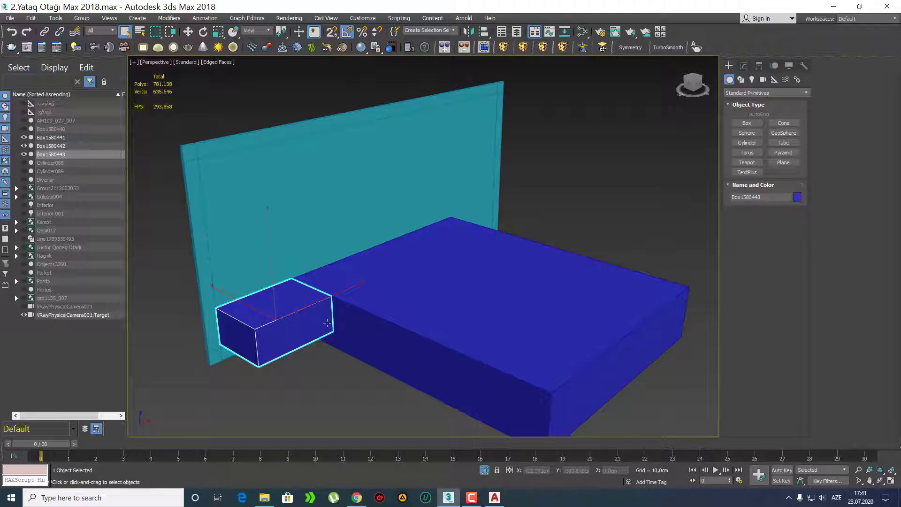
pyautogui.keyDown('alt'); pyautogui.moveTo(328, 322); pyautogui.dragTo(376, 311, button='middle'); pyautogui.keyUp('alt')
pyautogui.scroll(2, 319, 310)
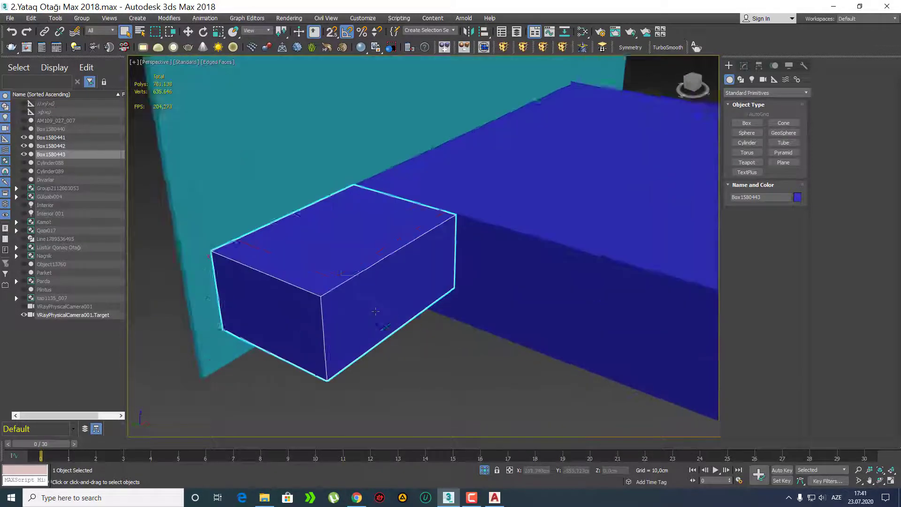
# Step: Clone the small box as a copy about 51 cm along the negative Y axis
pyautogui.press('w')
pyautogui.scroll(-2, 376, 311)
pyautogui.keyDown('shift'); pyautogui.moveTo(292, 255); pyautogui.dragTo(399, 305); pyautogui.keyUp('shift')
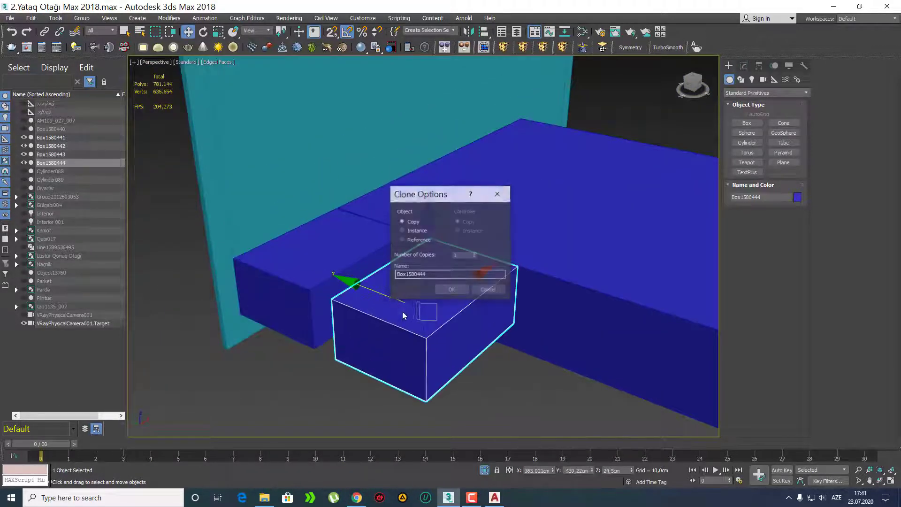
pyautogui.click(450, 291)
# Step: In the top view, move the copied box along Y until it meets the original box's front face
pyautogui.scroll(3, 453, 312)
pyautogui.press('t')
pyautogui.scroll(-2, 426, 269)
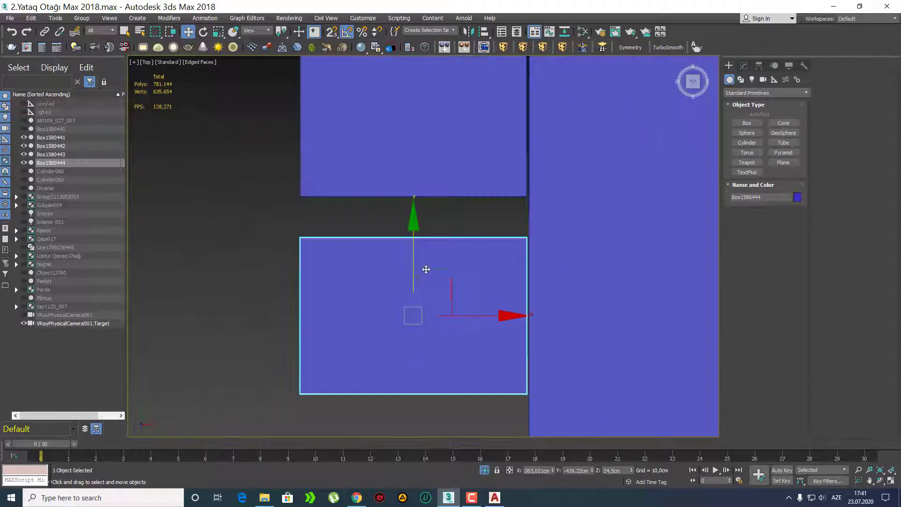
pyautogui.scroll(2, 426, 269)
pyautogui.moveTo(382, 322); pyautogui.dragTo(390, 249)
pyautogui.scroll(-3, 378, 198)
# Step: Move the copied box's four front vertices back along Y to thin it into a front panel about 2 cm thick
pyautogui.press('1')
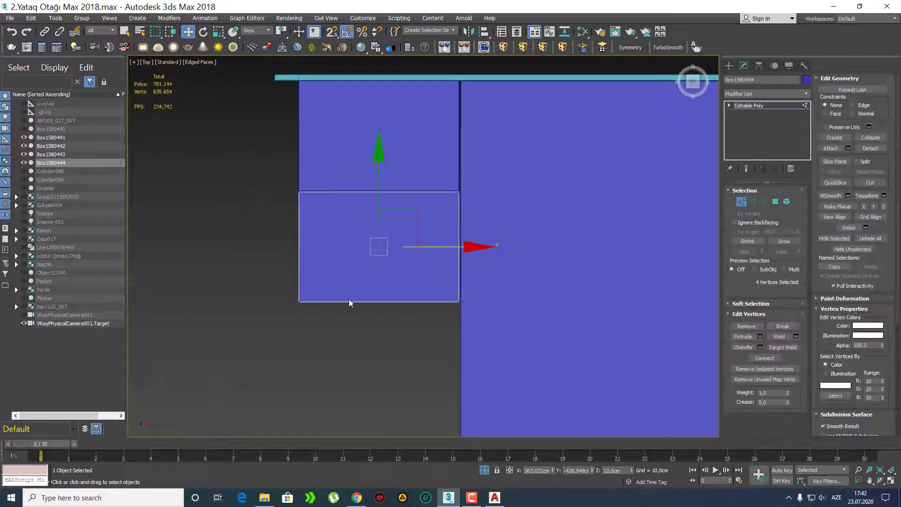
pyautogui.scroll(3, 388, 244)
pyautogui.scroll(-2, 379, 261)
pyautogui.moveTo(374, 267); pyautogui.dragTo(372, 305, button='middle')
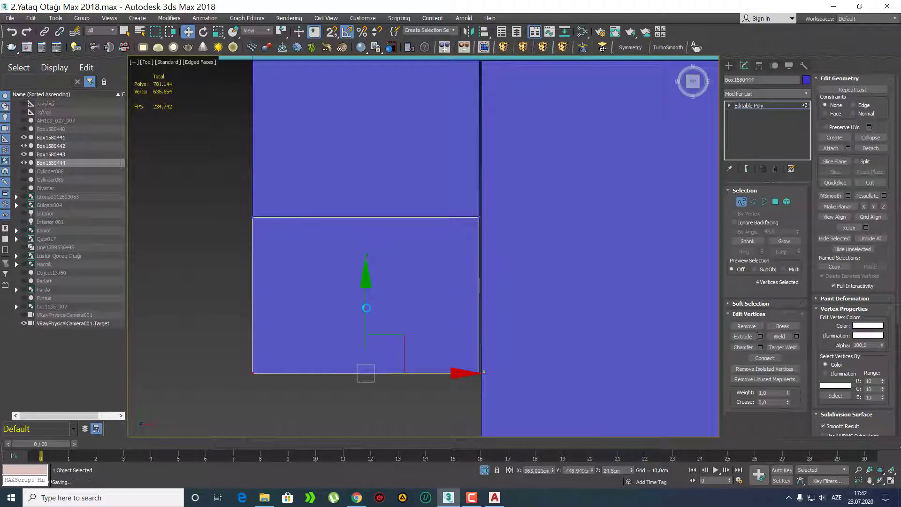
pyautogui.moveTo(367, 284); pyautogui.dragTo(408, 162)
pyautogui.scroll(3, 453, 234)
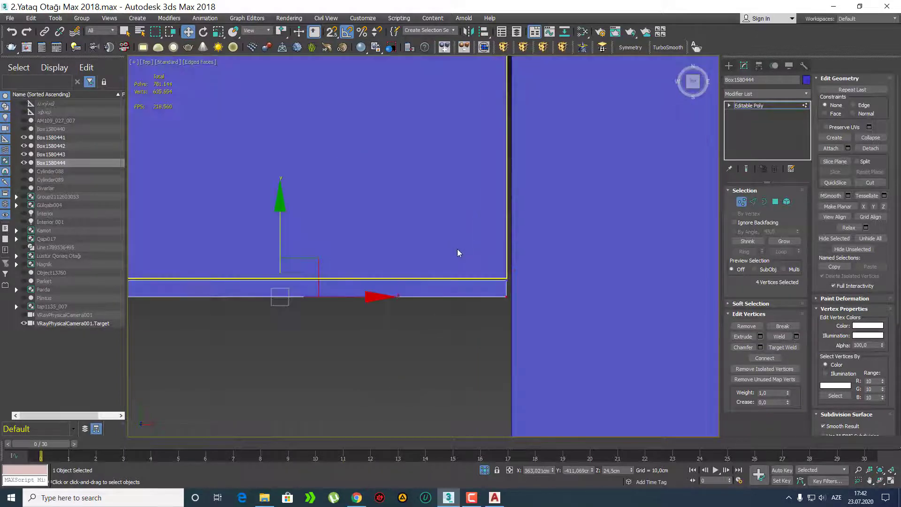
pyautogui.click(729, 66)
pyautogui.scroll(-5, 340, 214)
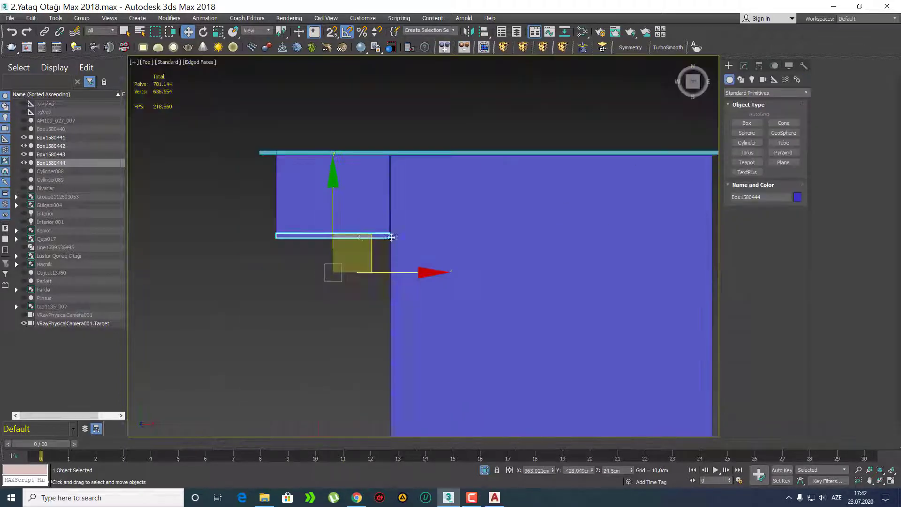
# Step: Centre the thin front panel's pivot on the object
pyautogui.click(759, 65)
pyautogui.click(765, 130)
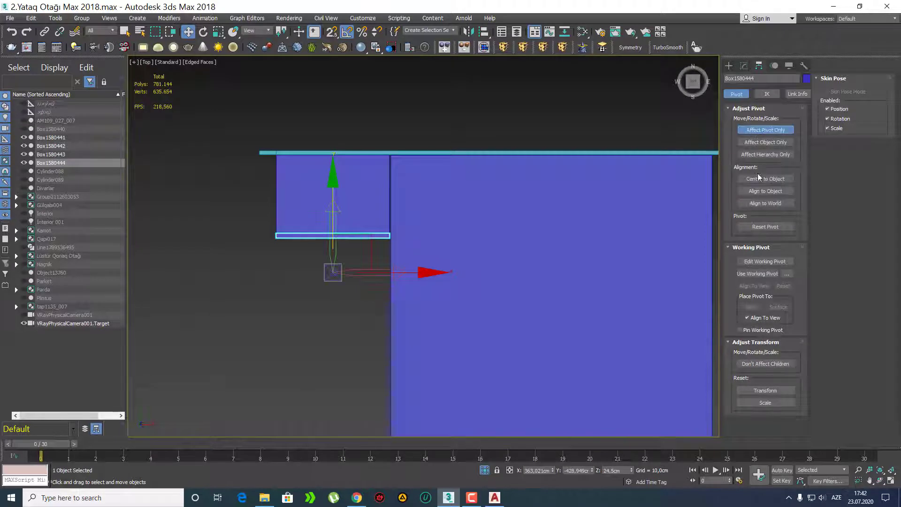
pyautogui.click(766, 179)
pyautogui.click(756, 132)
pyautogui.click(729, 65)
# Step: Clear the selection, then select the bedside cabinet box together with its thin front panel
pyautogui.scroll(3, 277, 279)
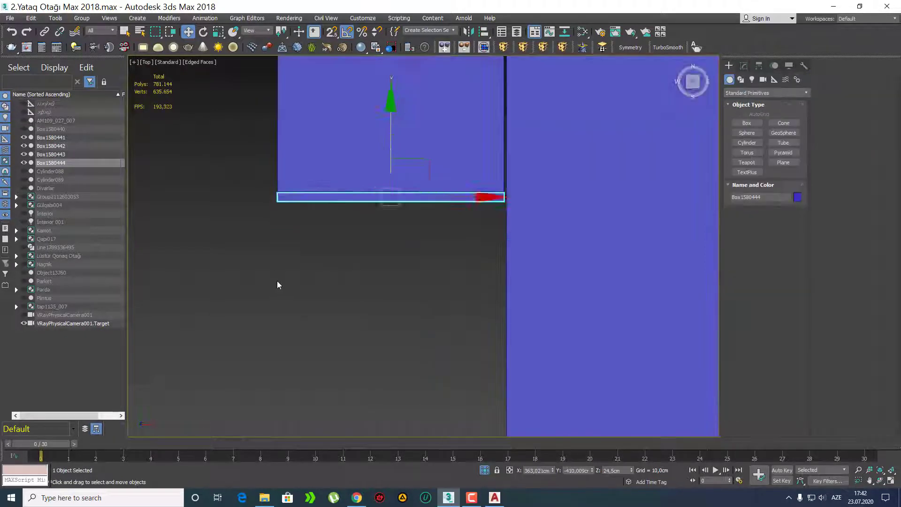
pyautogui.press('q')
pyautogui.click(353, 259)
pyautogui.moveTo(354, 257); pyautogui.dragTo(343, 267, button='middle')
pyautogui.scroll(-3, 310, 315)
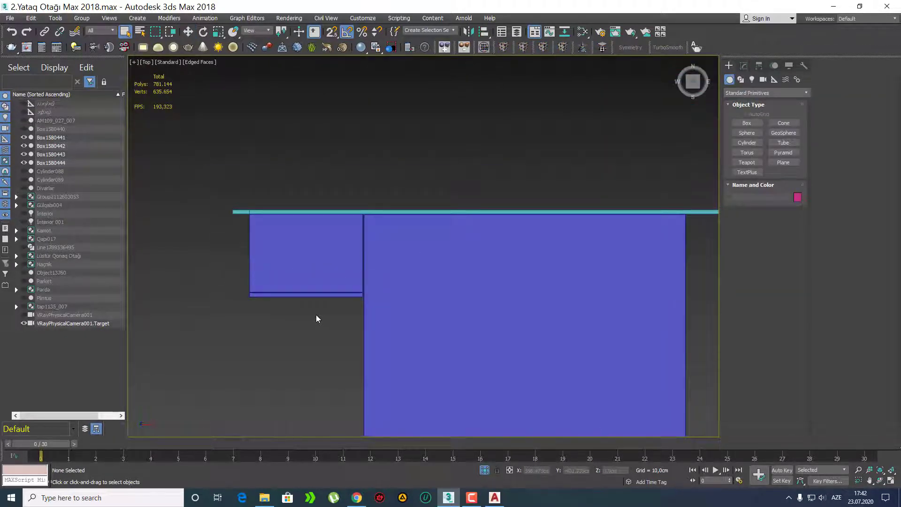
pyautogui.click(300, 261)
pyautogui.scroll(-2, 312, 267)
# Step: Examine the selected cabinet and front panel against the bed base and upright back panel in front and perspective views
pyautogui.press('f')
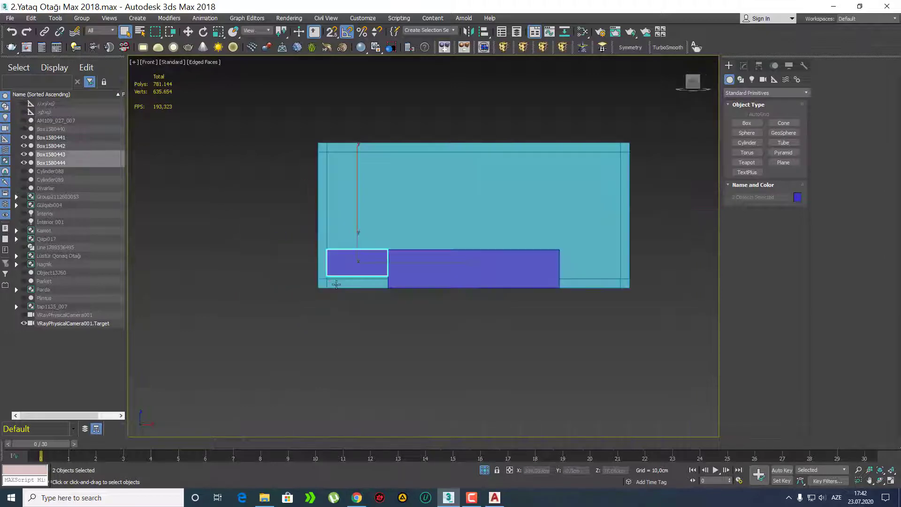
pyautogui.scroll(5, 337, 284)
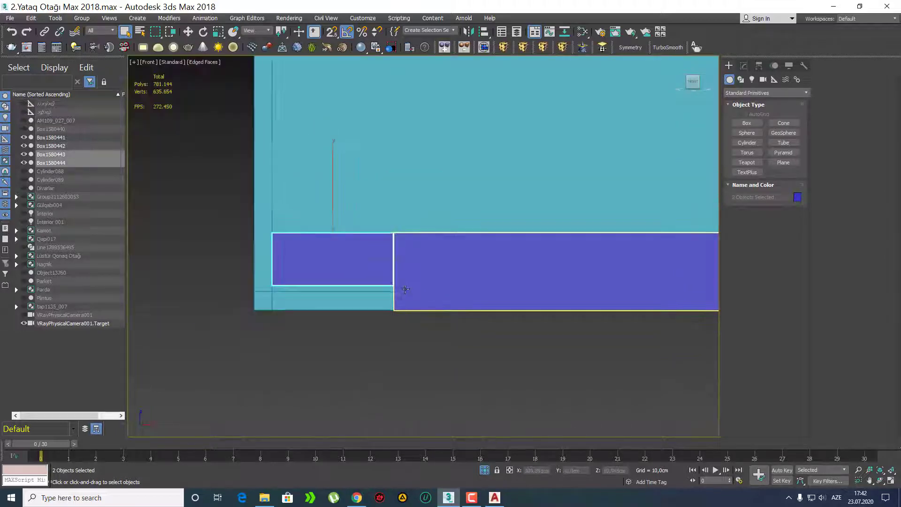
pyautogui.press('p')
pyautogui.scroll(-3, 408, 289)
pyautogui.moveTo(404, 317); pyautogui.dragTo(331, 284, button='middle')
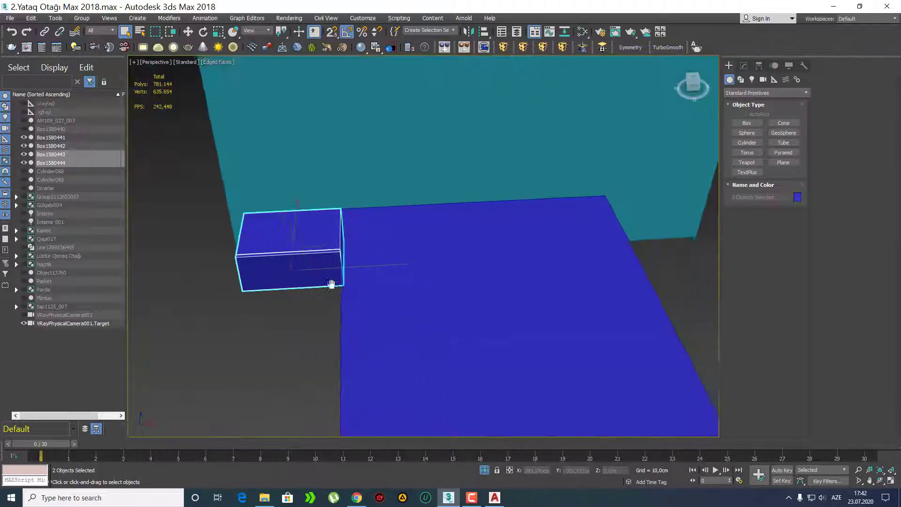
pyautogui.press('w')
pyautogui.scroll(-4, 295, 254)
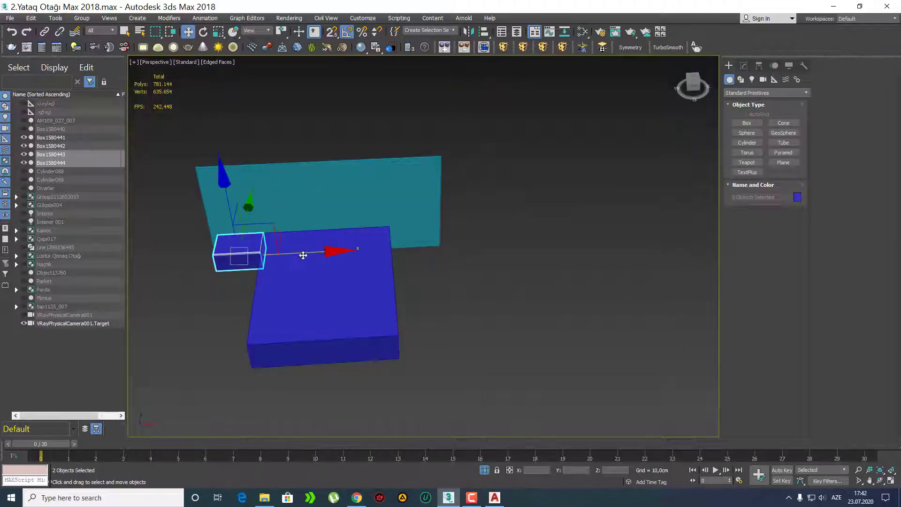
pyautogui.scroll(2, 304, 251)
pyautogui.scroll(-3, 404, 277)
pyautogui.scroll(1, 411, 275)
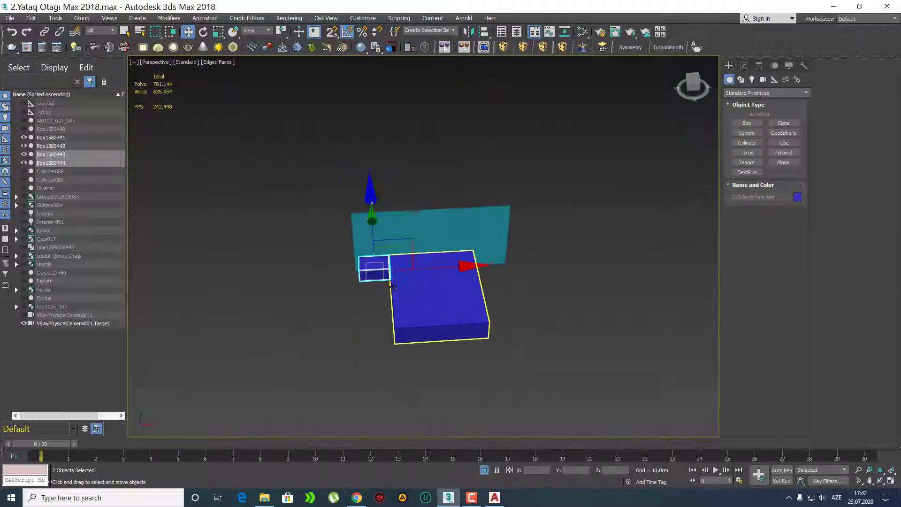
pyautogui.scroll(6, 413, 277)
pyautogui.moveTo(413, 277); pyautogui.dragTo(393, 283, button='middle')
pyautogui.scroll(-5, 420, 287)
pyautogui.press('q')
pyautogui.scroll(-3, 372, 269)
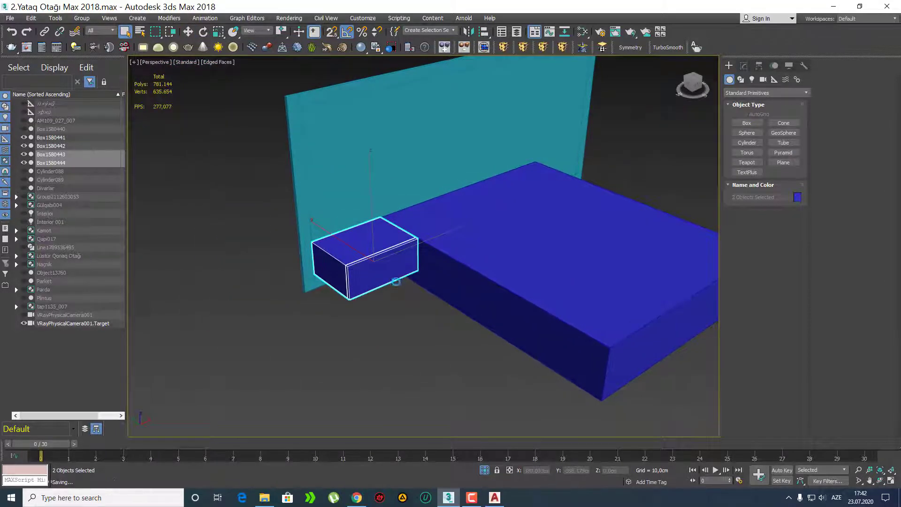
pyautogui.keyDown('alt'); pyautogui.moveTo(441, 307); pyautogui.dragTo(340, 319, button='middle'); pyautogui.keyUp('alt')
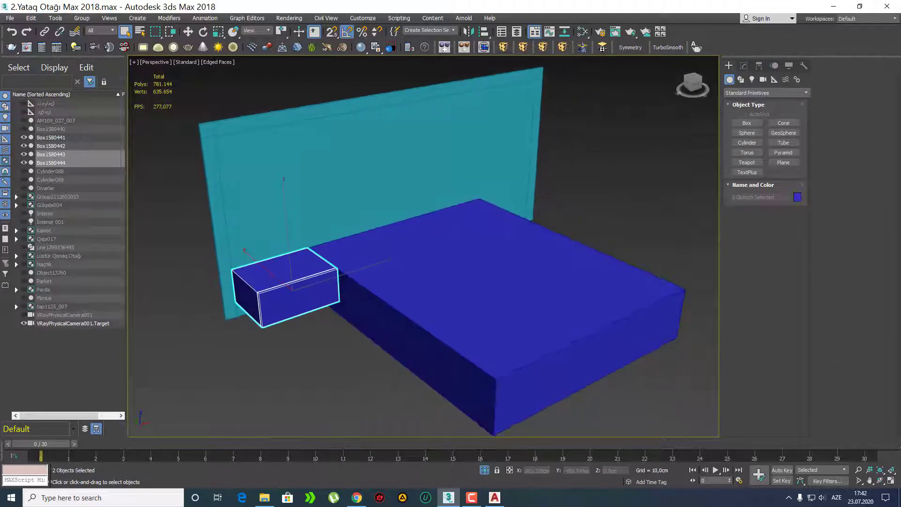
pyautogui.moveTo(475, 302); pyautogui.dragTo(478, 303, button='middle')
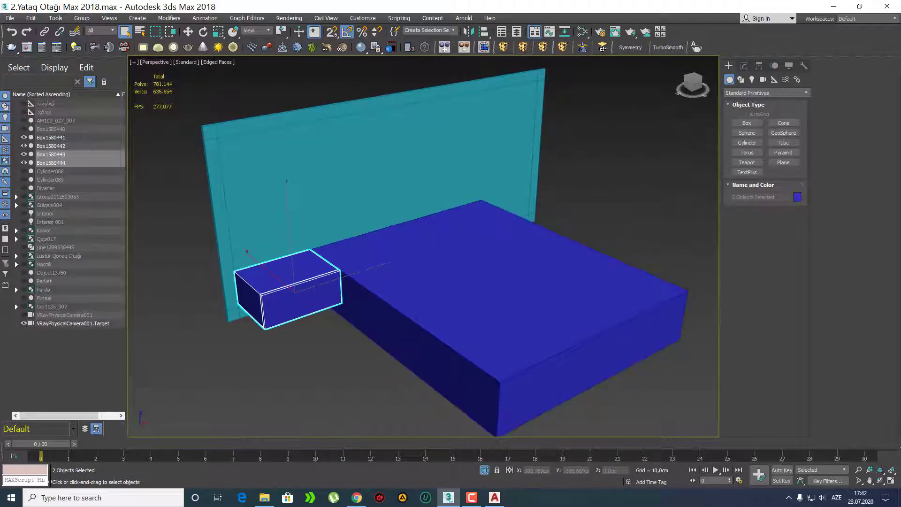